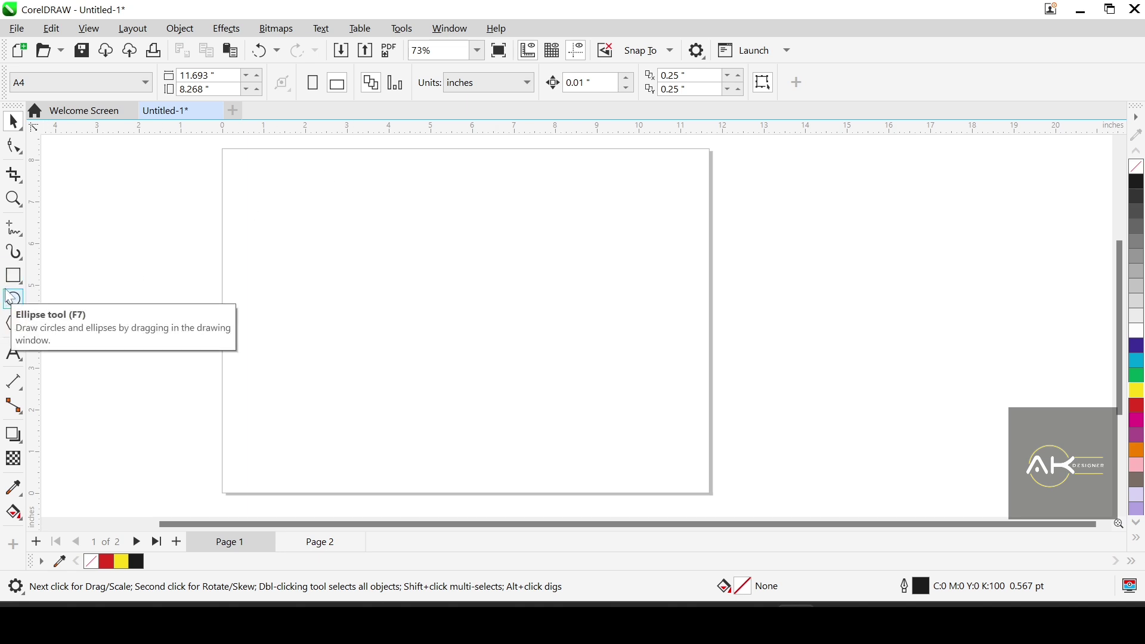
Draw a square about 2.86 inches wide and place a duplicate overlapping its lower-right corner.
click(13, 276)
drag(336, 217, 405, 335)
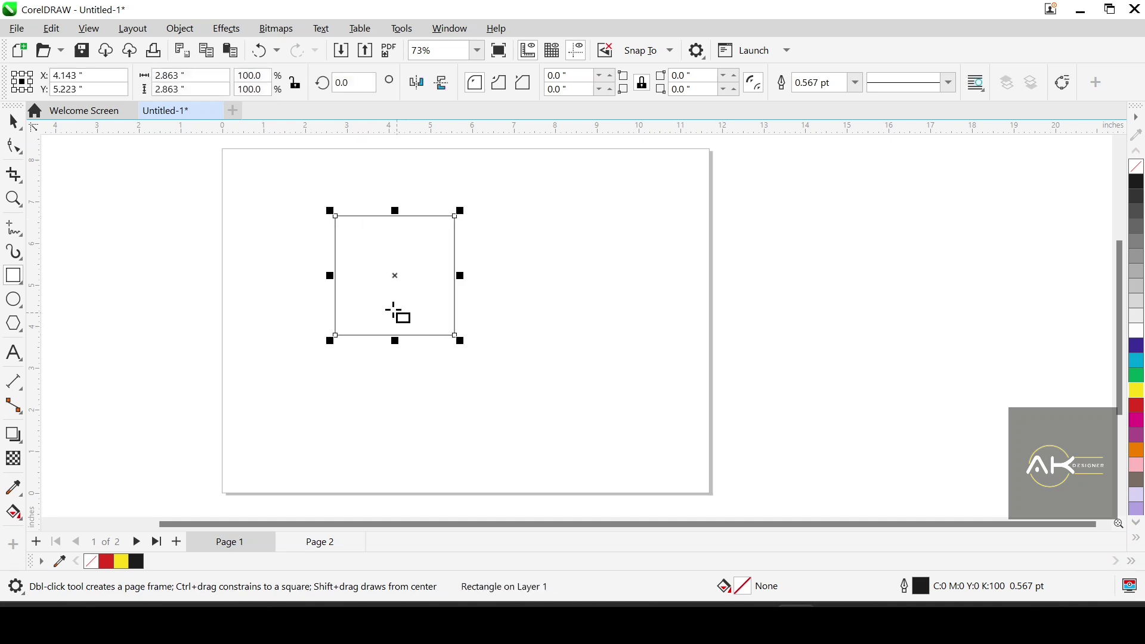
drag(396, 276, 365, 272)
key(space)
drag(367, 261, 453, 316)
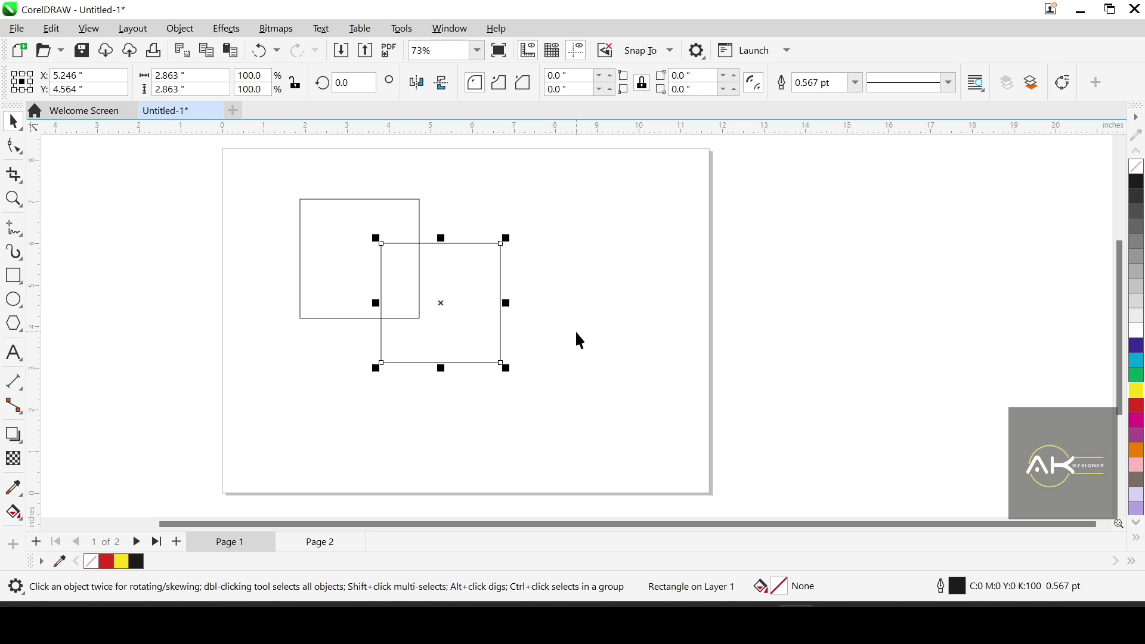
Select both overlapping squares to look over the available shaping commands, and clear the selection.
click(355, 251)
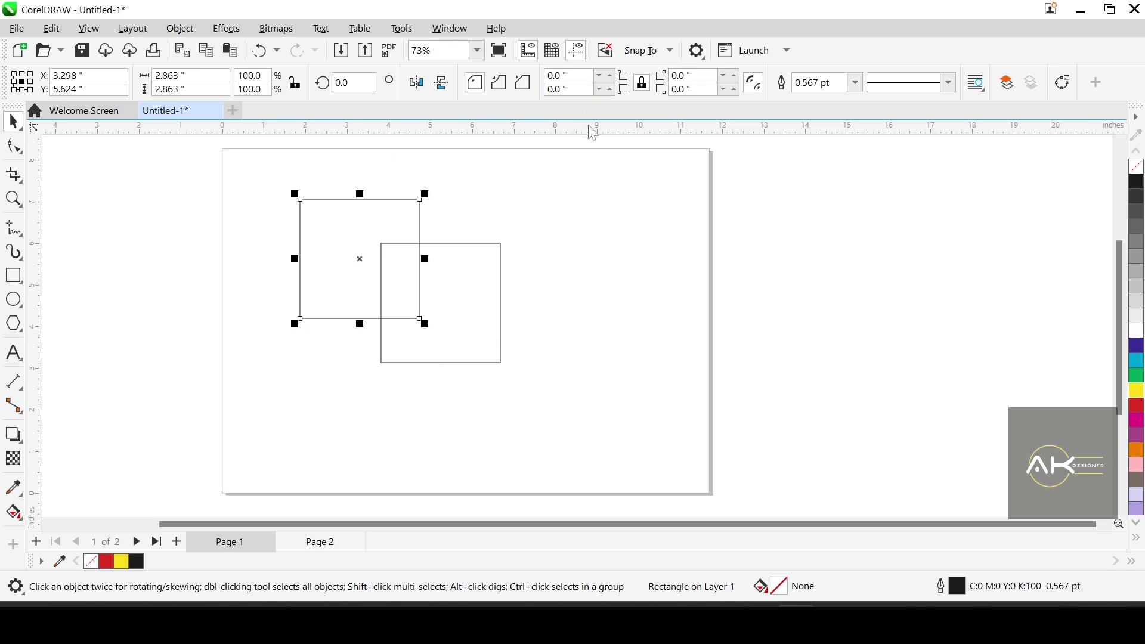
scroll(454, 186, up, 3)
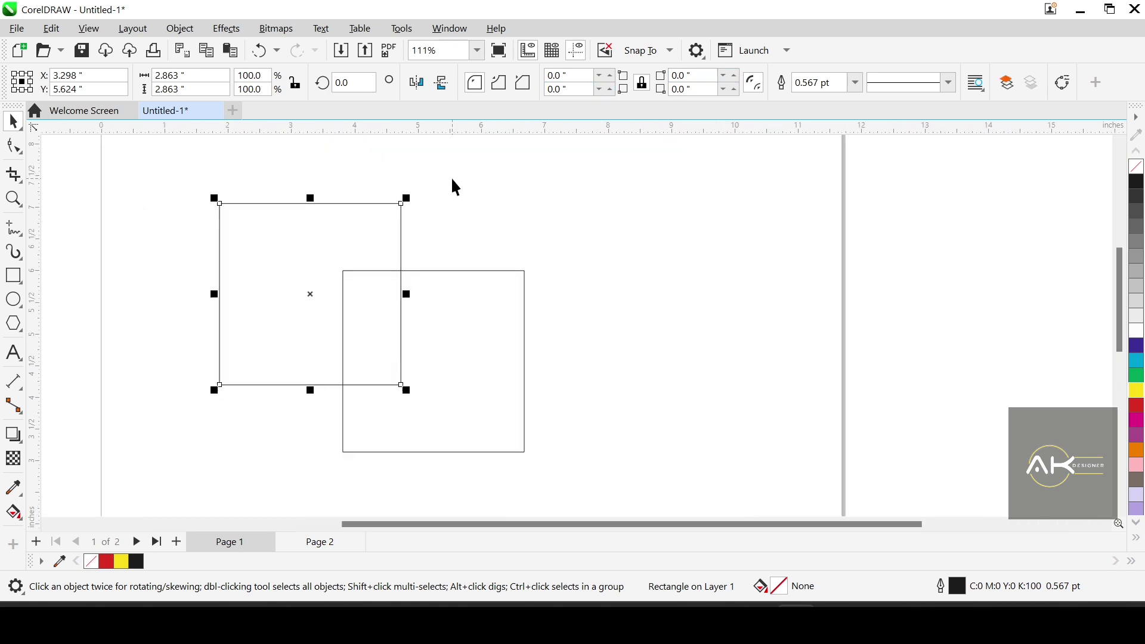
scroll(452, 180, down, 1)
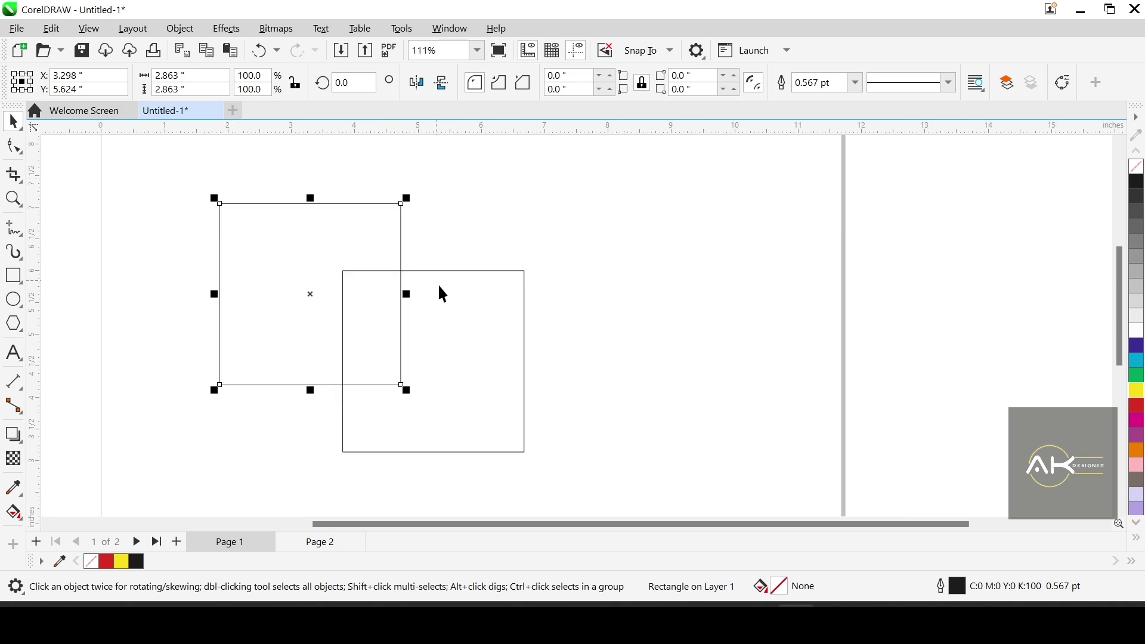
shift+click(491, 292)
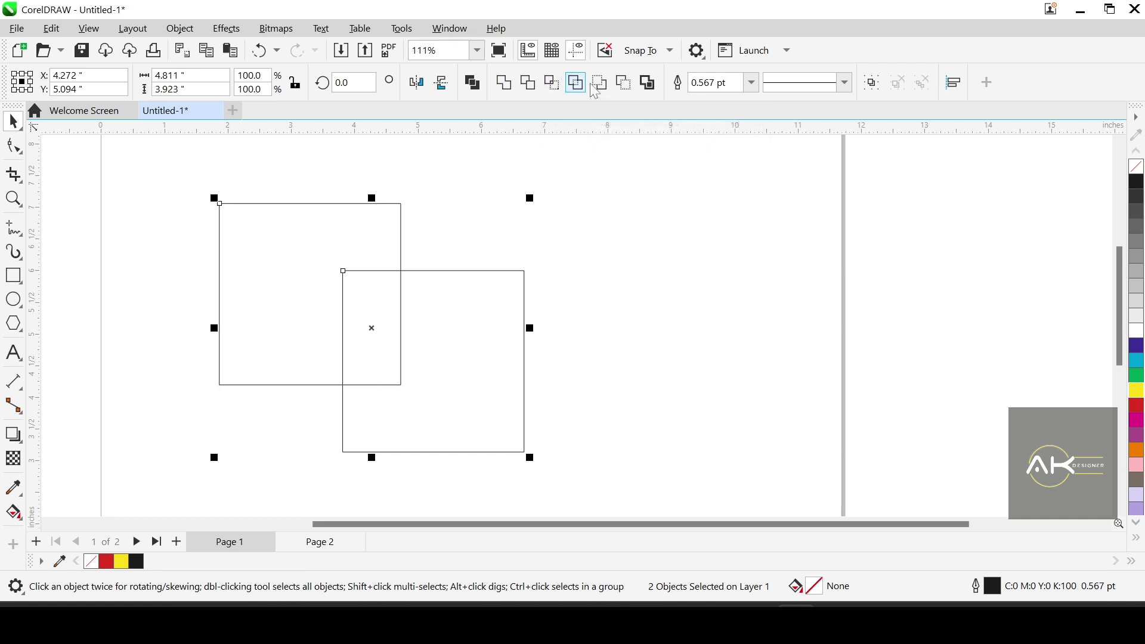
click(548, 382)
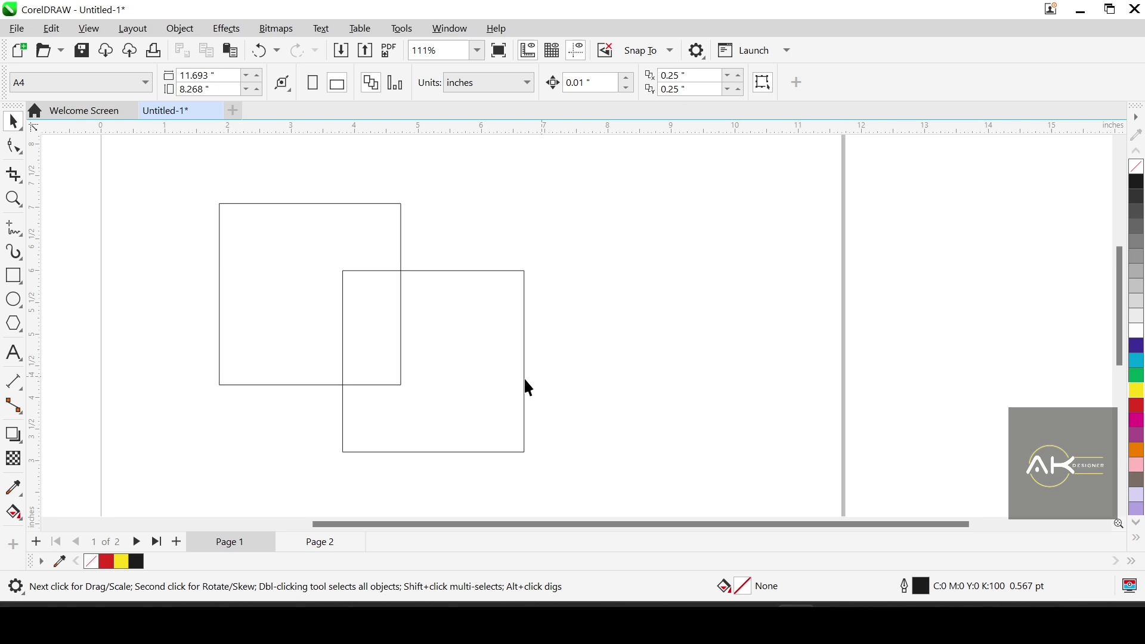
Fill the front lower-right square with magenta and the rear upper-left square with yellow.
click(423, 337)
click(1137, 420)
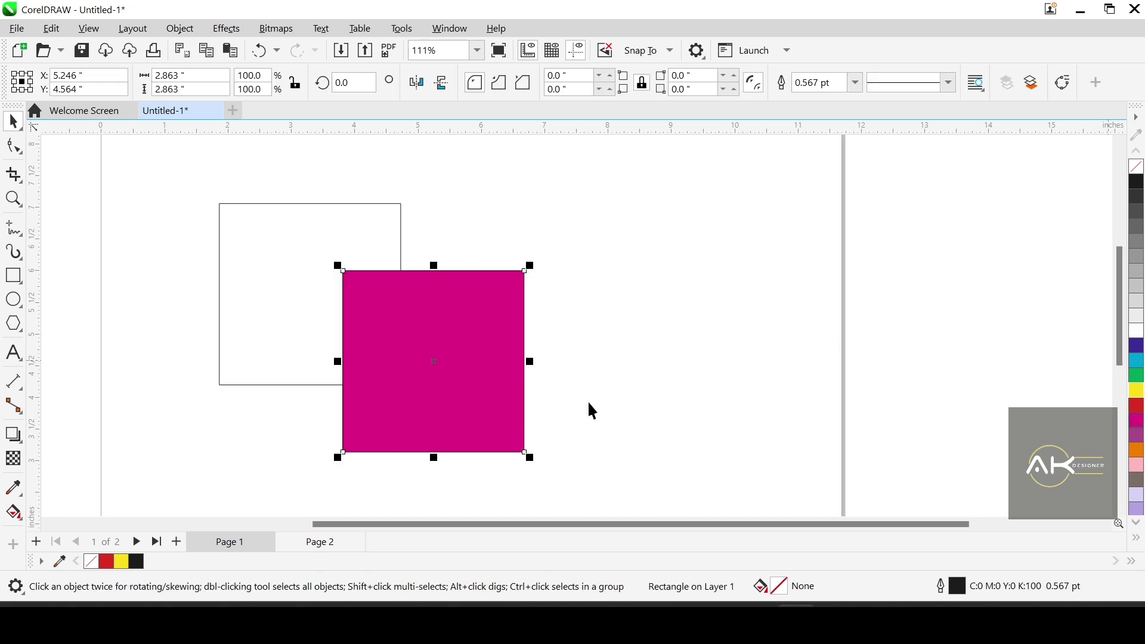
click(313, 289)
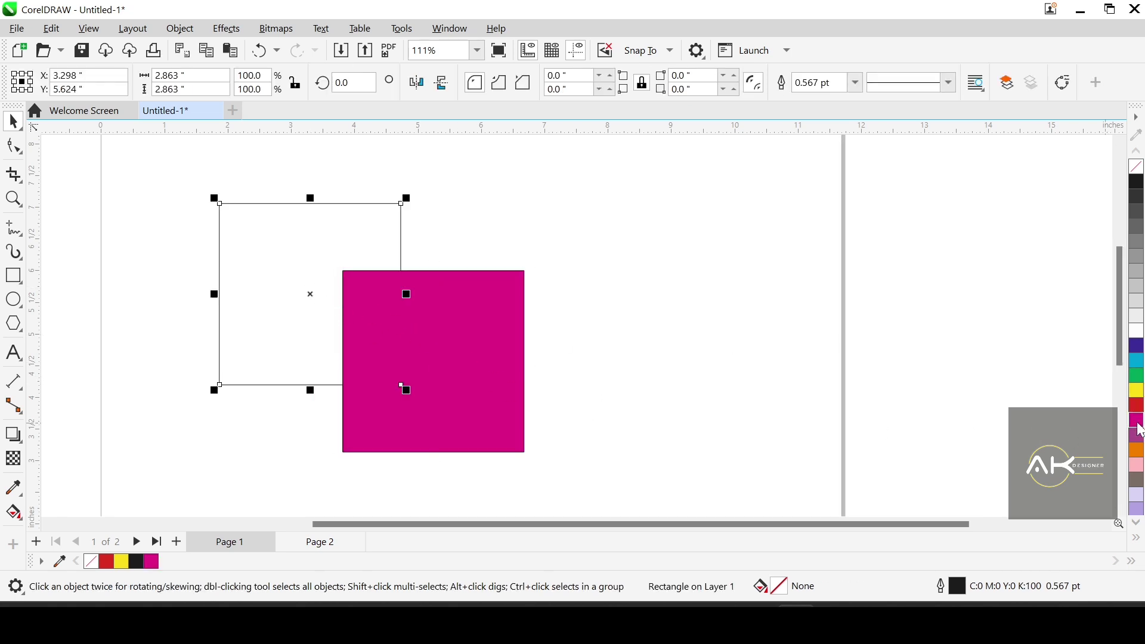
click(1136, 393)
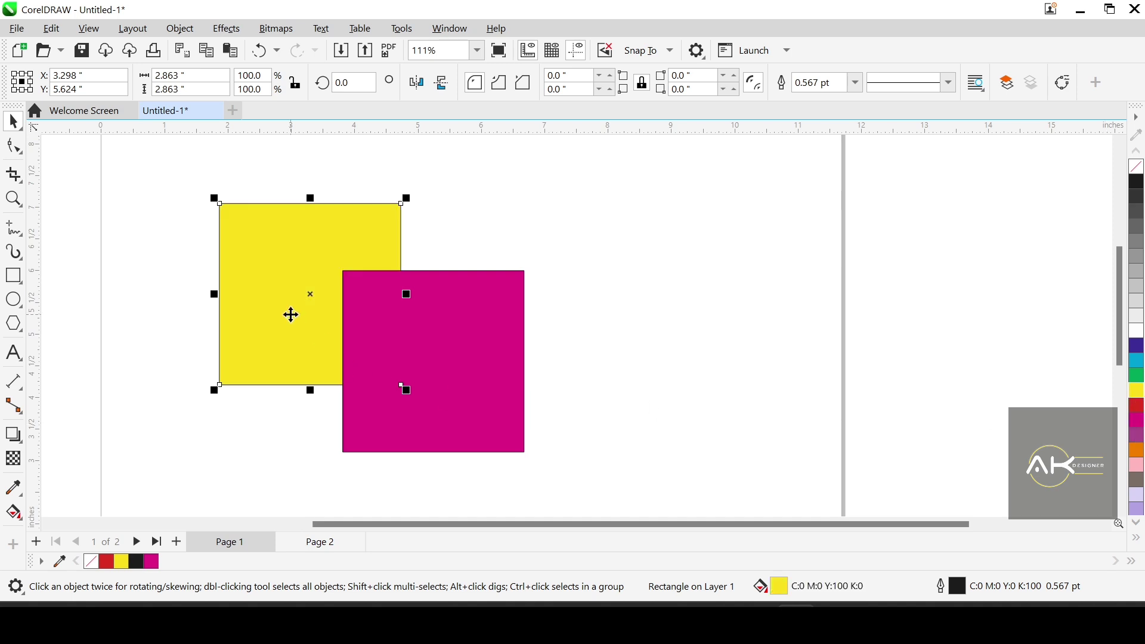
Weld the yellow and magenta squares into a single shape and move it toward the lower right of the page.
scroll(319, 232, up, 1)
scroll(387, 295, down, 1)
scroll(396, 378, up, 2)
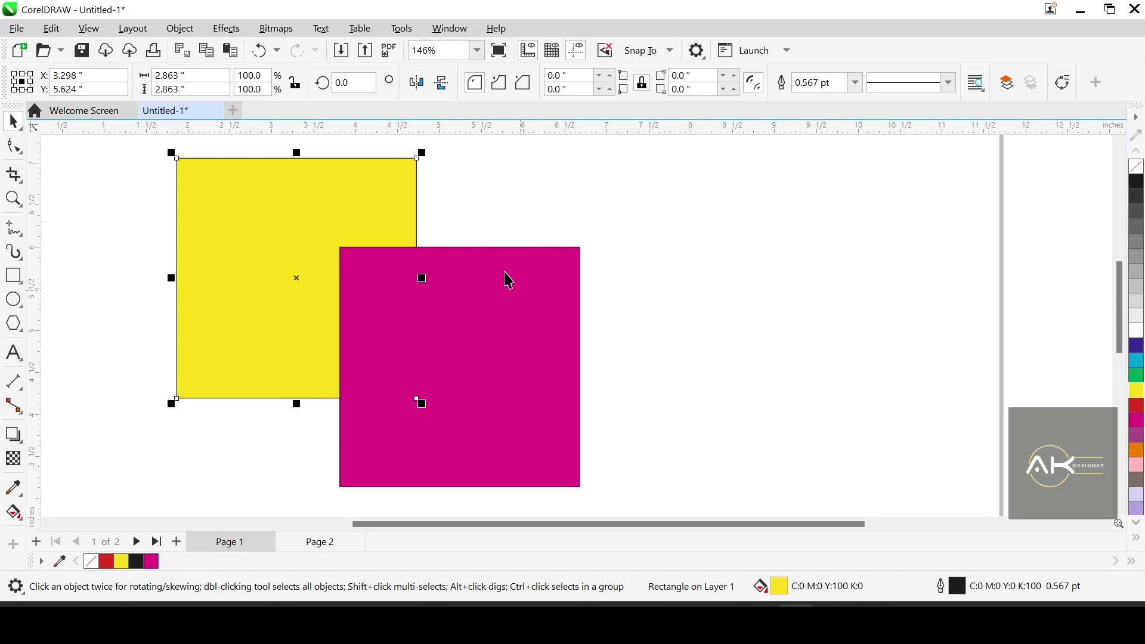
shift+click(500, 300)
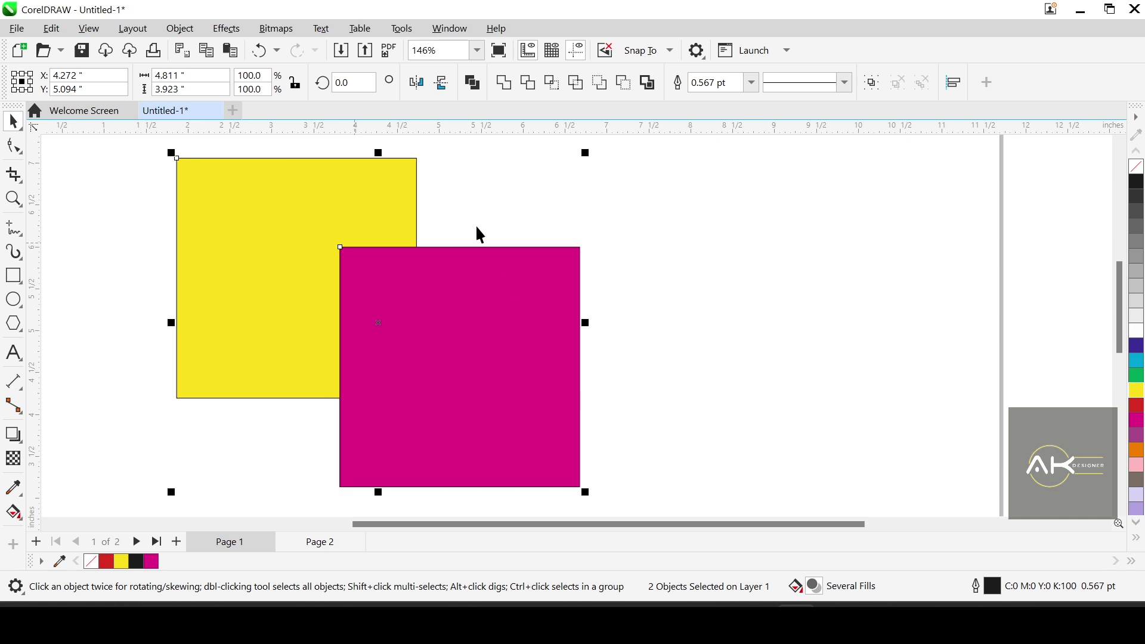
click(504, 84)
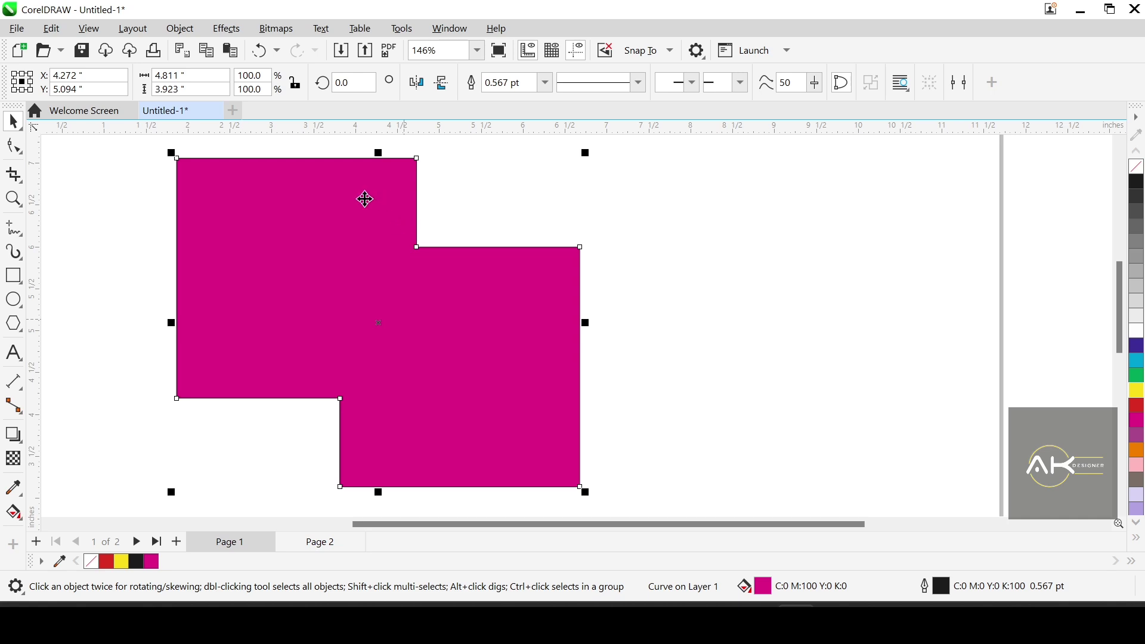
click(642, 314)
drag(488, 325, 621, 304)
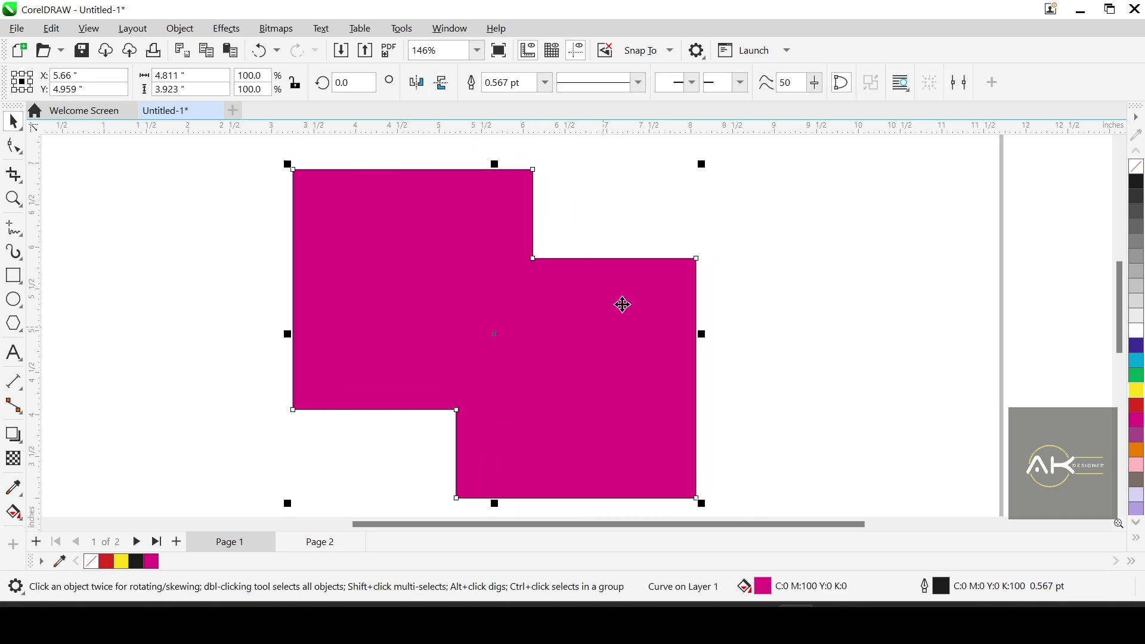
drag(528, 266, 598, 302)
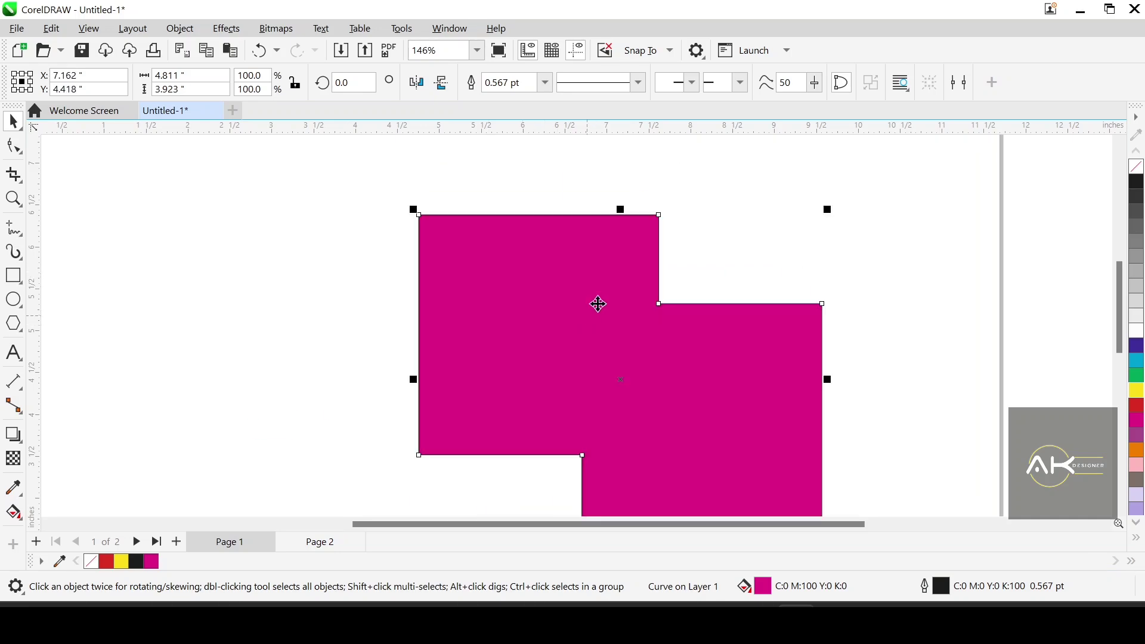
Undo the moves and the weld to restore the two separate squares, and clear the selection.
key(ctrl+z)
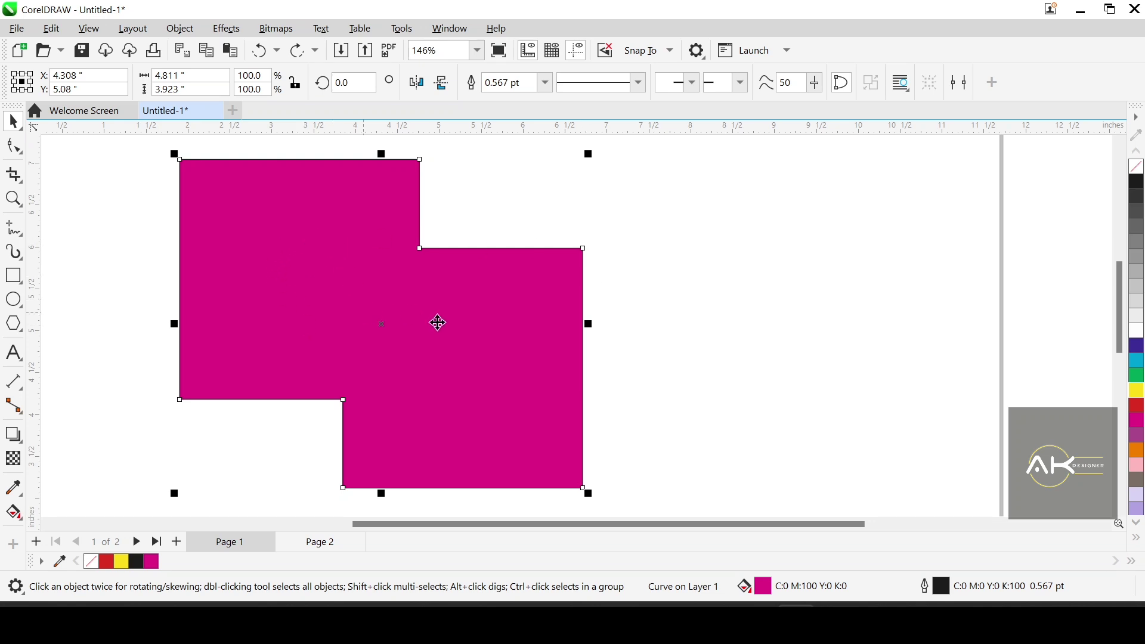
key(ctrl+shift+z)
key(ctrl+z)
key(ctrl+z)
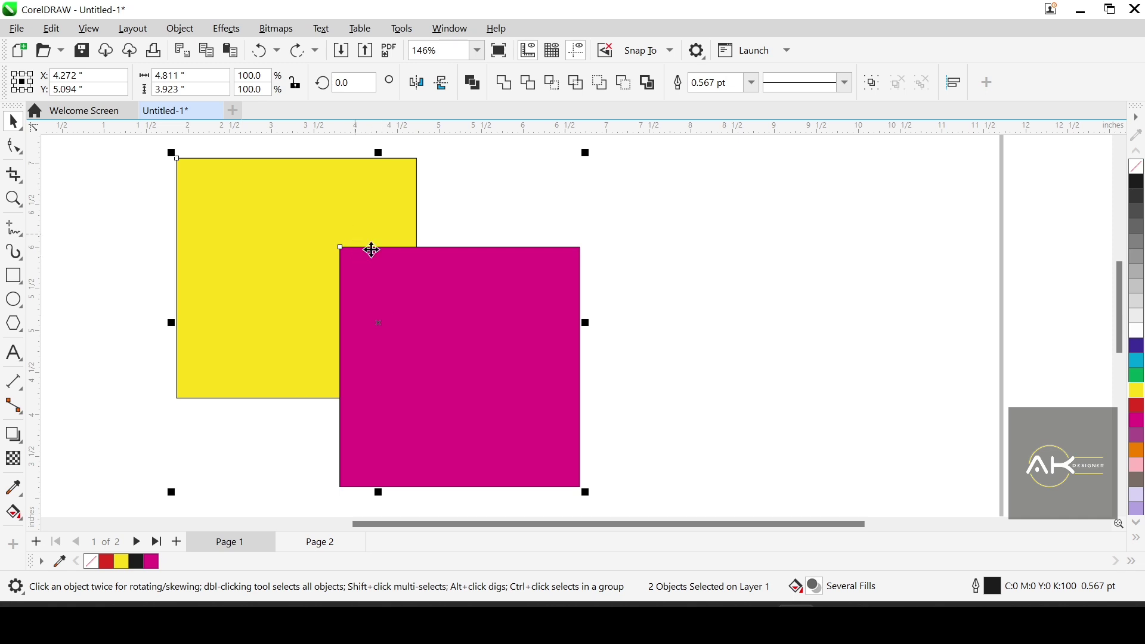
click(631, 290)
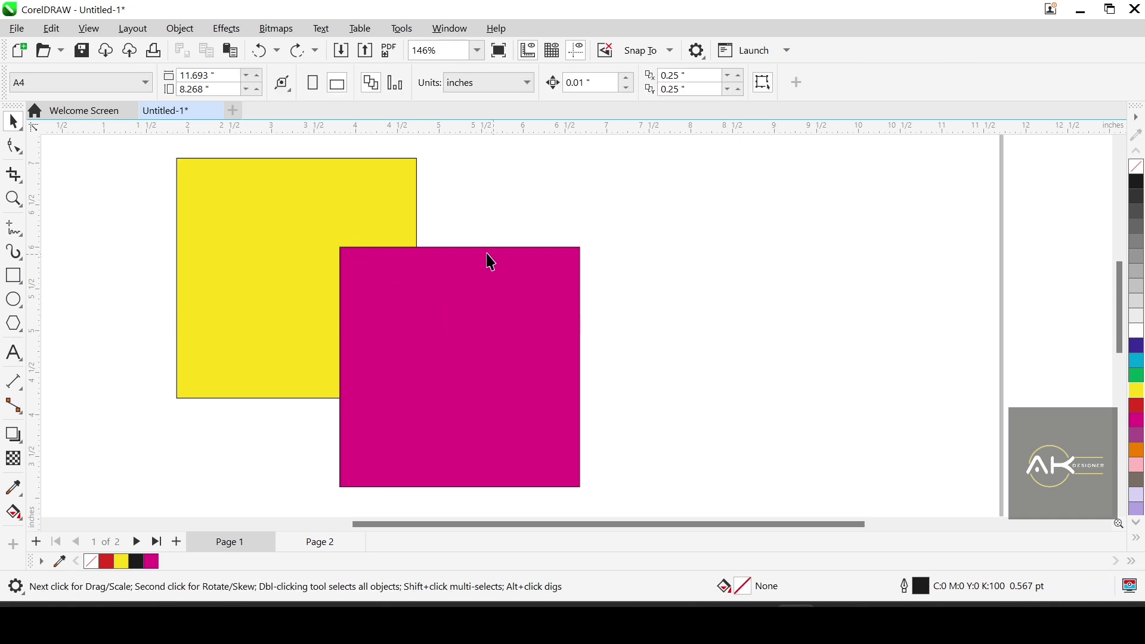
Trim the yellow square with the overlapping magenta square and move the magenta square away to the right.
click(317, 217)
shift+click(440, 299)
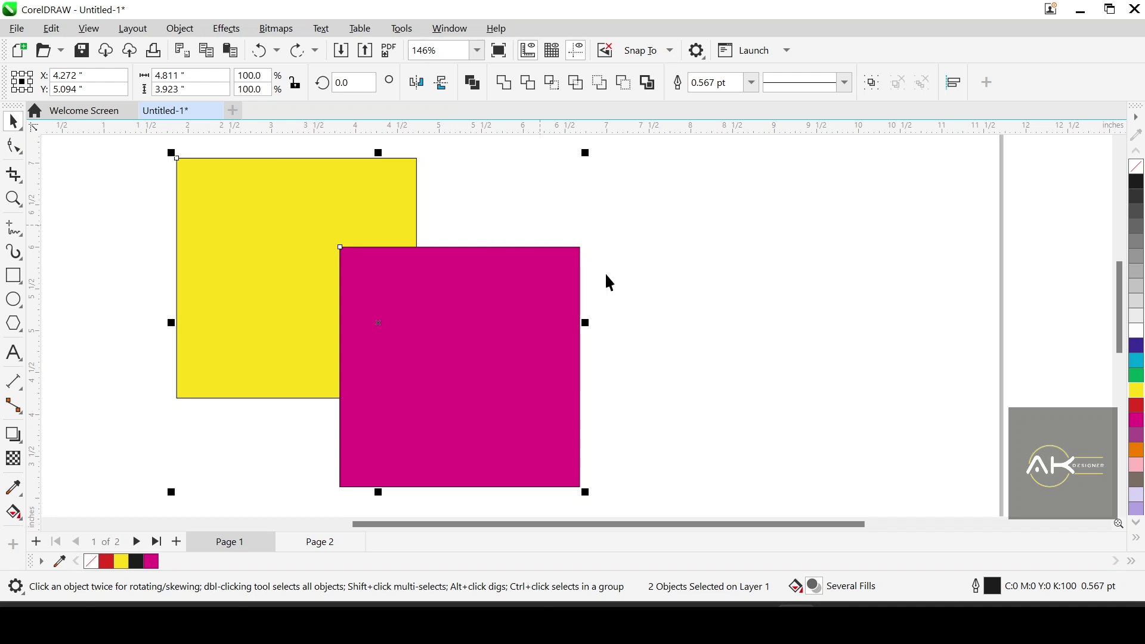
click(527, 86)
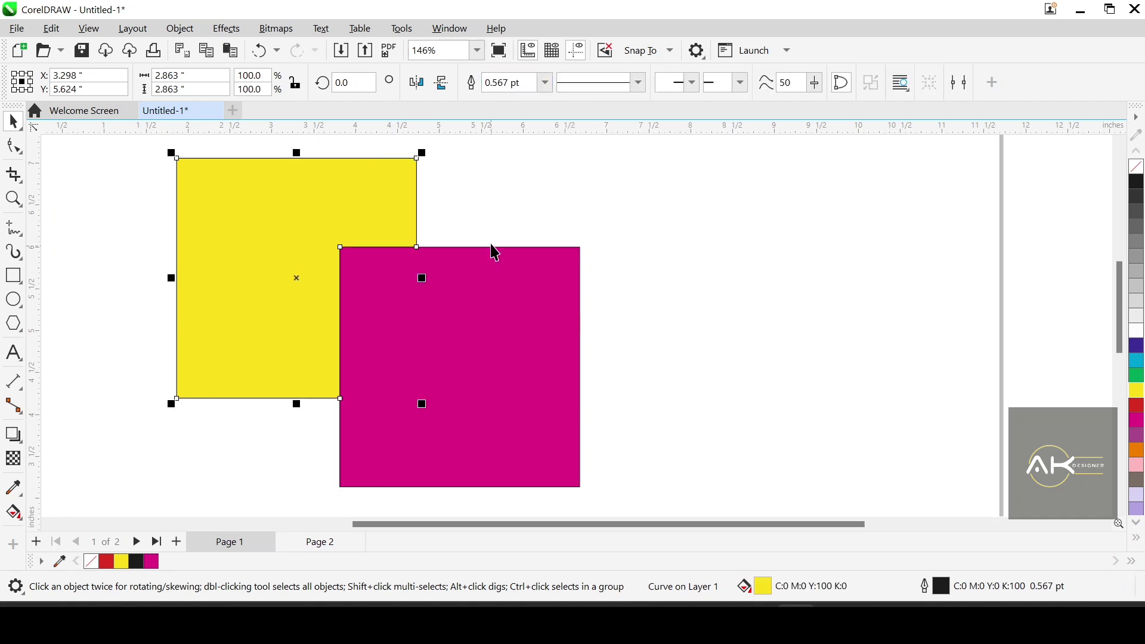
click(486, 210)
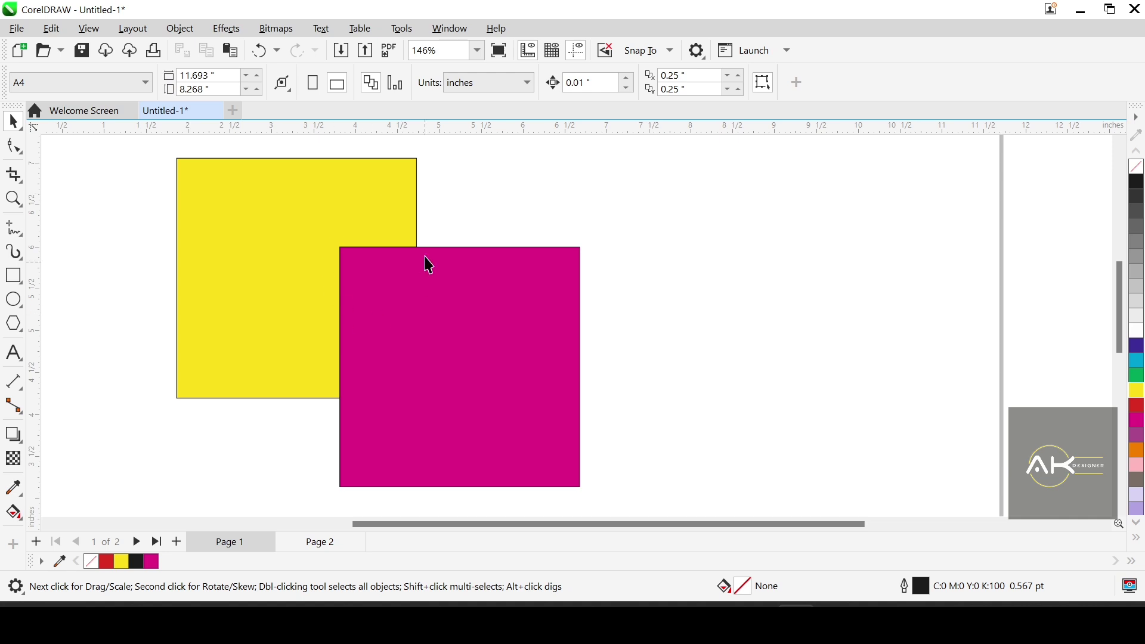
drag(473, 304, 615, 322)
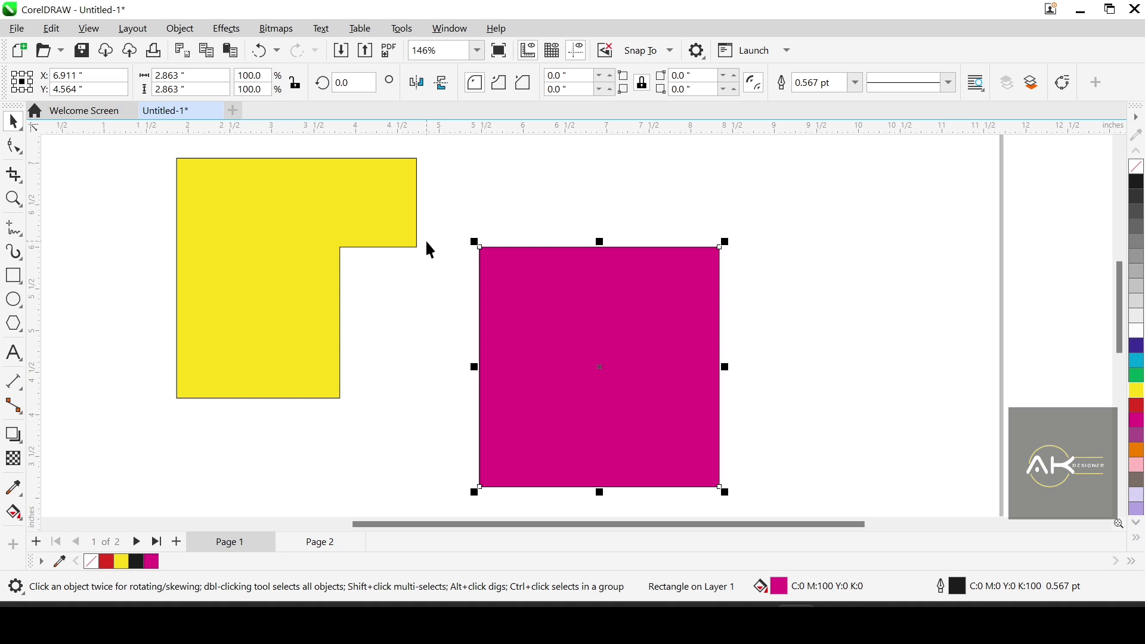
Undo the magenta square's move and the trim, and test-move the magenta square and undo that too.
key(ctrl+z)
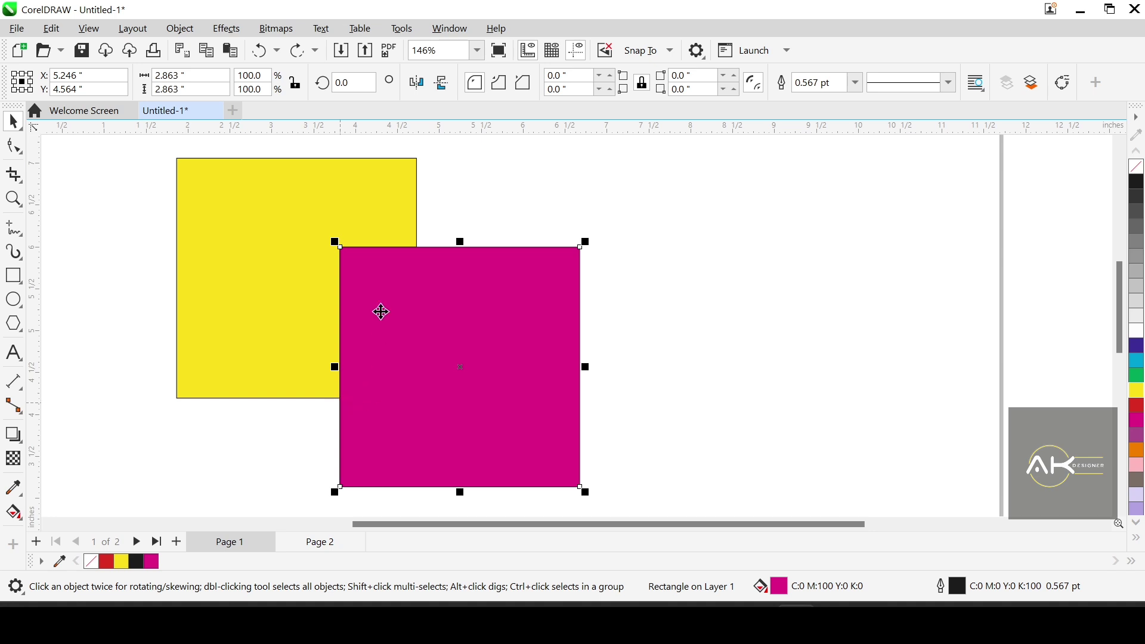
shift+click(296, 241)
click(657, 281)
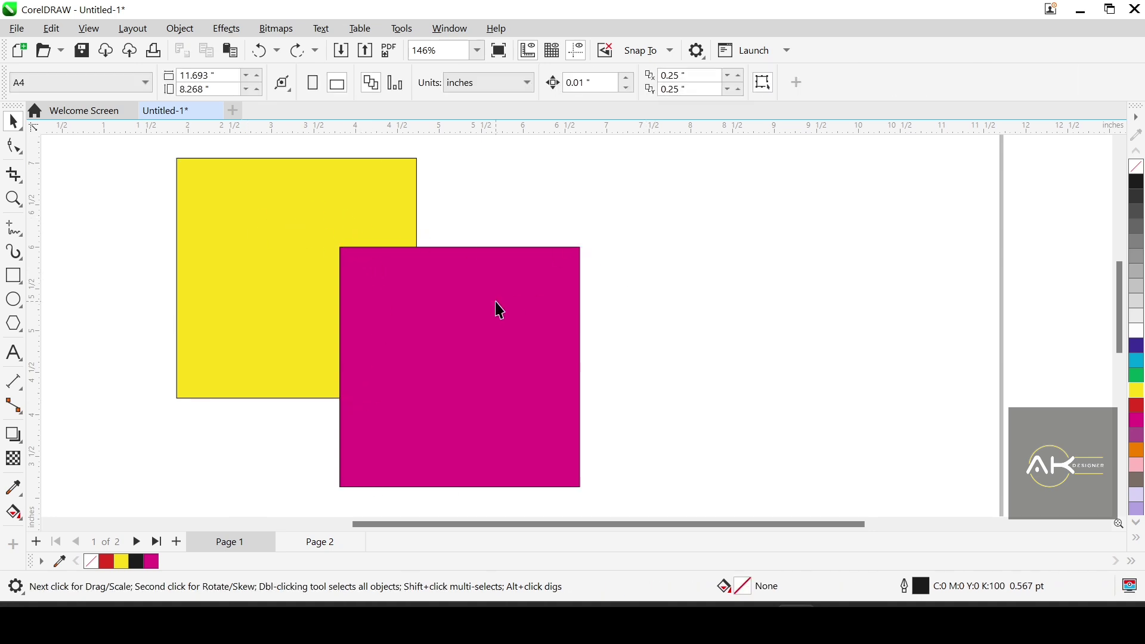
drag(494, 301, 594, 288)
key(ctrl+z)
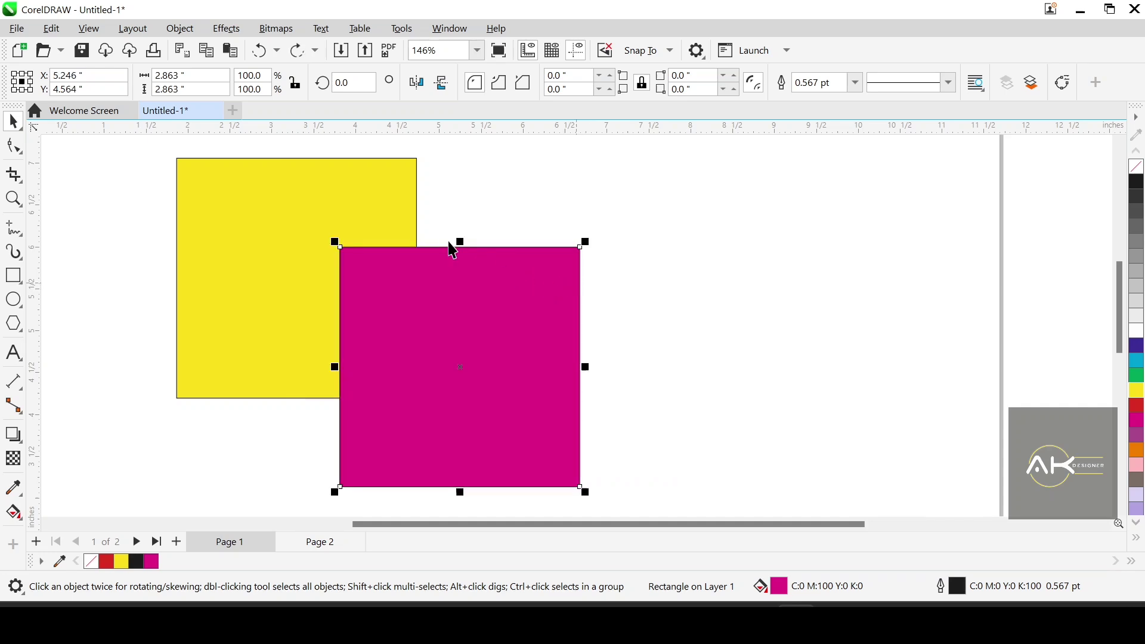
Select the magenta square first and the yellow square second, trim the yellow square, and move the magenta square aside.
click(361, 203)
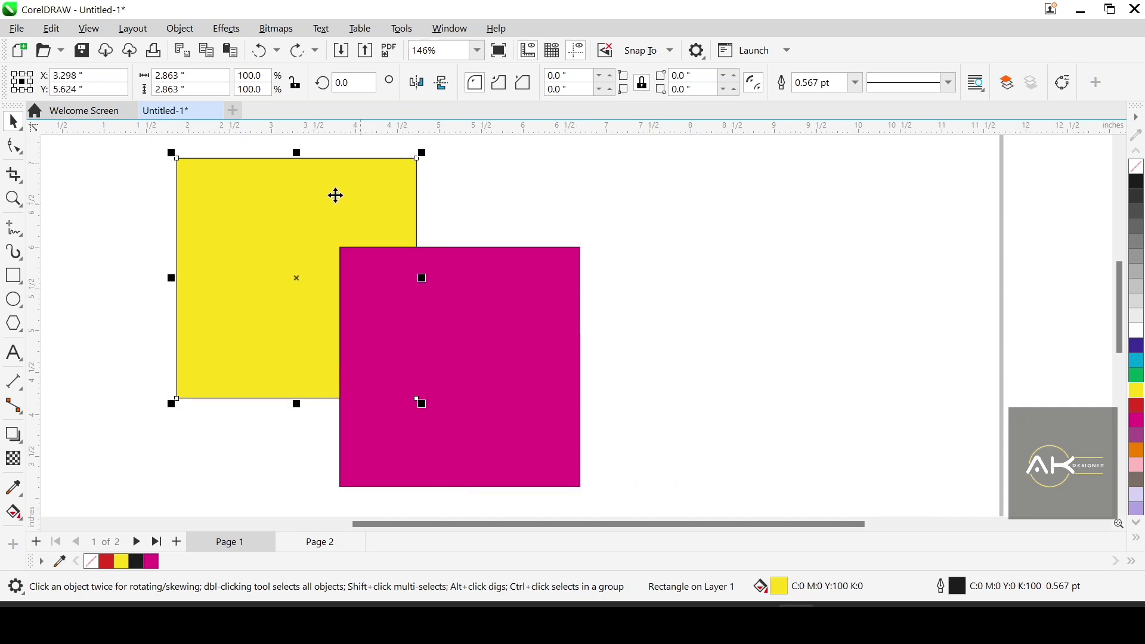
shift+click(522, 320)
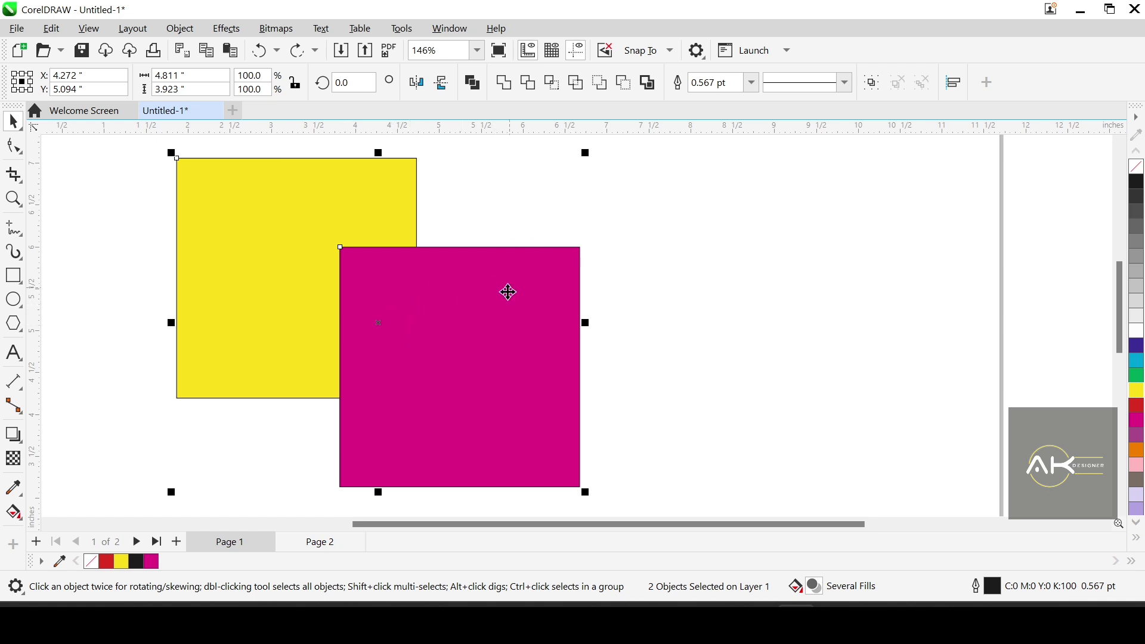
click(633, 317)
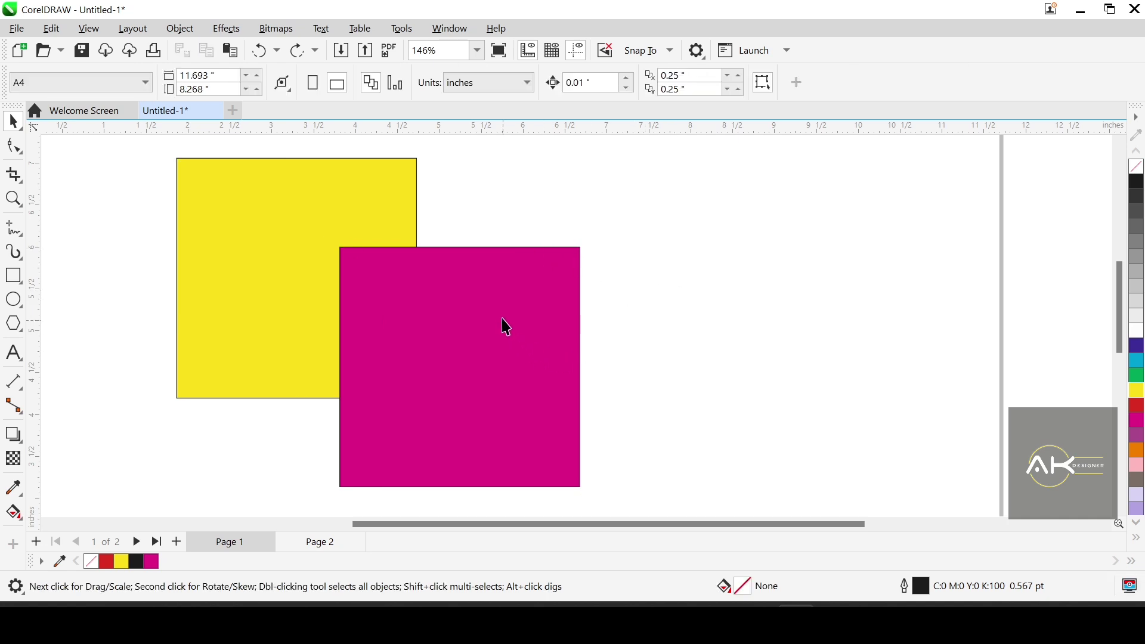
click(471, 317)
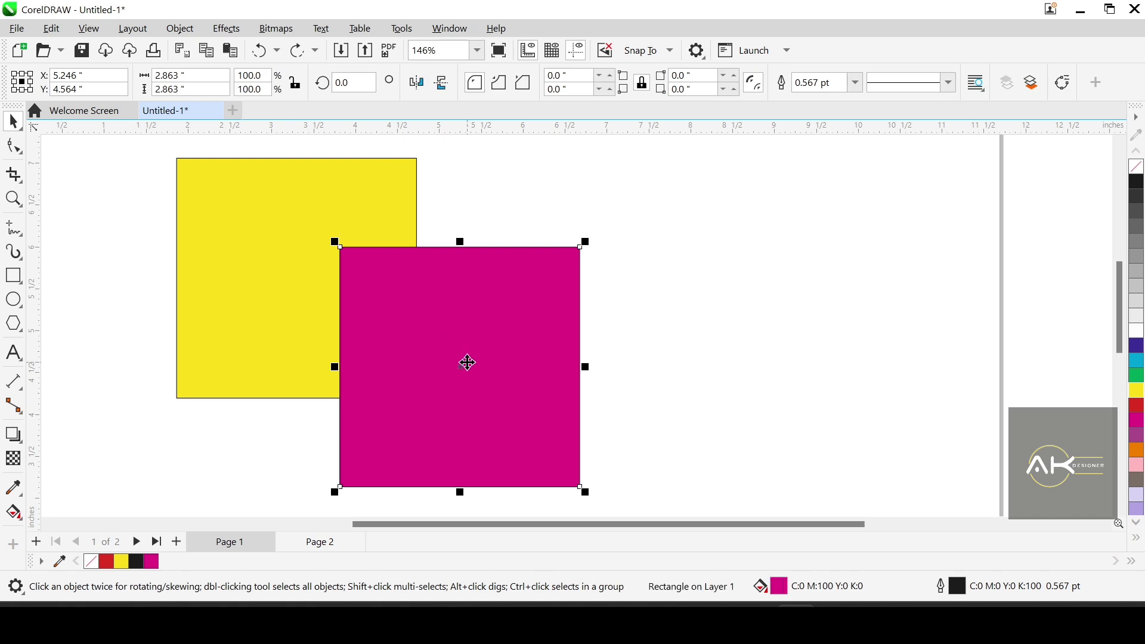
shift+click(286, 225)
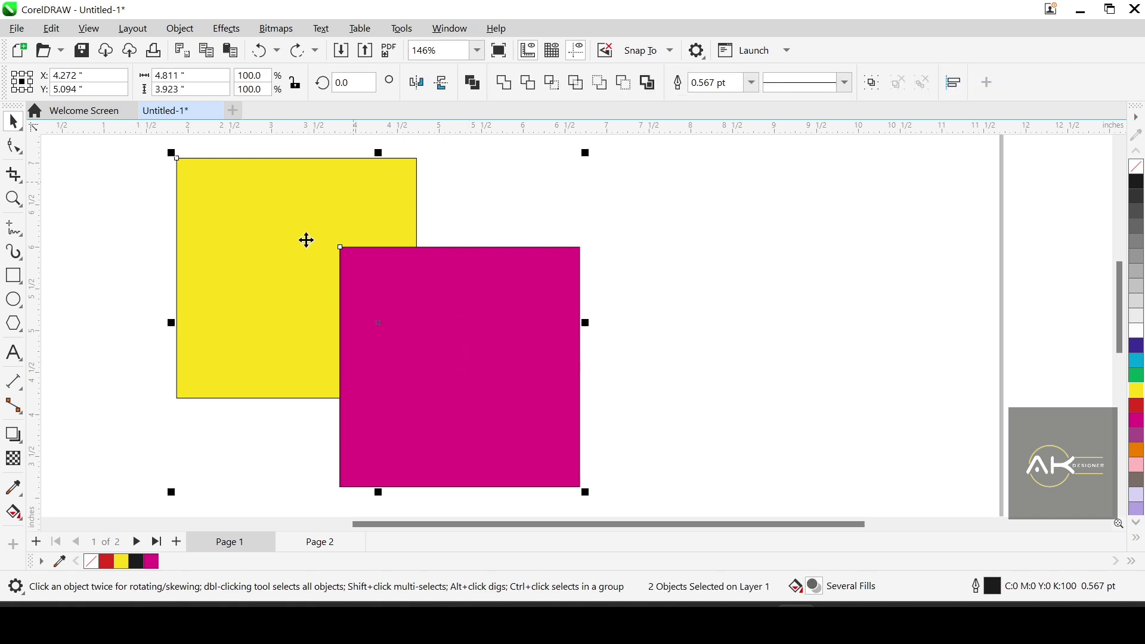
click(529, 83)
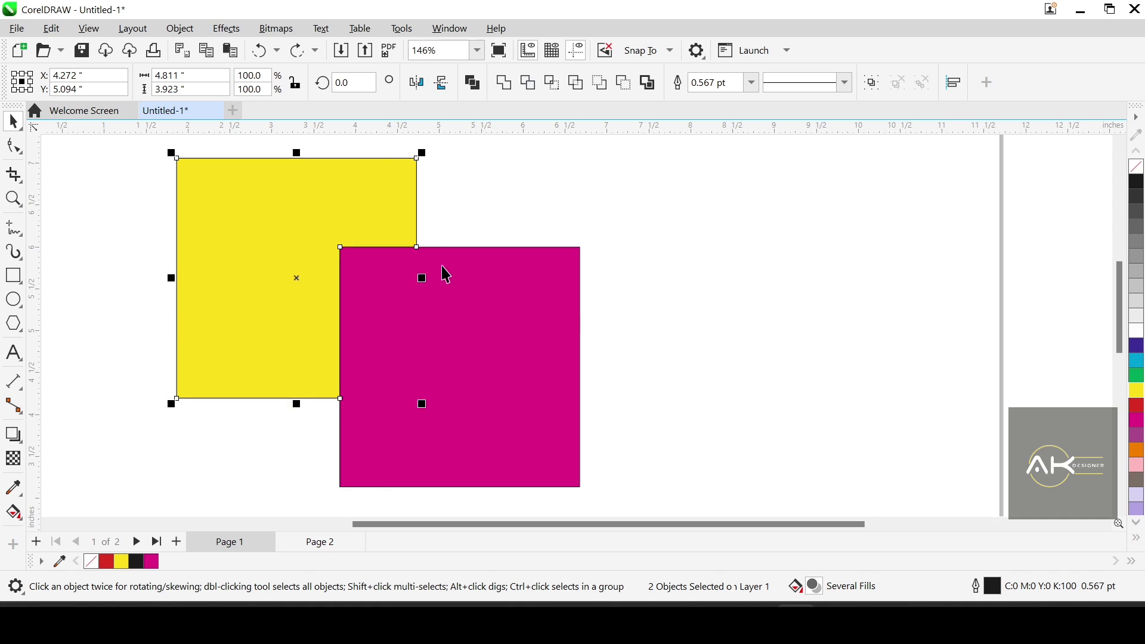
drag(423, 335, 487, 309)
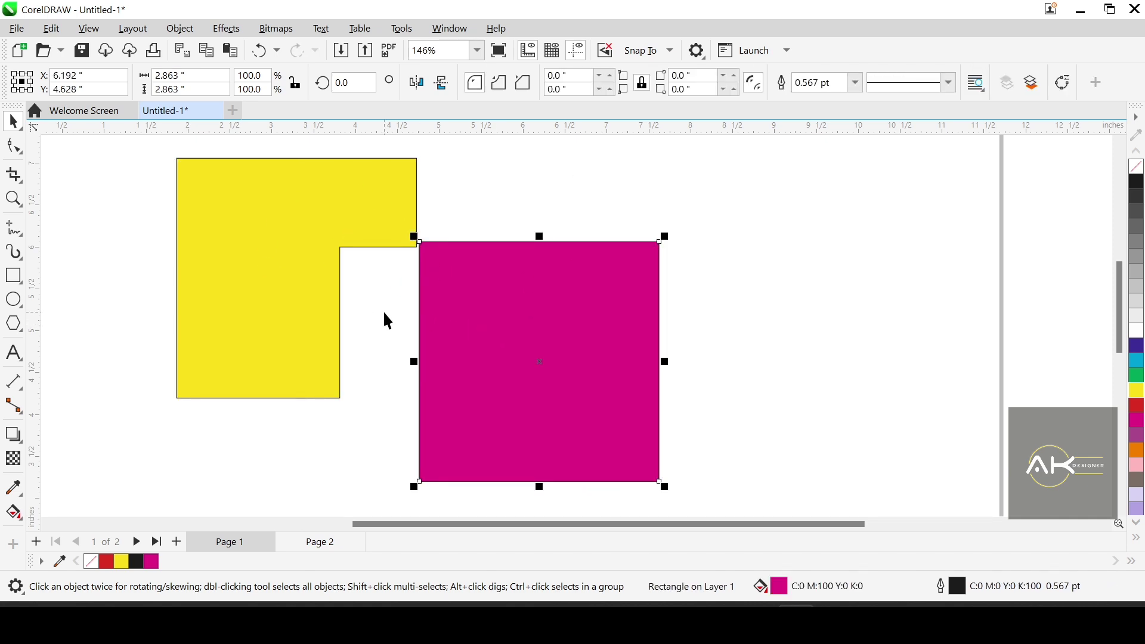
Undo the magenta square's last move and the trim, and clear the selection.
key(ctrl+z)
key(ctrl+z)
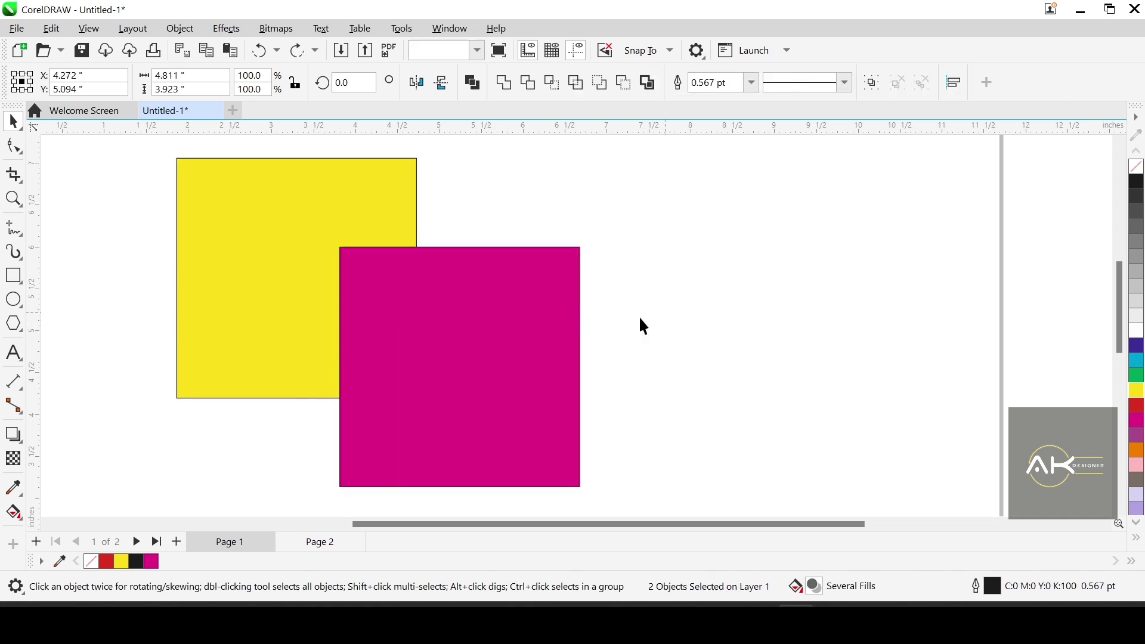
click(643, 325)
Select the yellow square first and the magenta square second, trim the magenta square, and move the trimmed magenta shape aside.
click(357, 219)
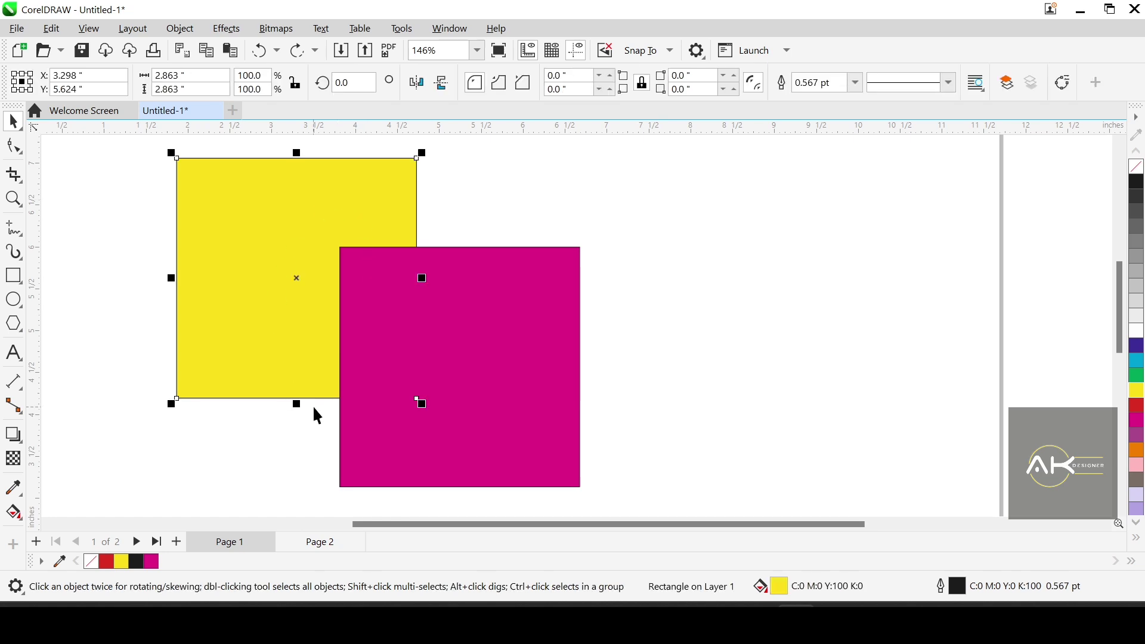
shift+click(504, 367)
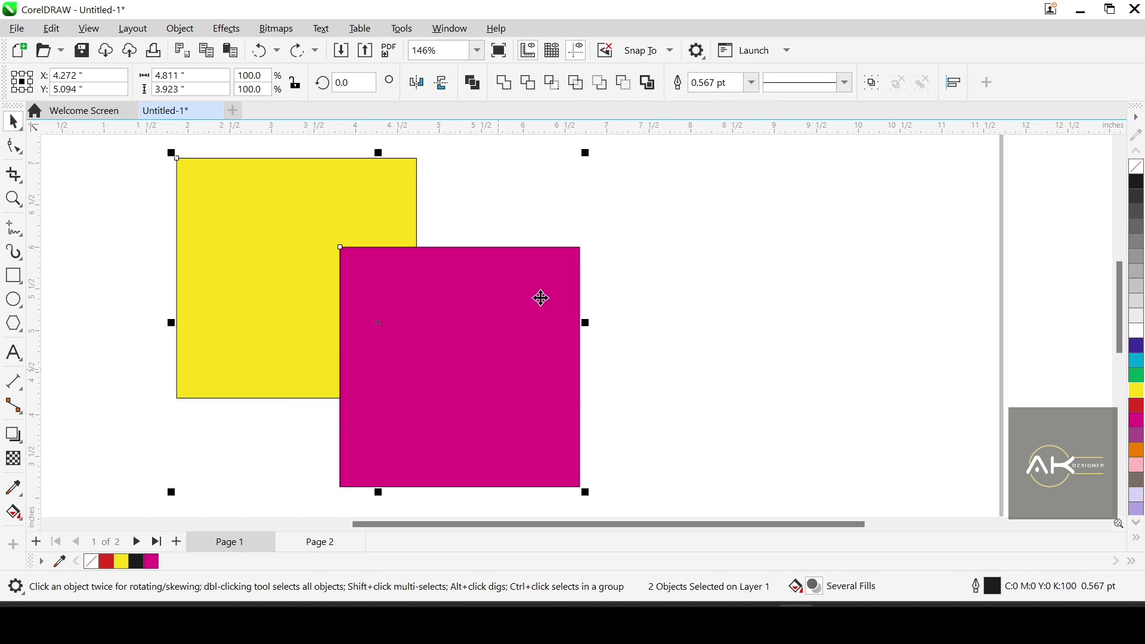
click(528, 82)
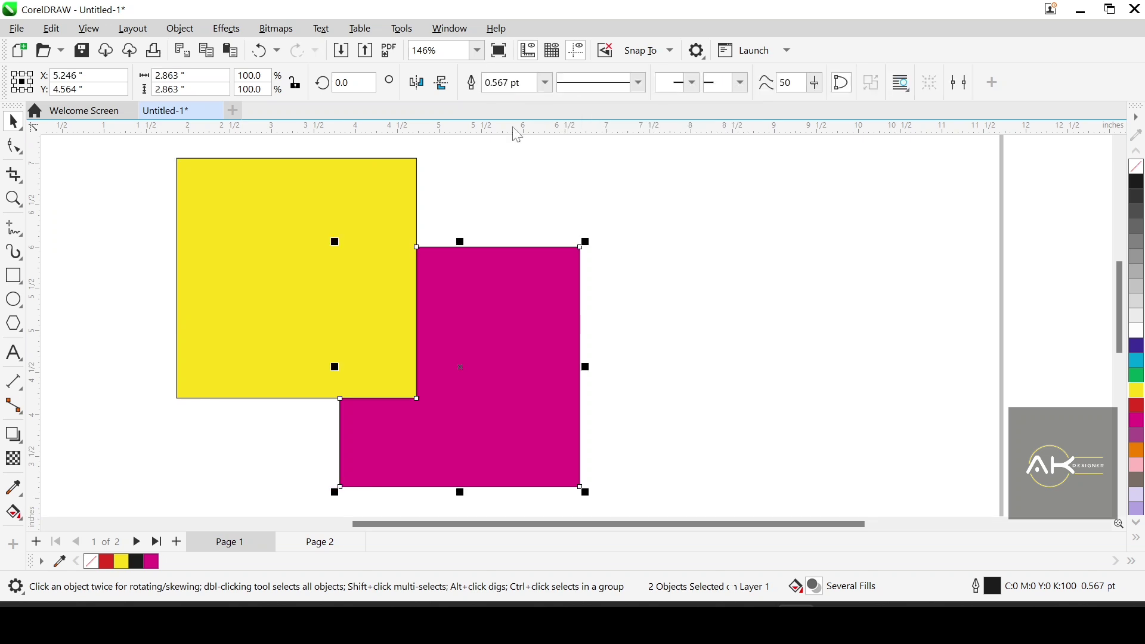
drag(482, 314, 747, 314)
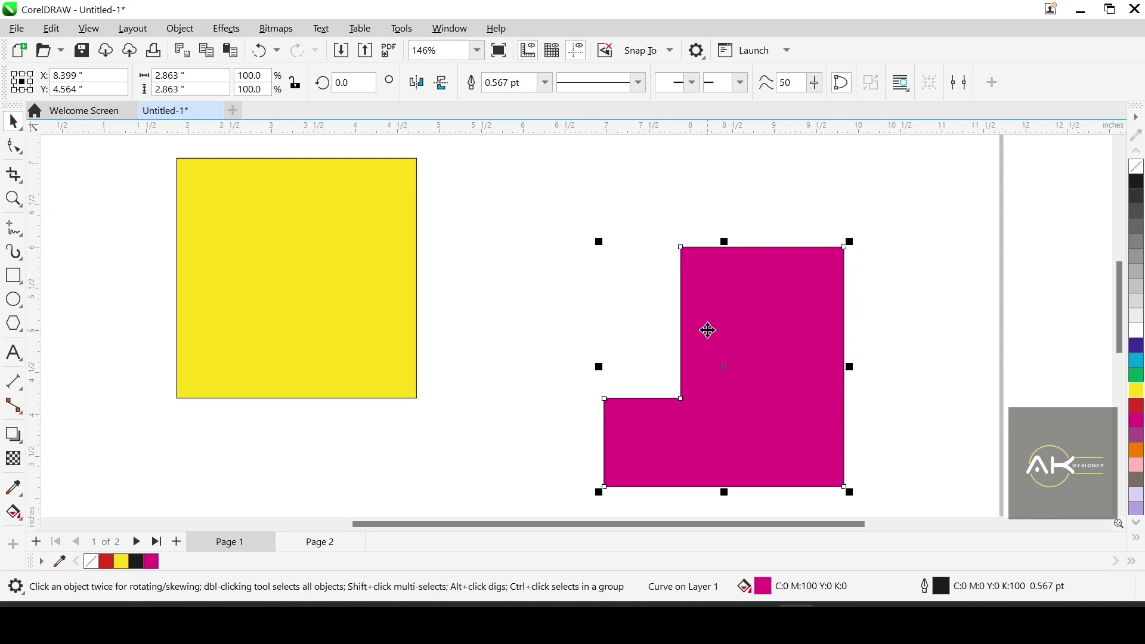
Undo the trimmed magenta shape's move and the trim, and test-move the restored magenta square and undo that too.
key(ctrl+z)
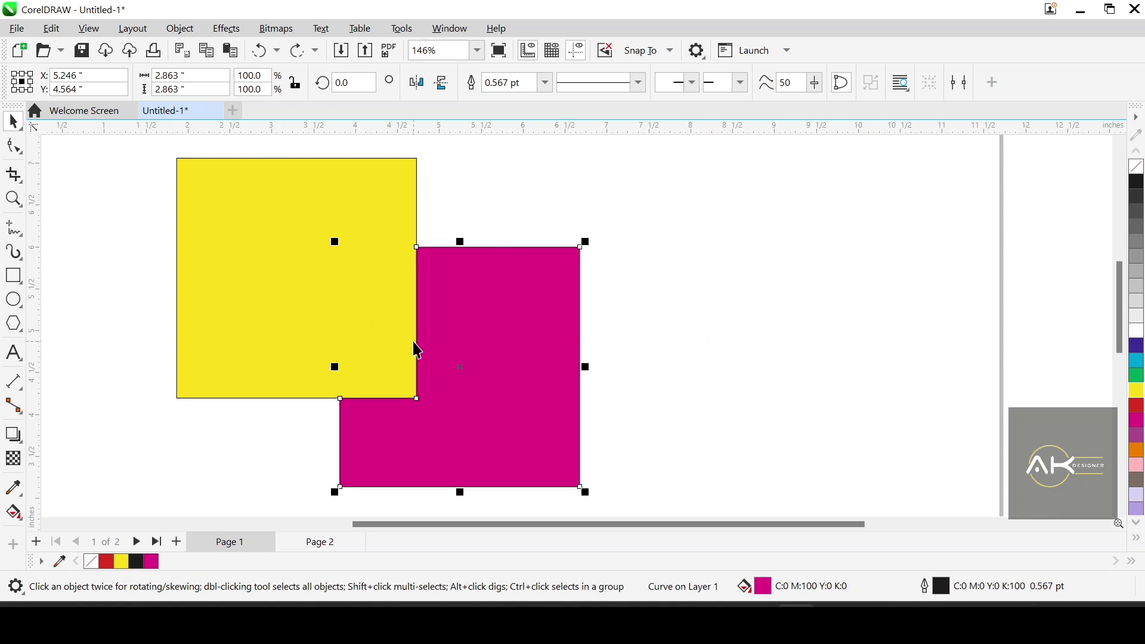
key(ctrl+z)
click(739, 444)
drag(503, 395, 591, 380)
key(ctrl+z)
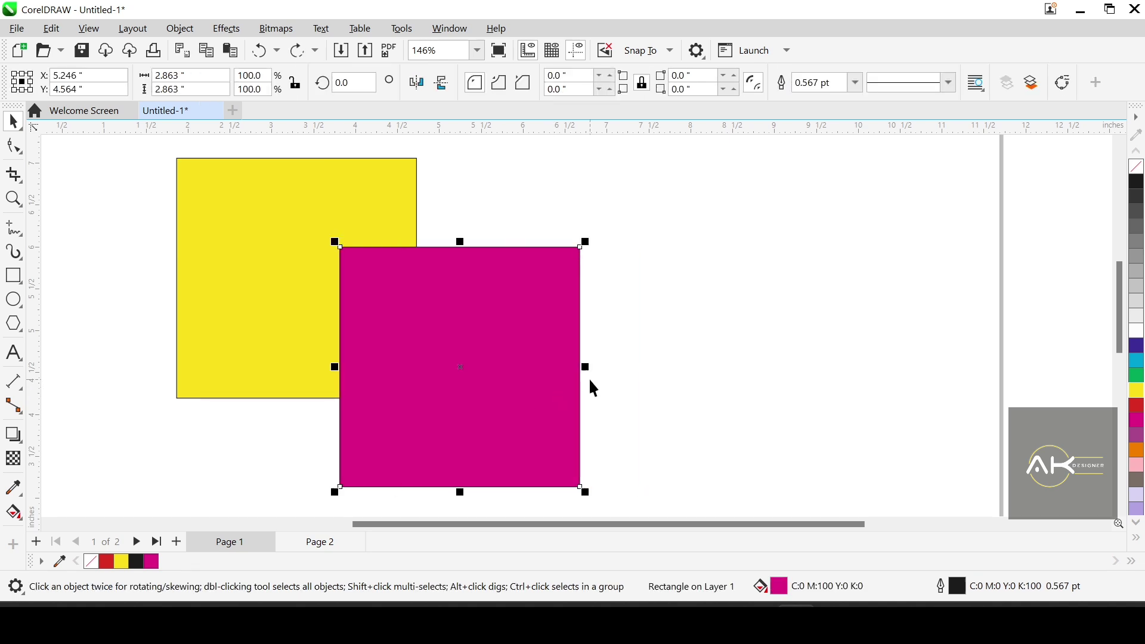
Add the yellow square to the magenta selection, create their intersection, and move the intersection piece into the empty area beside the squares.
shift+click(358, 214)
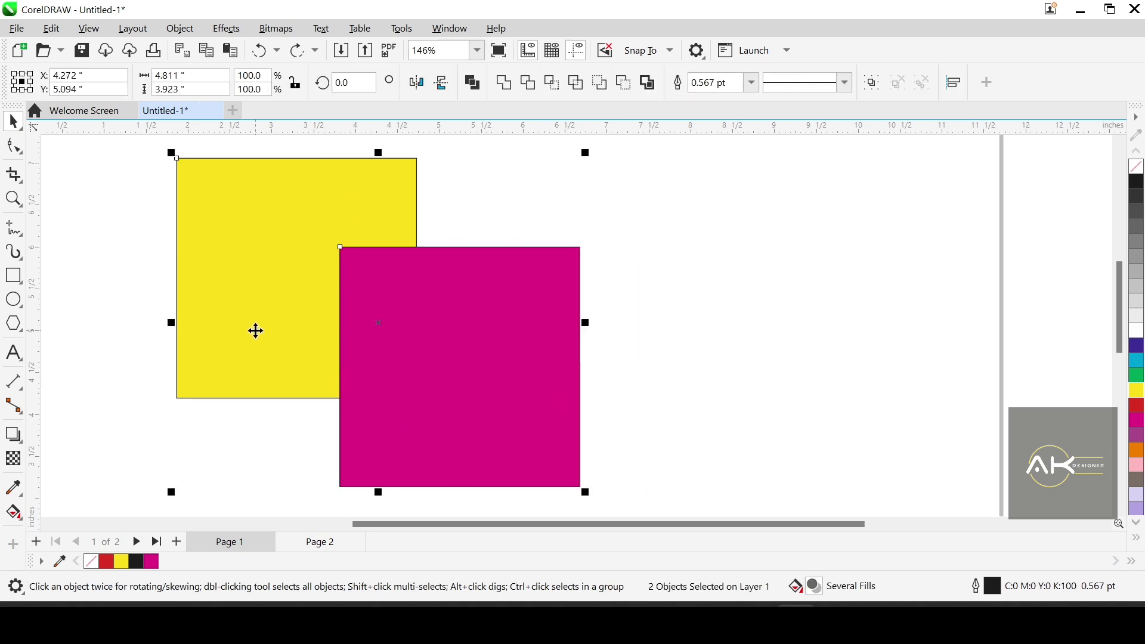
click(534, 90)
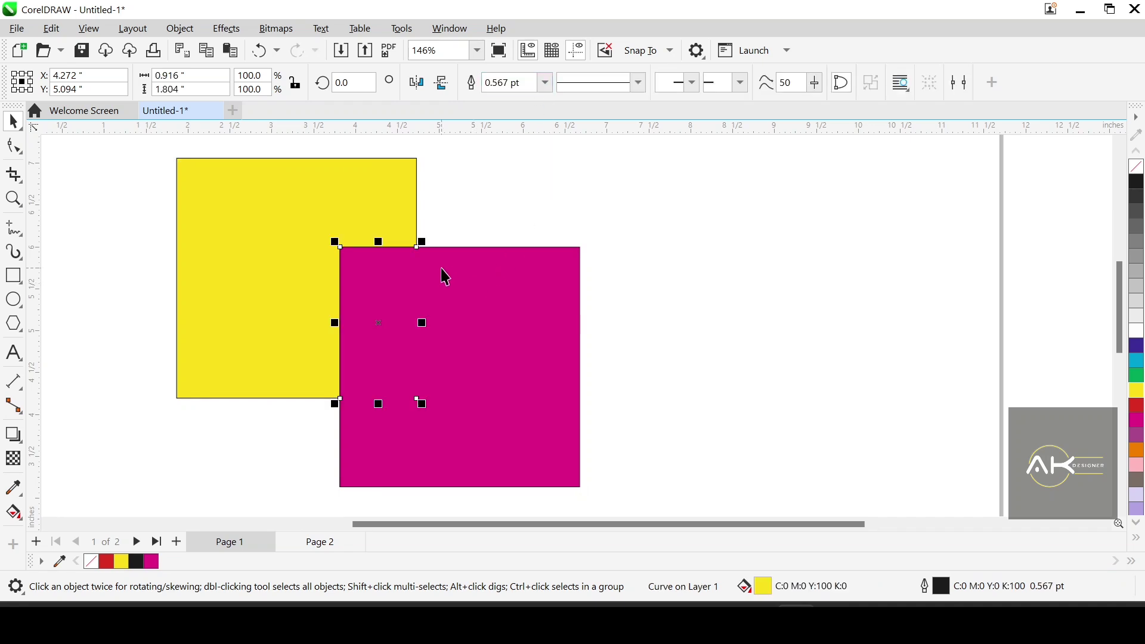
drag(374, 321, 726, 322)
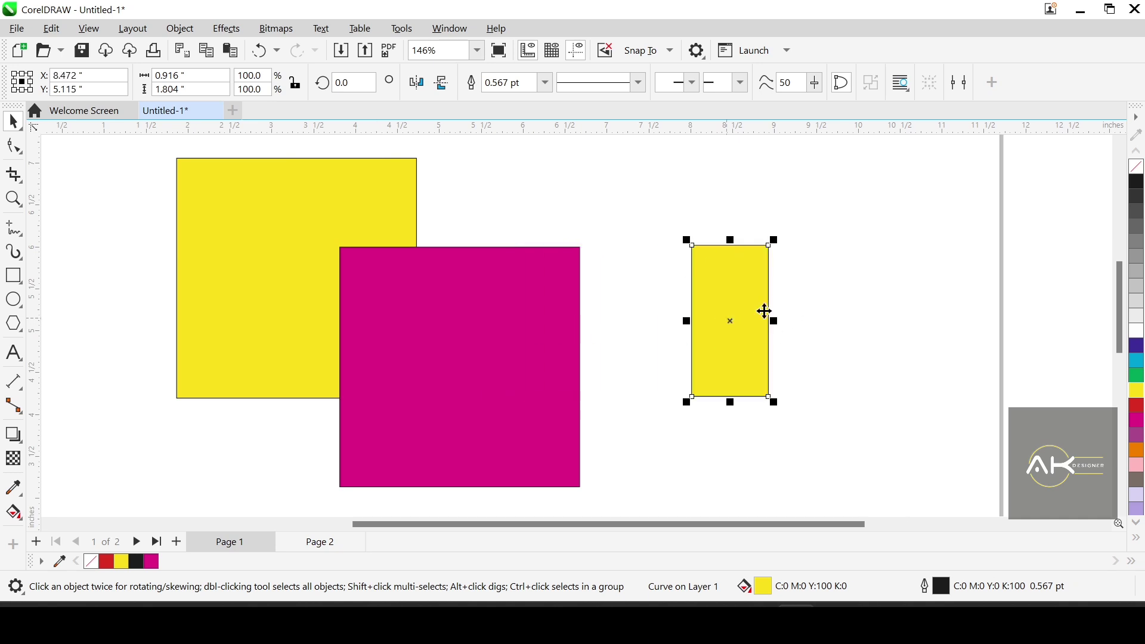
Move the magenta square together with the intersection piece away from the yellow square, and undo that move.
shift+click(484, 337)
drag(524, 341, 648, 329)
click(889, 414)
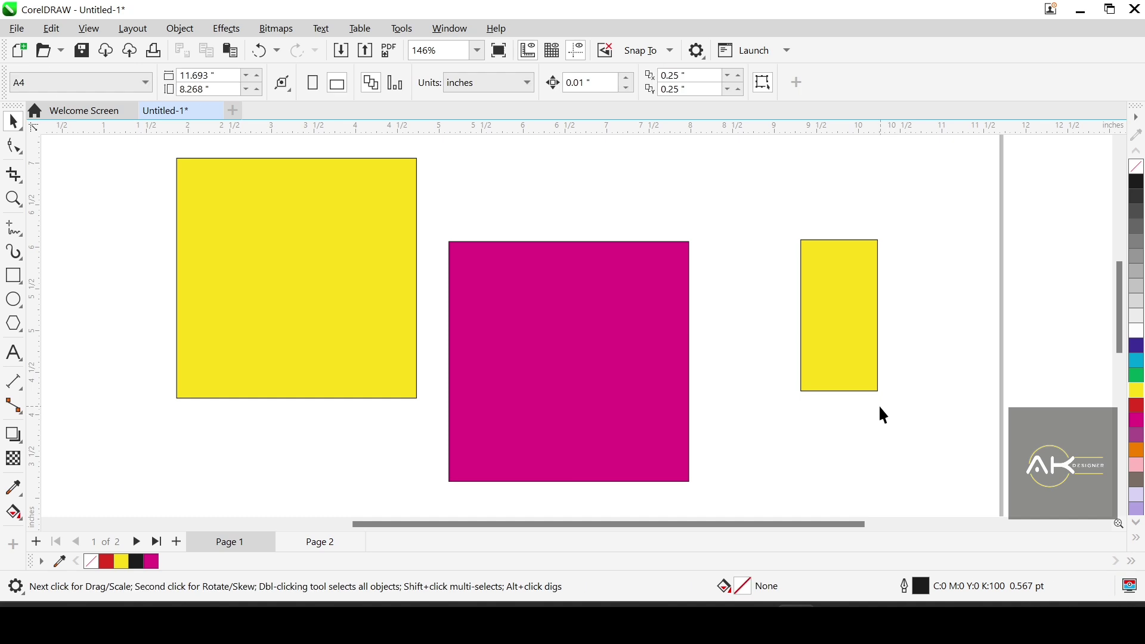
key(ctrl+z)
Separate the magenta square and the intersection piece, and undo everything back to the two overlapping selected squares.
click(735, 443)
drag(540, 346, 672, 257)
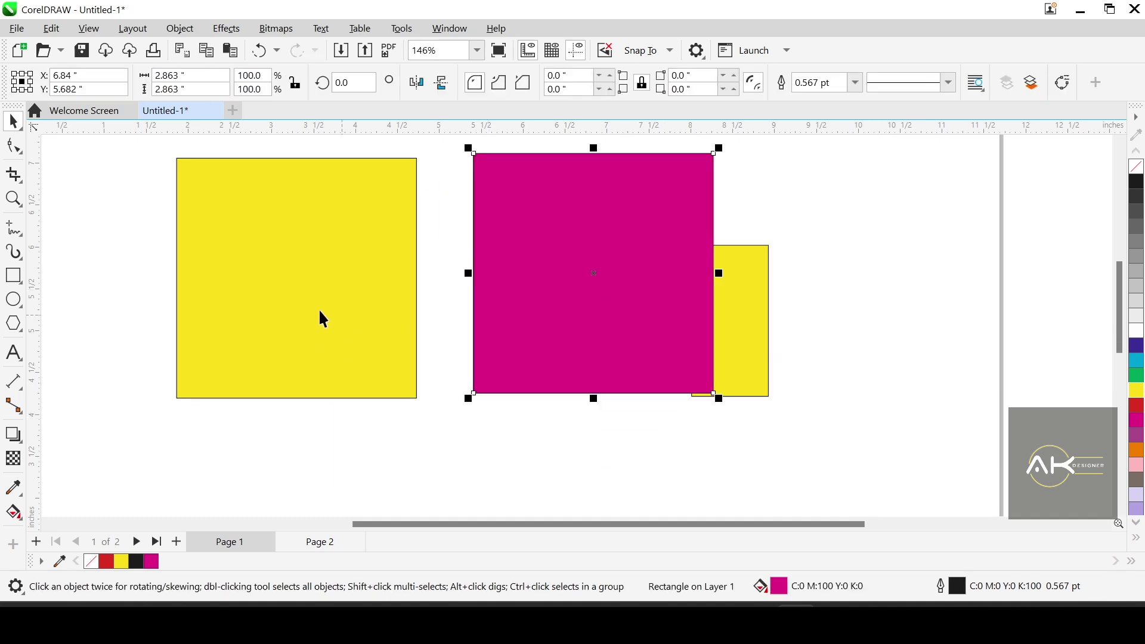
drag(733, 310, 895, 302)
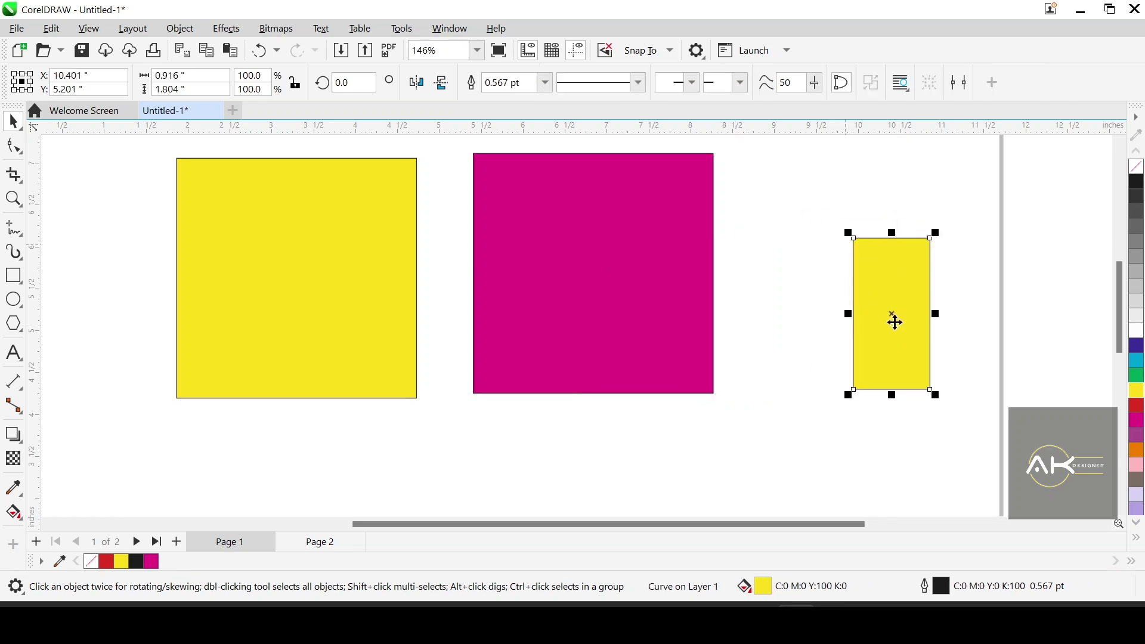
key(ctrl+z)
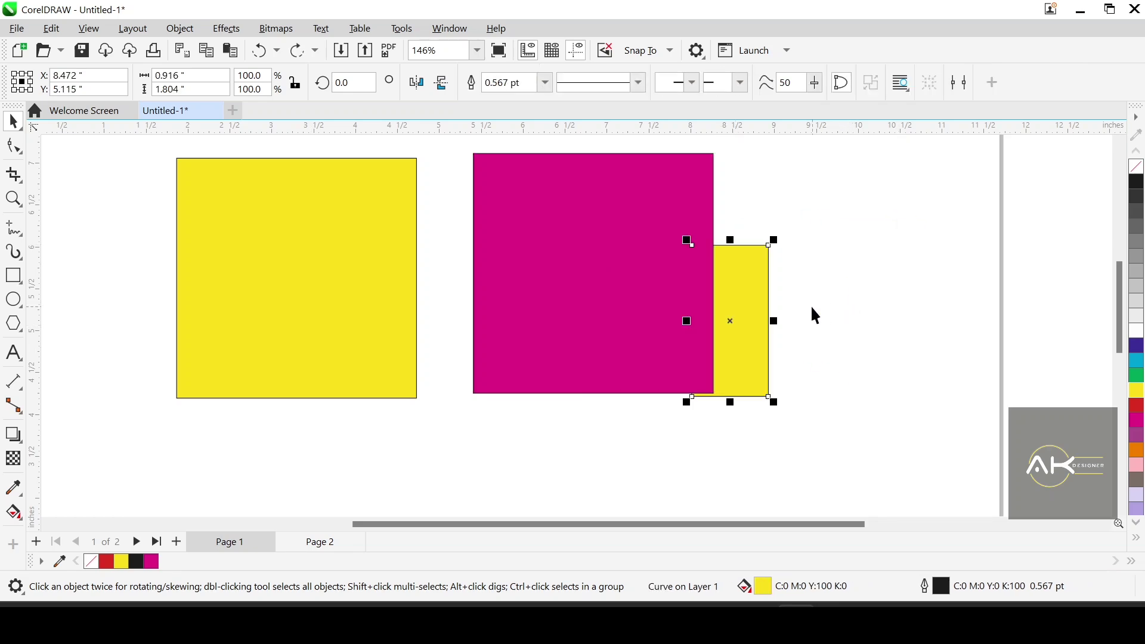
key(ctrl+z)
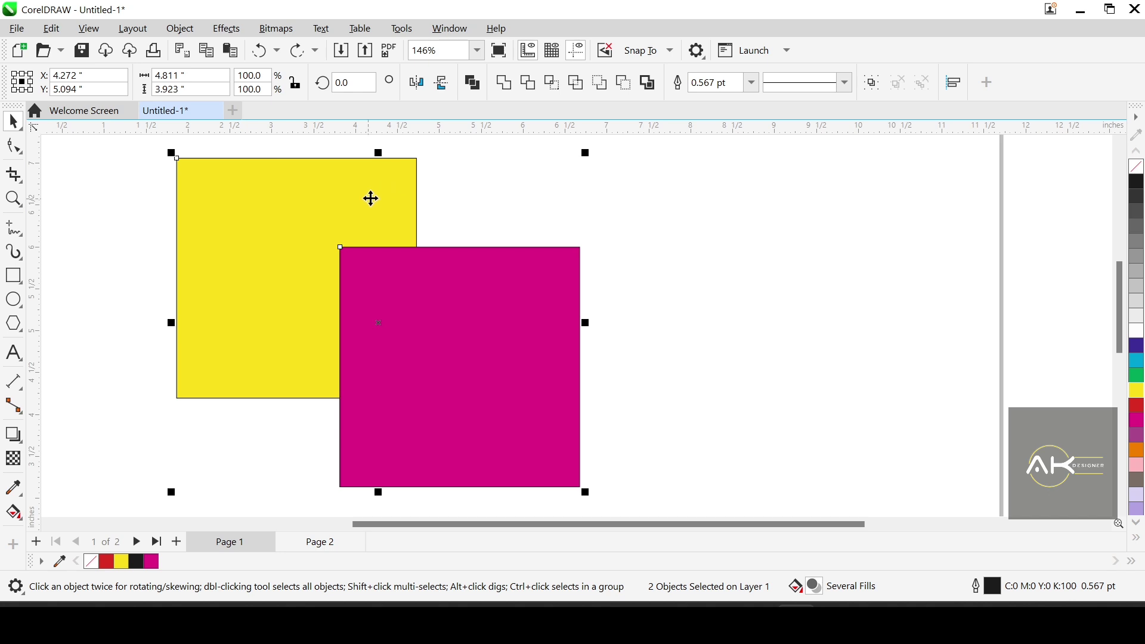
Intersect the two selected squares, move the resulting piece aside, and move the yellow square away from the magenta one.
click(552, 83)
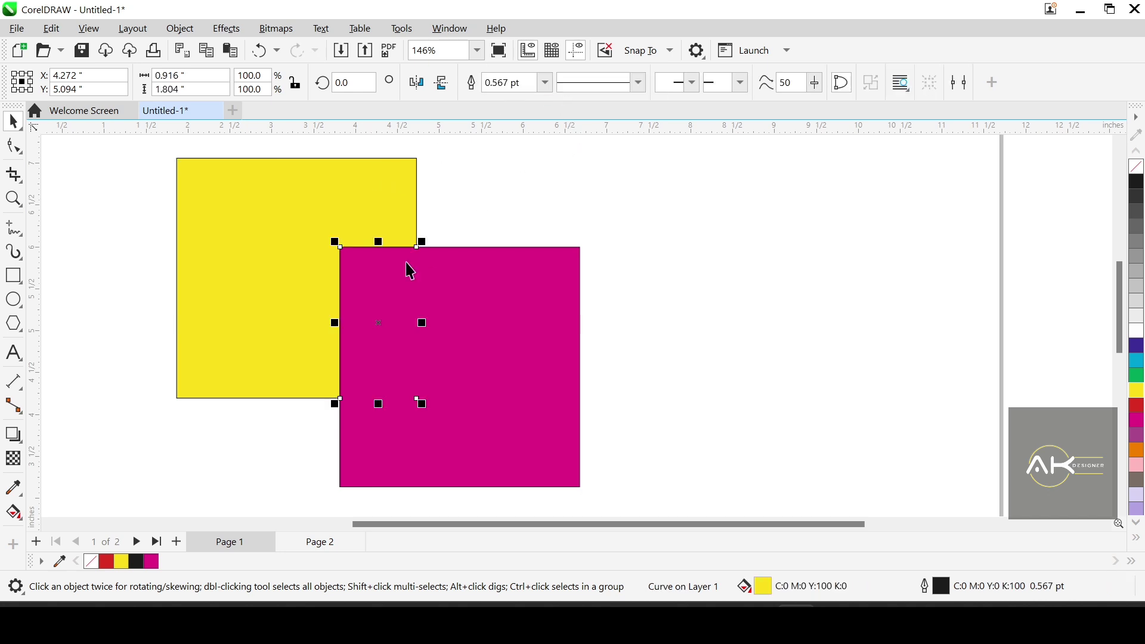
drag(387, 323, 765, 322)
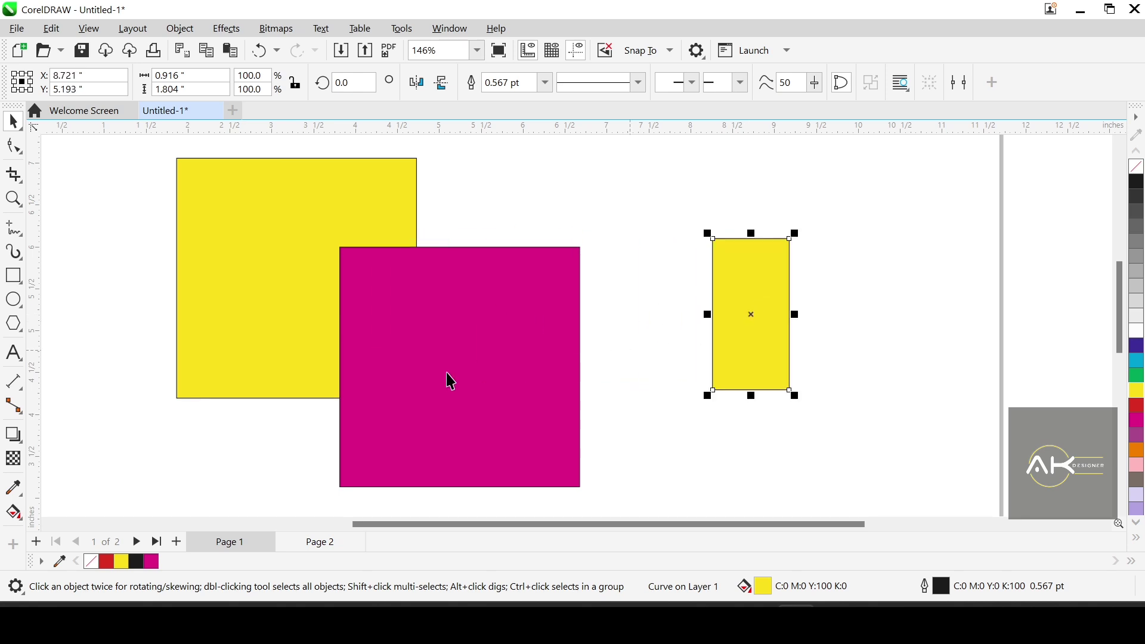
drag(285, 273, 203, 273)
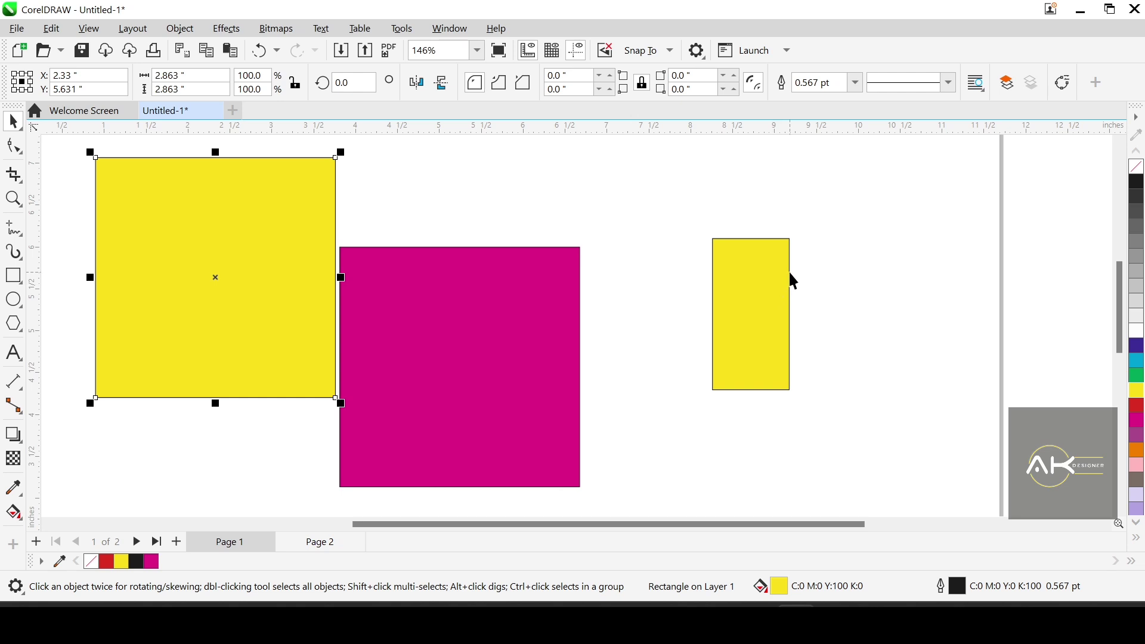
Undo the moves of the yellow square and the intersection piece, and clear the selection.
key(ctrl+z)
key(ctrl+z)
click(654, 321)
Draw a circle about 2.1 inches in diameter in the empty area beside the magenta square.
scroll(56, 321, down, 3)
scroll(467, 281, up, 2)
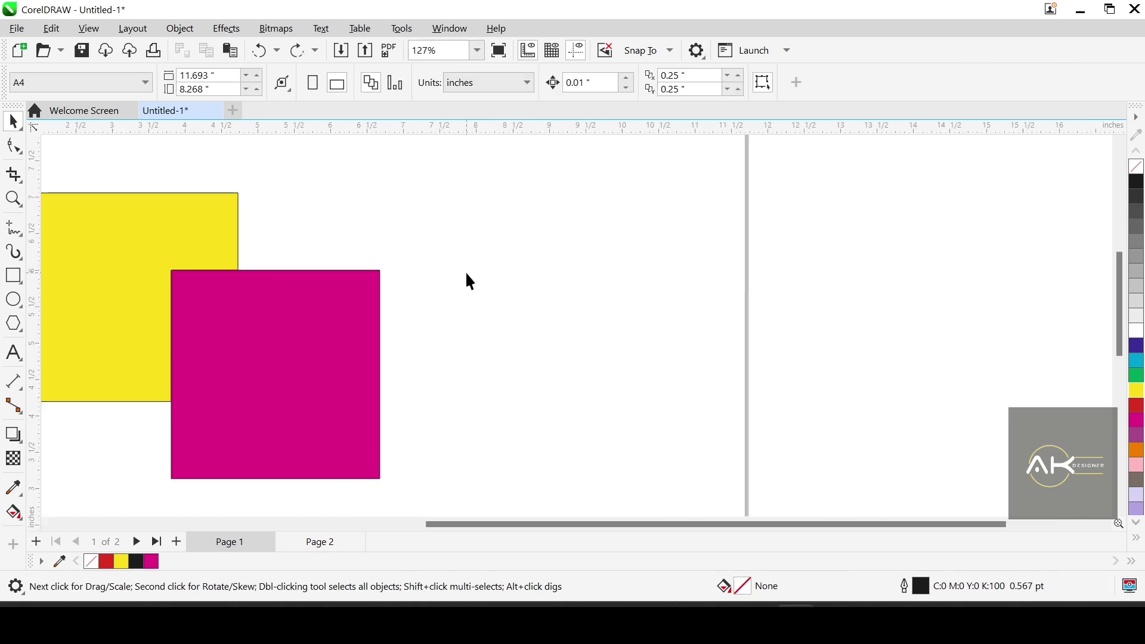
click(13, 299)
drag(485, 243, 638, 396)
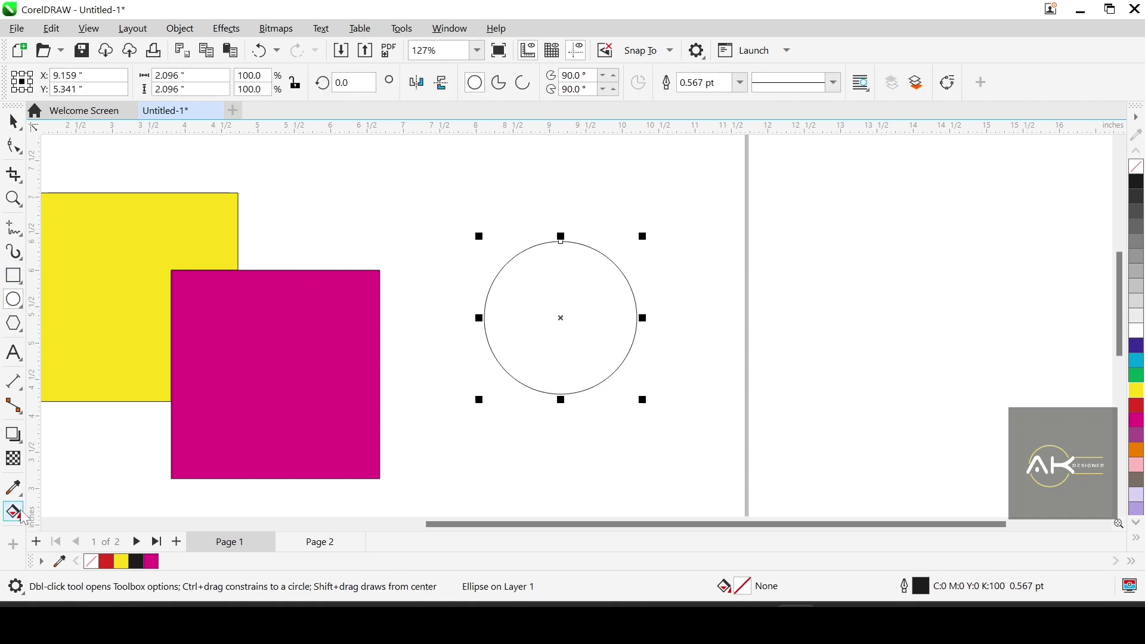
click(18, 514)
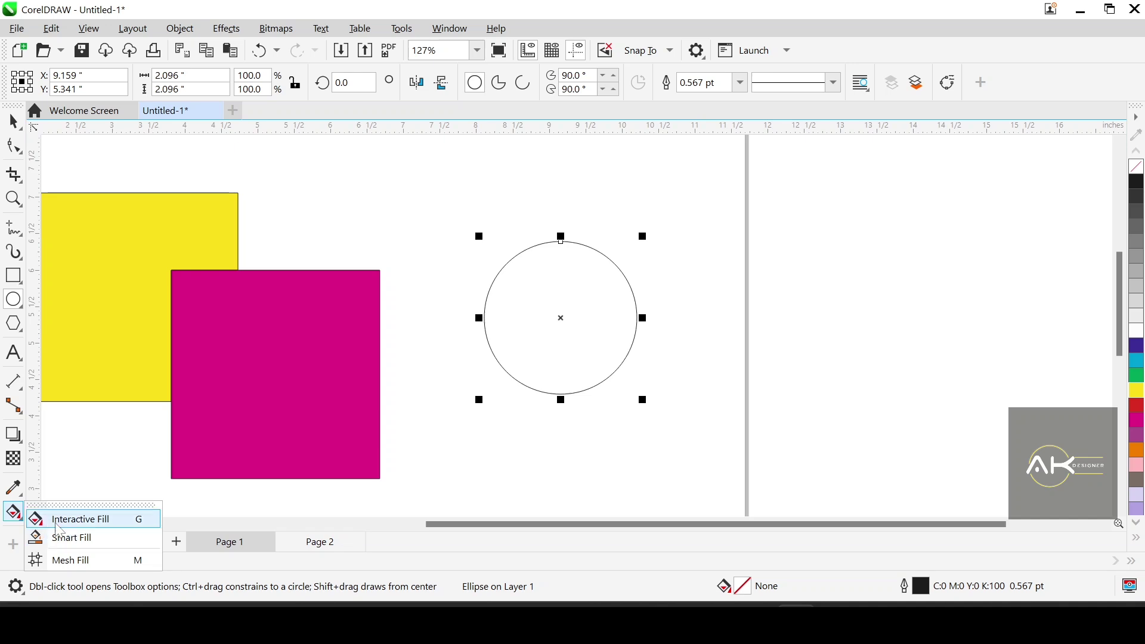
click(19, 518)
click(14, 512)
Duplicate the circle so that the two circles overlap horizontally, and create the intersection of both.
key(space)
drag(560, 317, 584, 326)
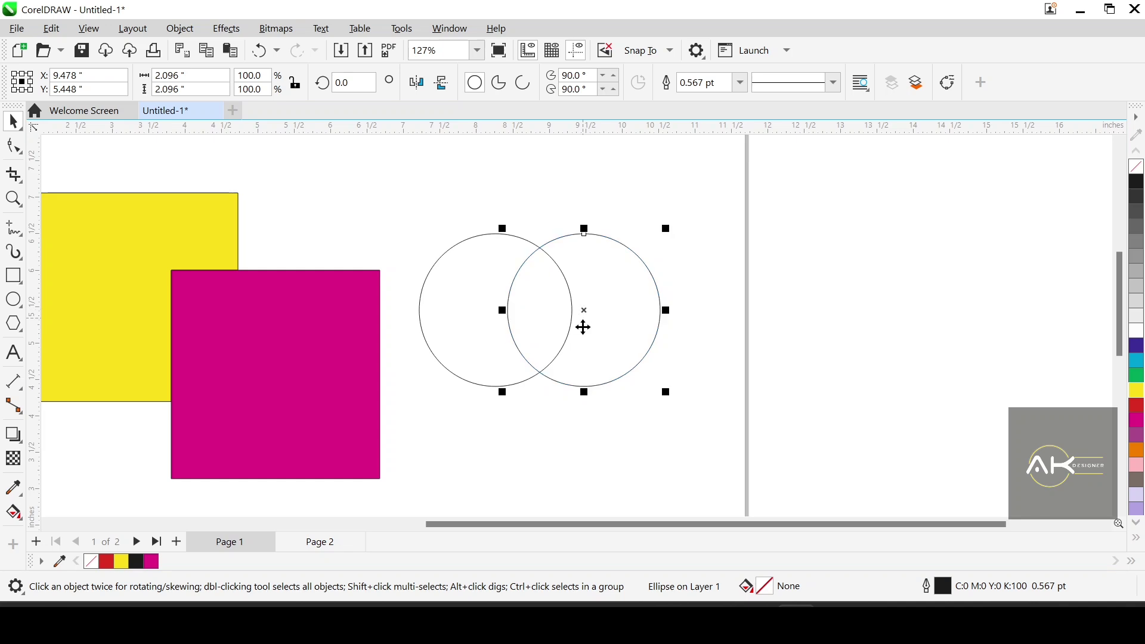
shift+click(449, 322)
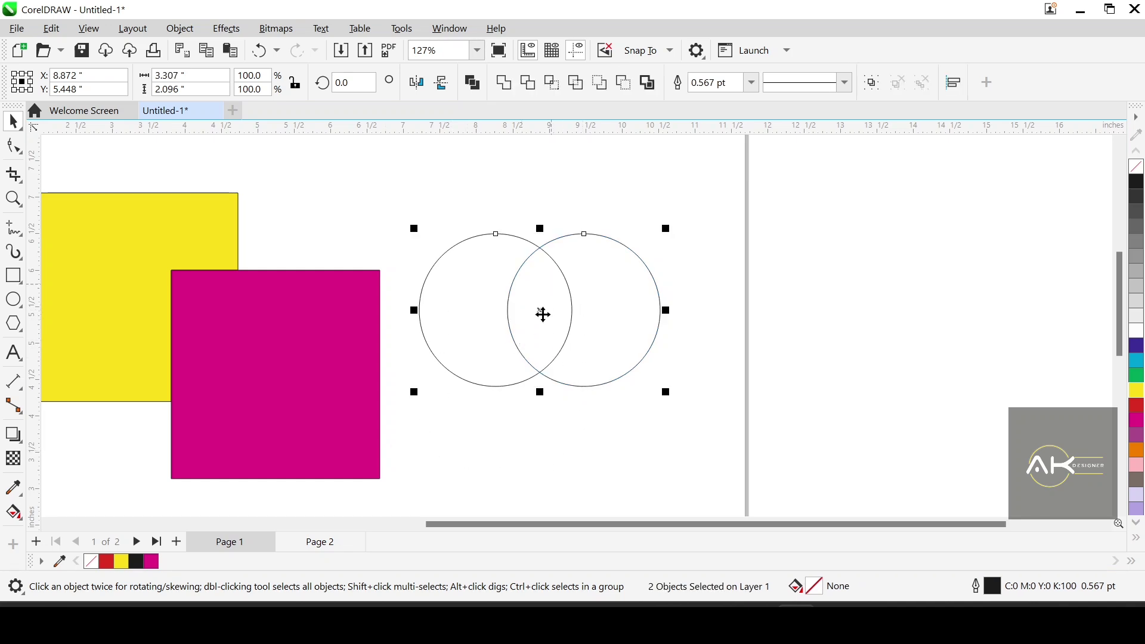
scroll(534, 315, up, 1)
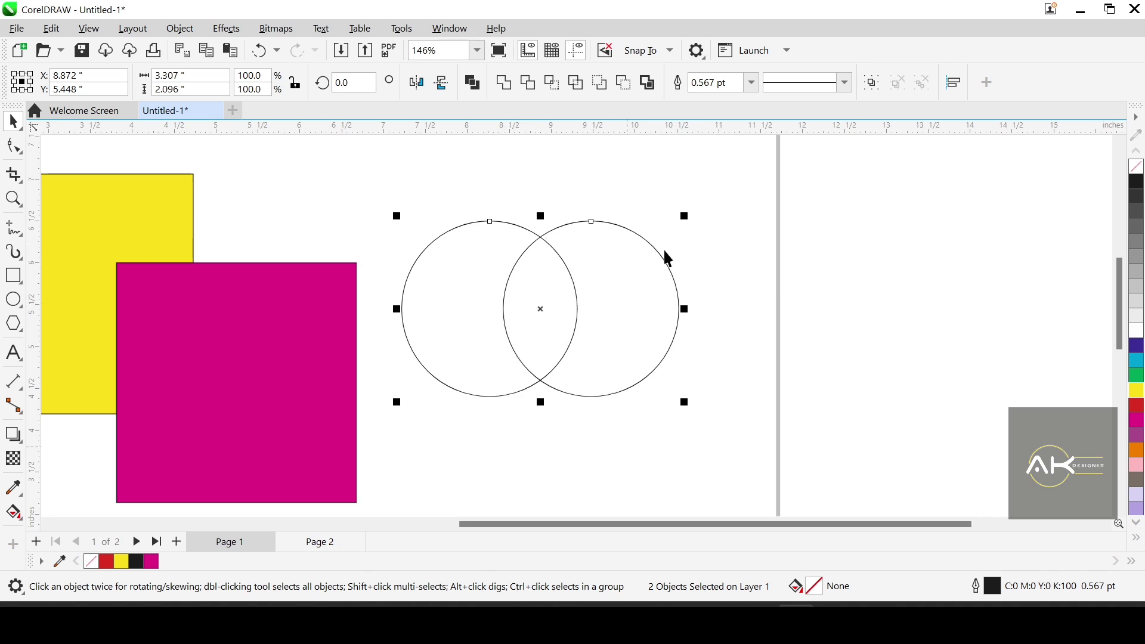
click(556, 85)
Pull the two circles and their lens-shaped intersection apart, and fill the lens shape with yellow.
click(563, 442)
drag(582, 337, 745, 395)
drag(434, 306, 307, 245)
drag(513, 322, 508, 397)
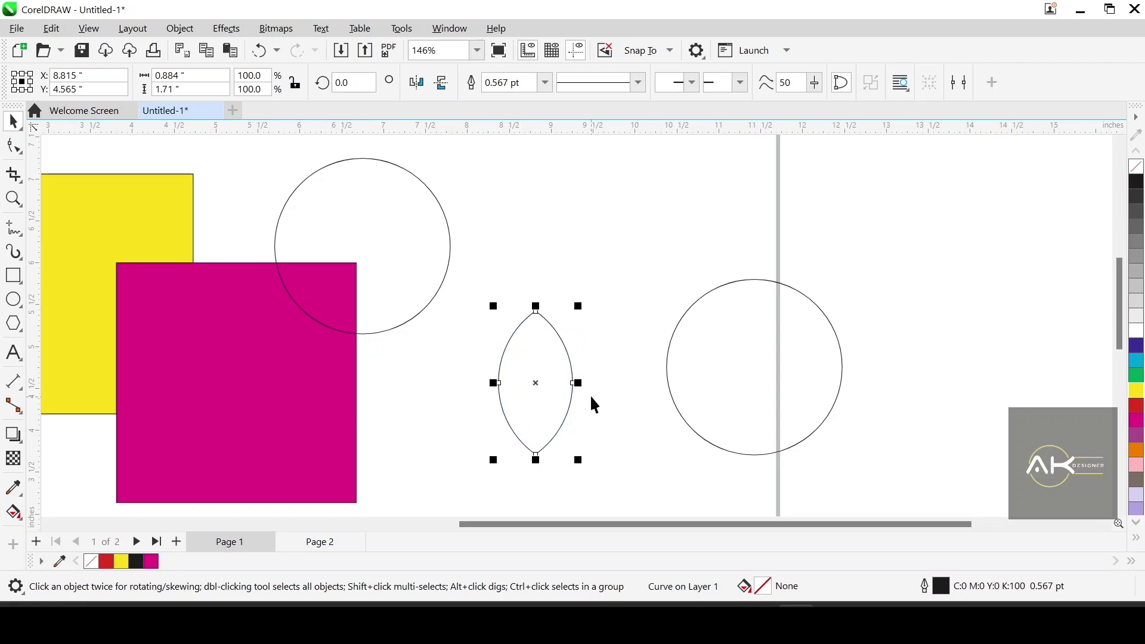
click(1136, 390)
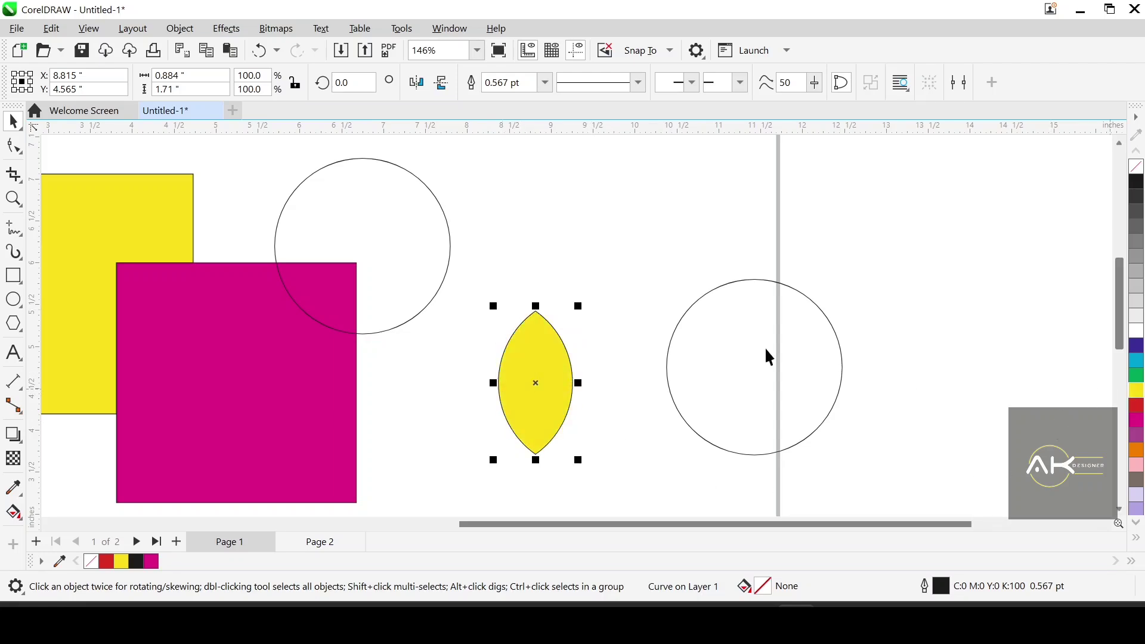
Delete the two unfilled circles, keeping only the yellow lens shape.
scroll(620, 393, down, 1)
scroll(650, 387, down, 1)
click(718, 366)
key(Delete)
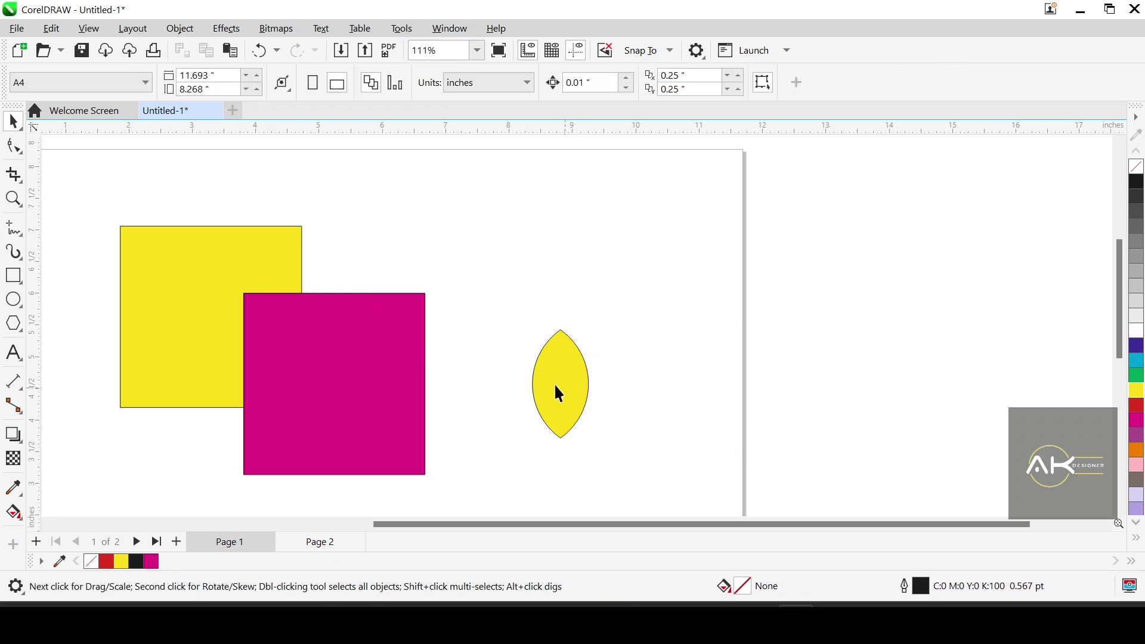
Move the yellow lens shape to the page's upper-left corner, beside the yellow square.
scroll(590, 395, down, 1)
drag(574, 376, 119, 280)
scroll(577, 317, up, 2)
scroll(625, 387, down, 1)
scroll(133, 379, up, 1)
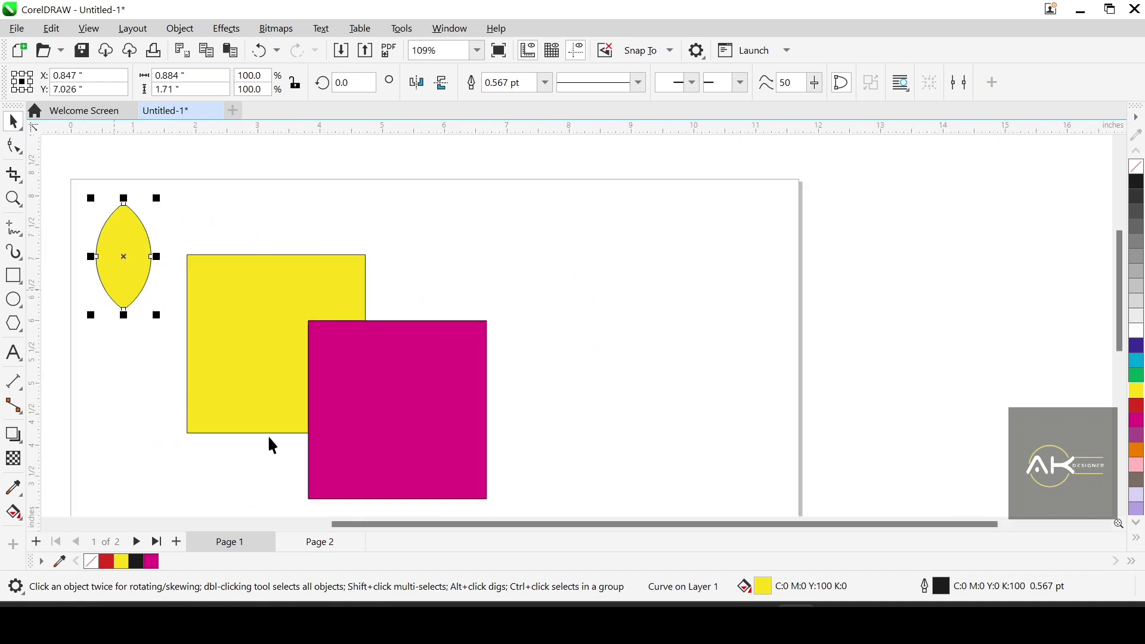
Select both squares together with the intersection piece beneath the magenta square, and apply Simplify to them.
scroll(448, 332, down, 1)
scroll(261, 276, up, 2)
click(261, 276)
shift+click(405, 395)
key(Escape)
drag(463, 234, 303, 342)
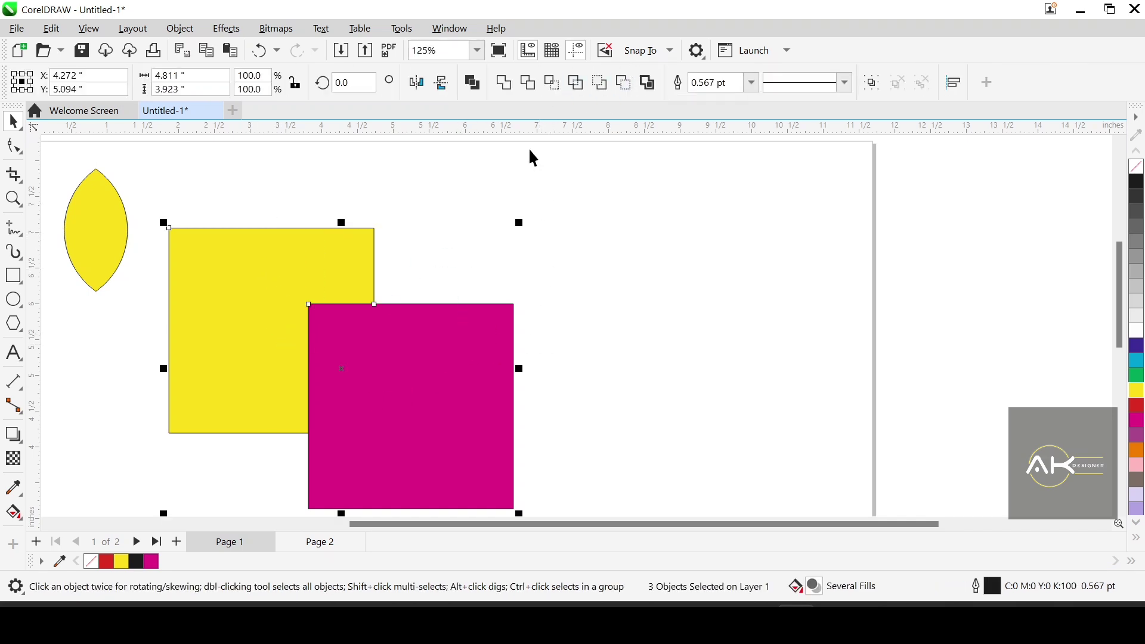
click(578, 86)
Move the magenta square and the intersection piece aside to inspect the cut, and undo these moves and the Simplify.
click(552, 315)
drag(397, 350, 472, 330)
drag(334, 353, 388, 323)
key(ctrl+z)
key(ctrl+z)
key(ctrl+z)
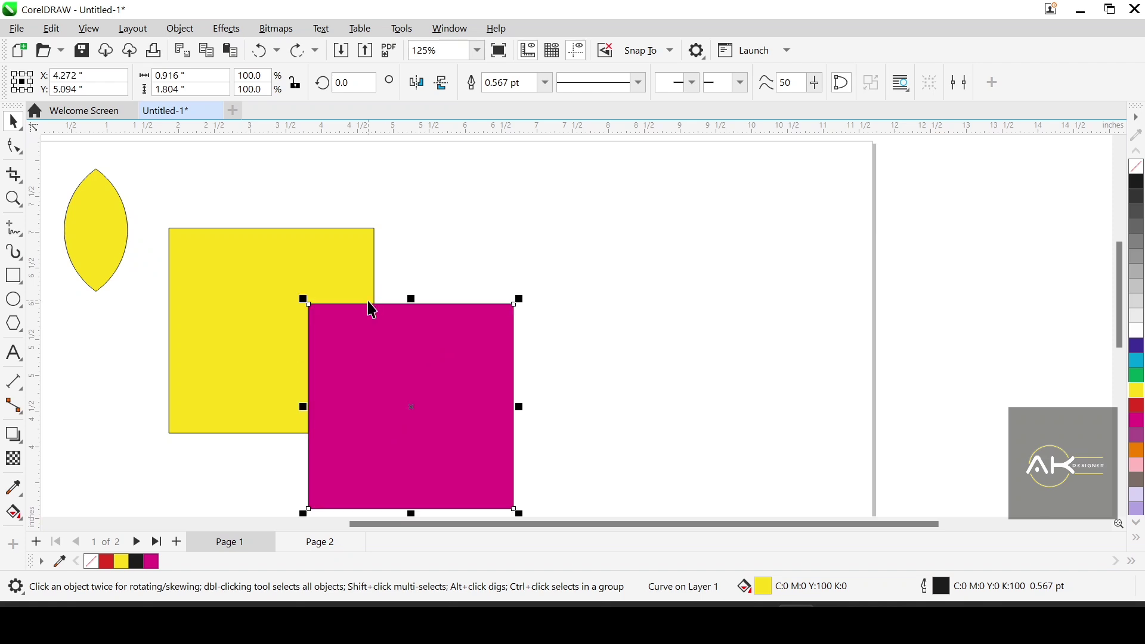
Test-move the magenta square away from the yellow one, and undo that move and the earlier moves of the lens shape.
drag(372, 345, 621, 312)
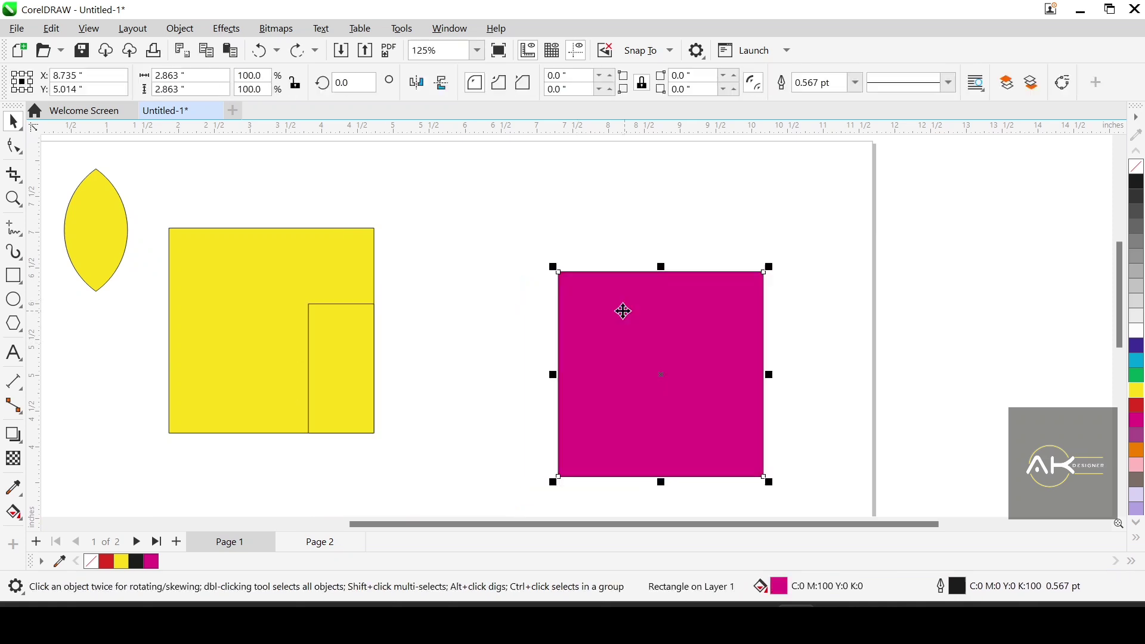
key(ctrl+z)
key(ctrl+z)
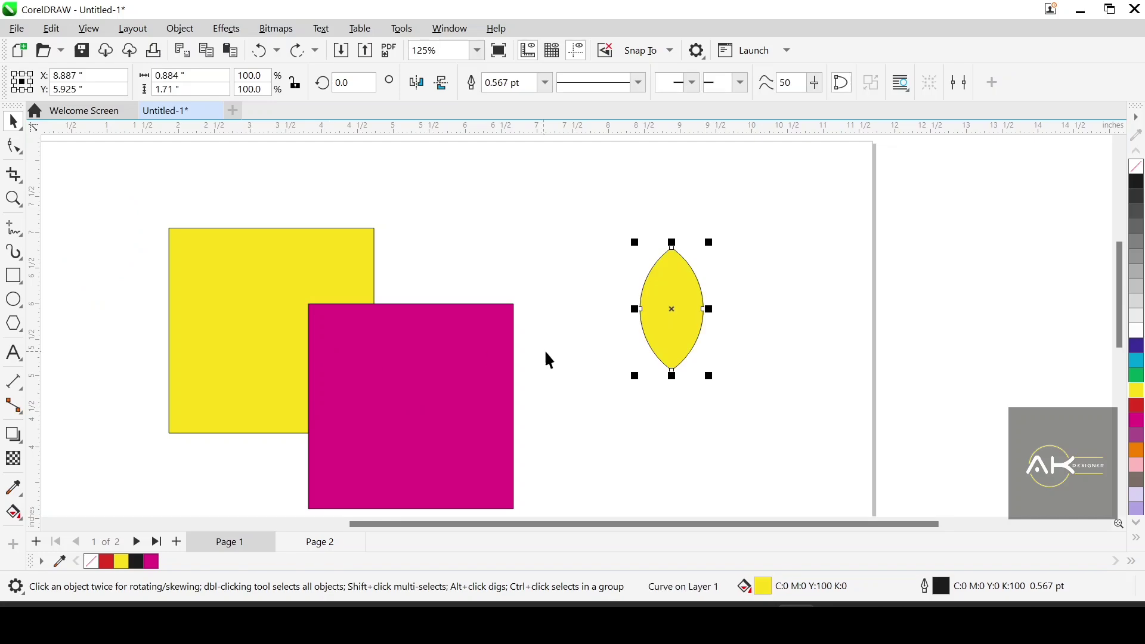
key(ctrl+z)
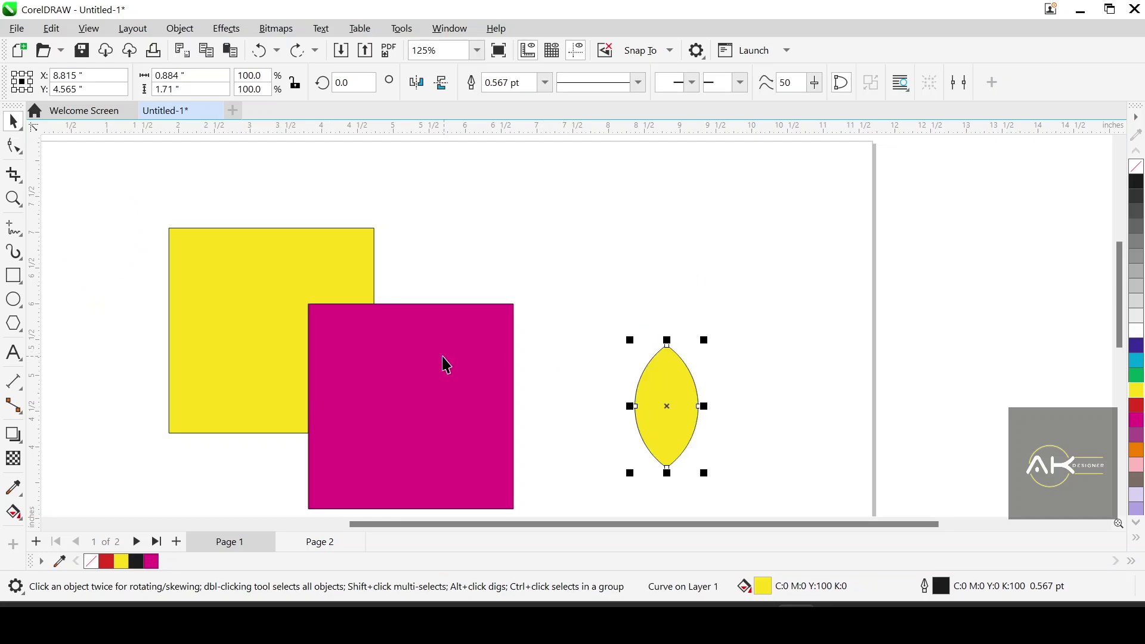
key(ctrl+z)
Pull the leftover yellow intersection piece out from between the separated squares and delete it.
drag(349, 357, 374, 382)
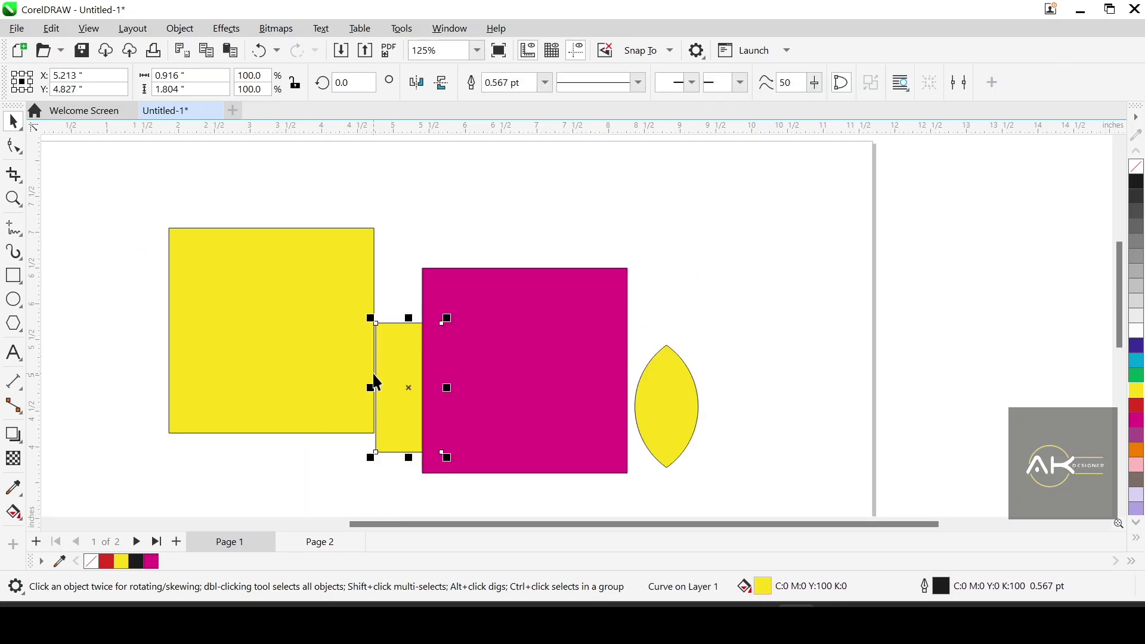
key(Delete)
Move the lens shape to the page's upper-left corner and place the magenta square over the yellow square's lower-right corner.
drag(659, 419, 93, 217)
drag(542, 360, 396, 395)
Select both overlapping squares, apply Simplify, and move the magenta square away from the cut yellow shape.
shift+click(306, 258)
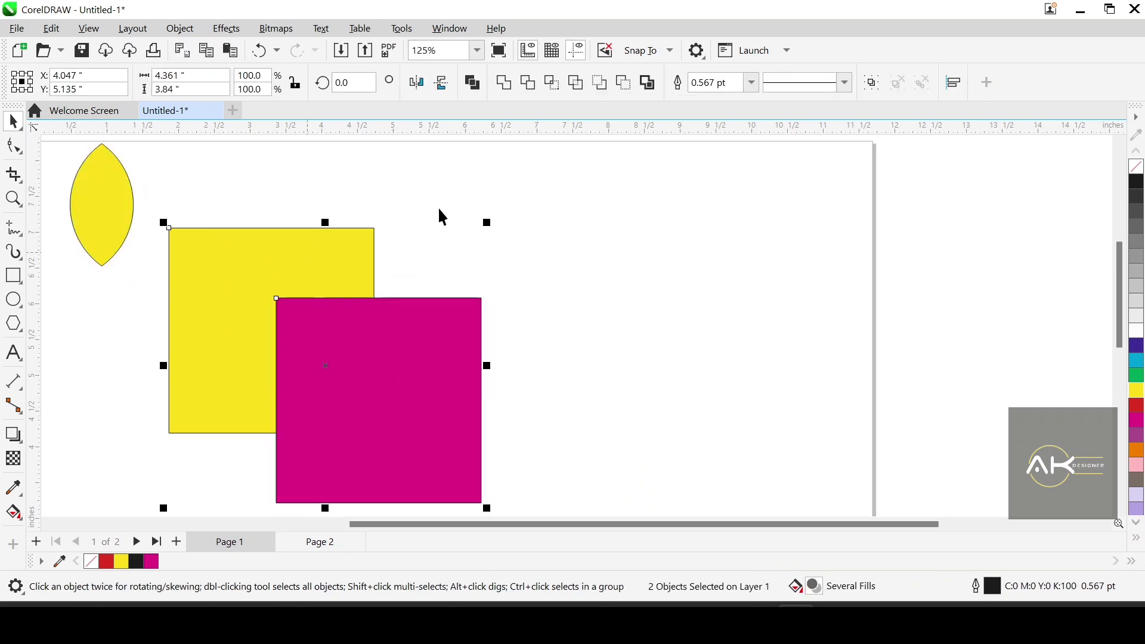
click(576, 84)
click(455, 309)
drag(455, 309, 524, 305)
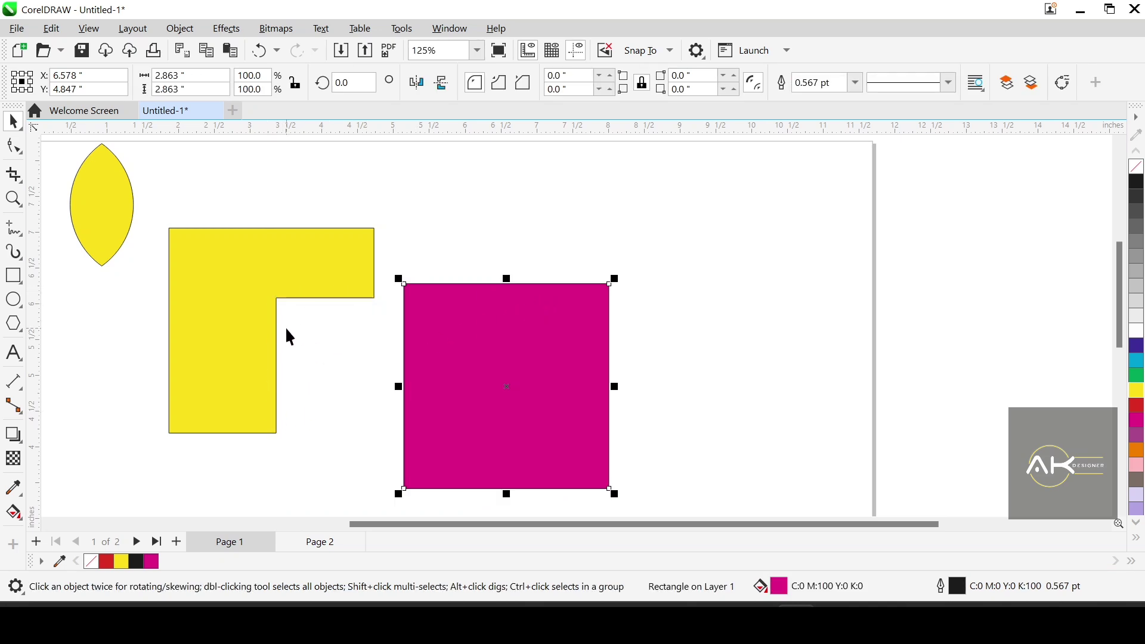
Undo the Simplify cut and place the magenta square back over the yellow square's lower-right corner.
key(ctrl+z)
shift+click(342, 295)
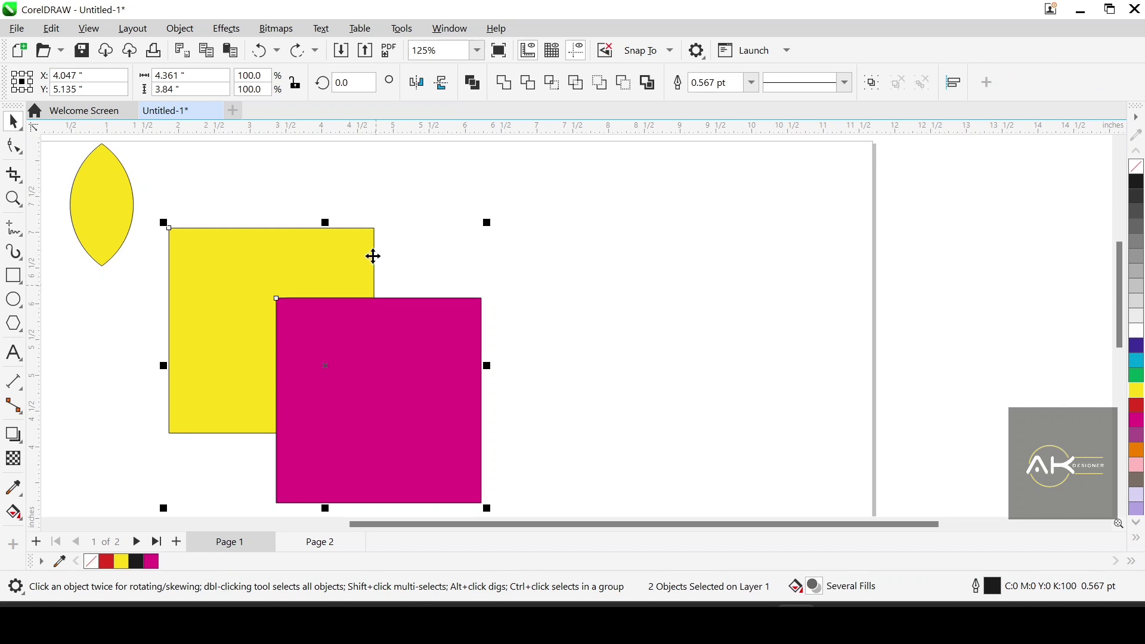
scroll(370, 181, down, 1)
scroll(332, 322, up, 1)
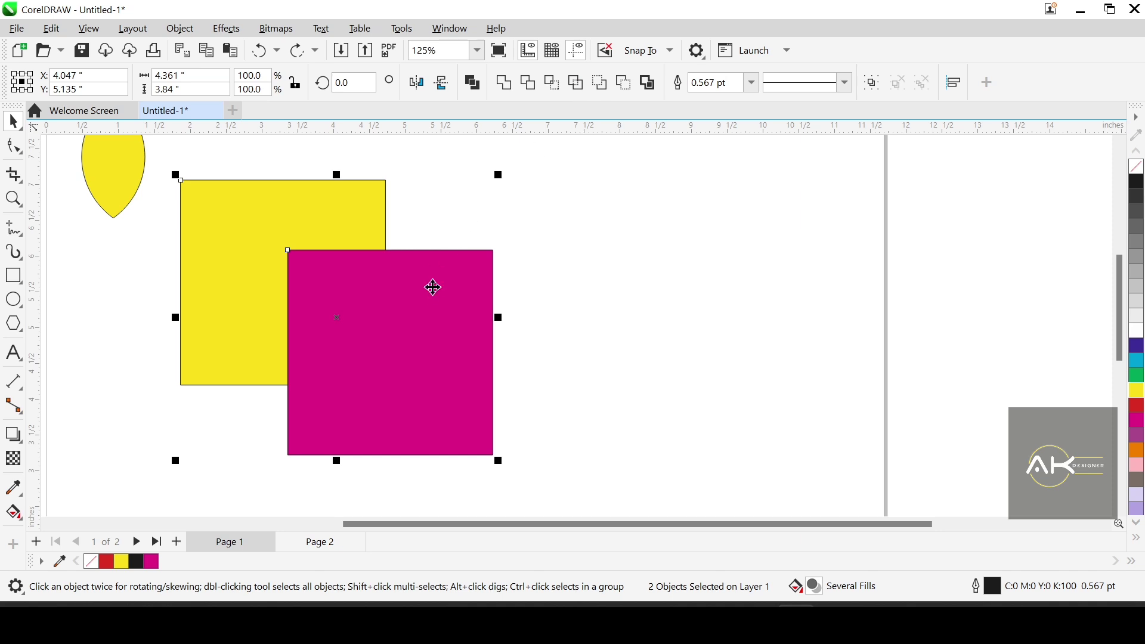
key(ctrl+z)
drag(558, 333, 453, 357)
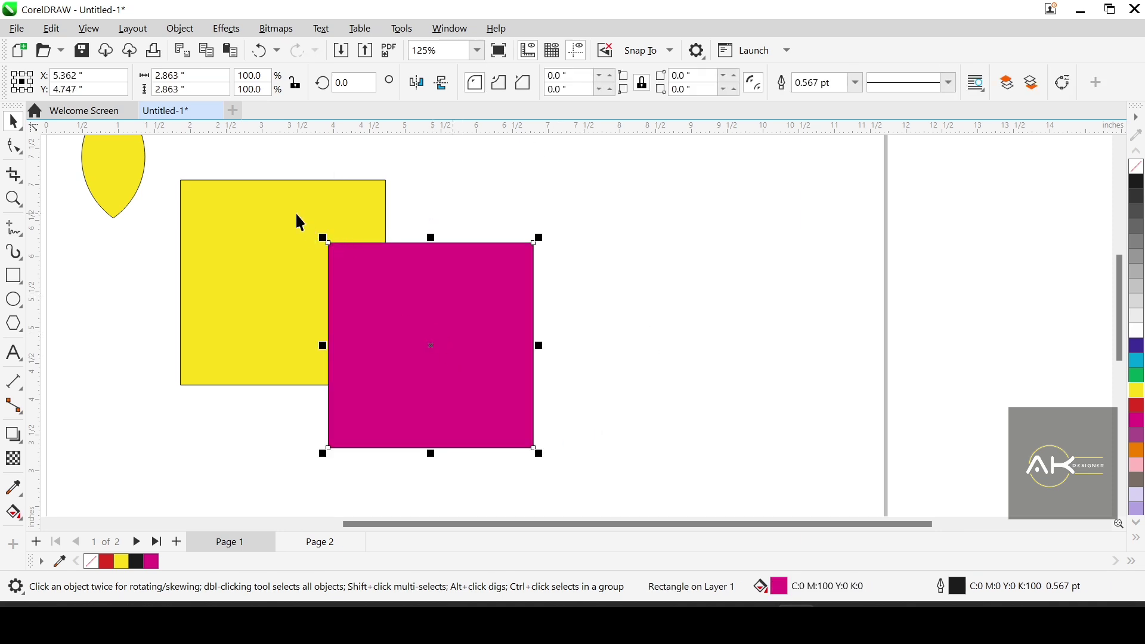
Duplicate the yellow square horizontally to the right side of the magenta square and send the copy to the back.
drag(304, 222, 609, 223)
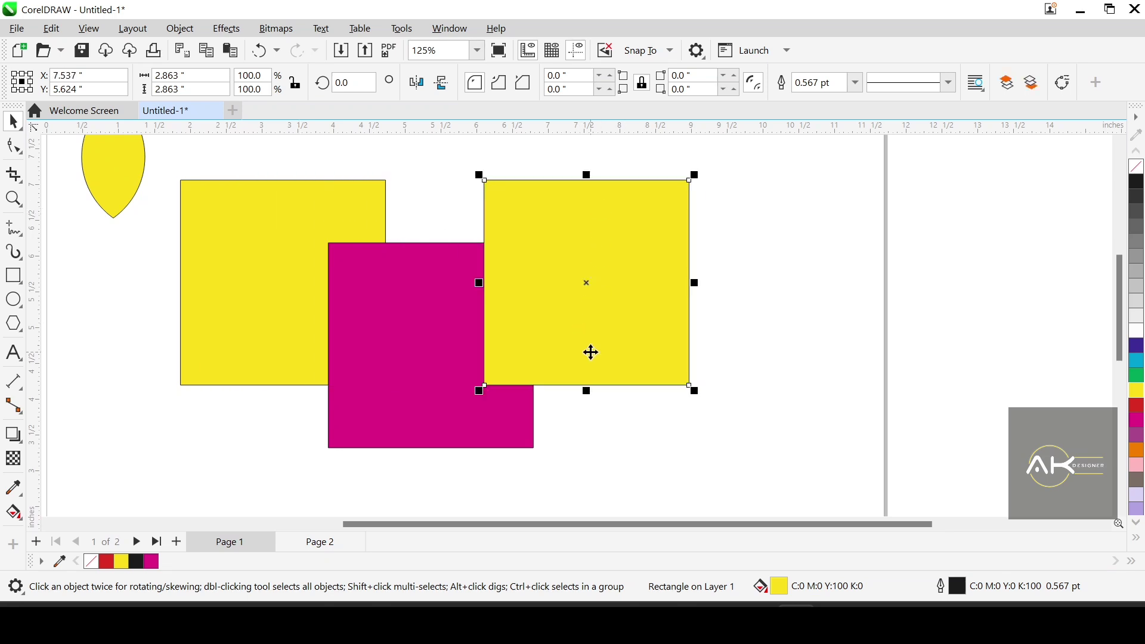
key(shift+Page_Down)
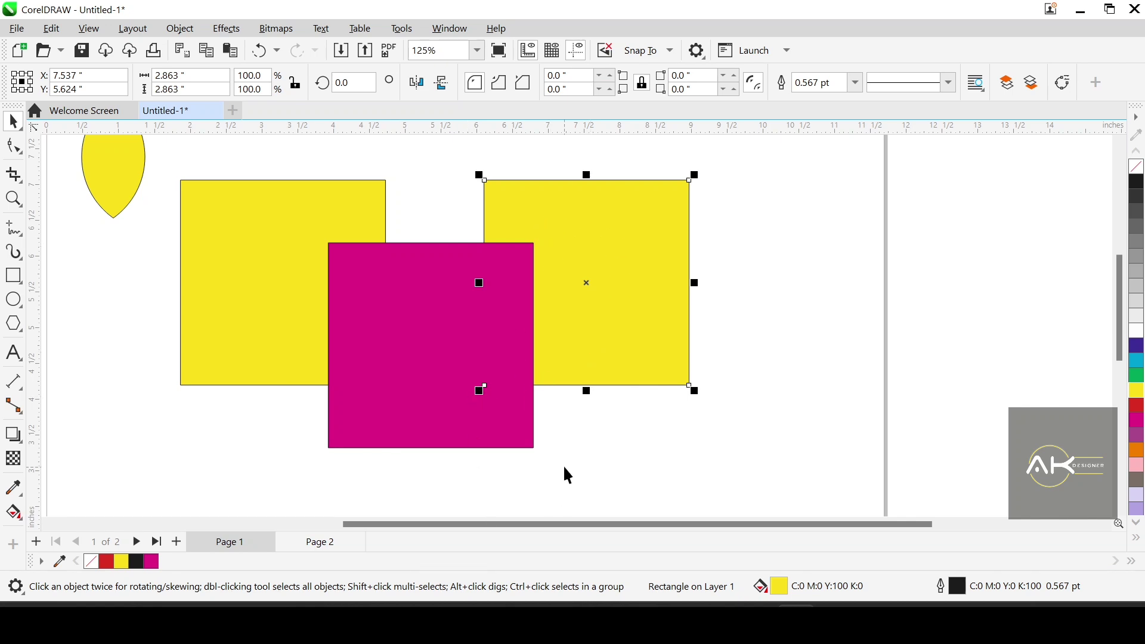
Try Trim on all three selected squares, test-move the magenta and cut yellow shapes slightly, and undo the moves and the trim.
drag(280, 435, 583, 313)
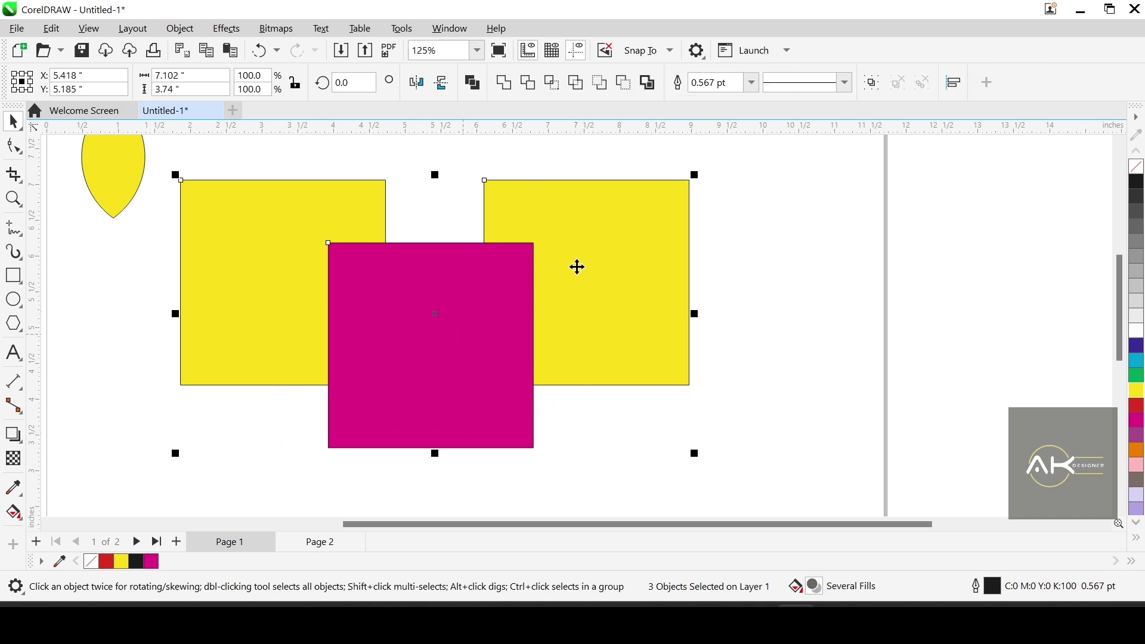
click(530, 83)
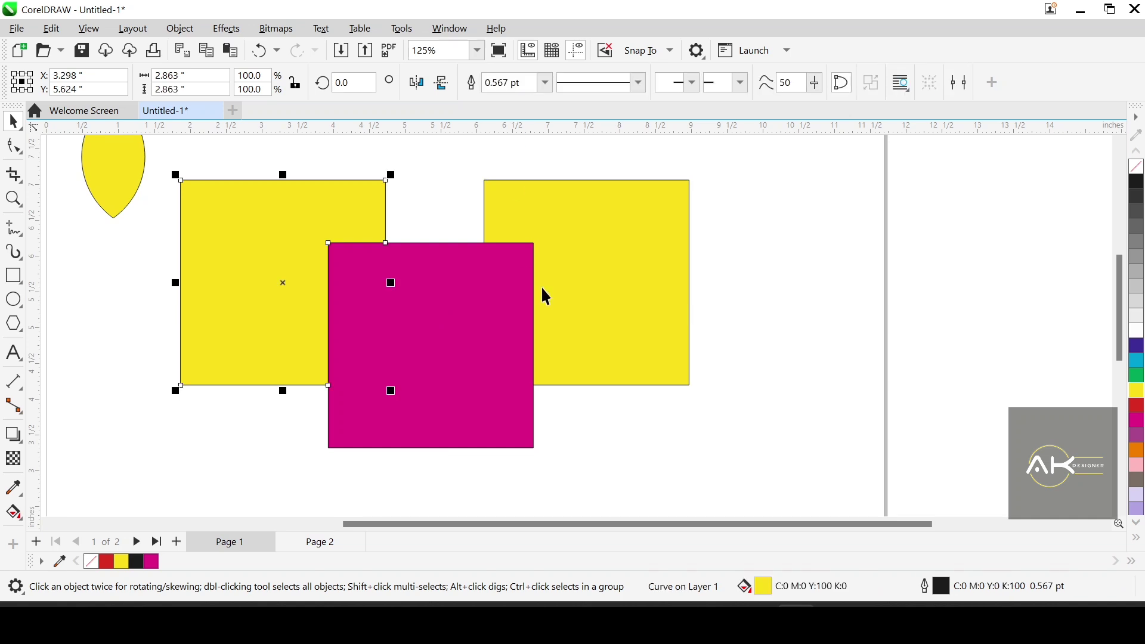
drag(432, 340, 450, 344)
mouse_move(290, 265)
mouse_down()
mouse_move(259, 230)
mouse_move(295, 287)
mouse_up()
key(ctrl+z)
key(ctrl+z)
key(ctrl+z)
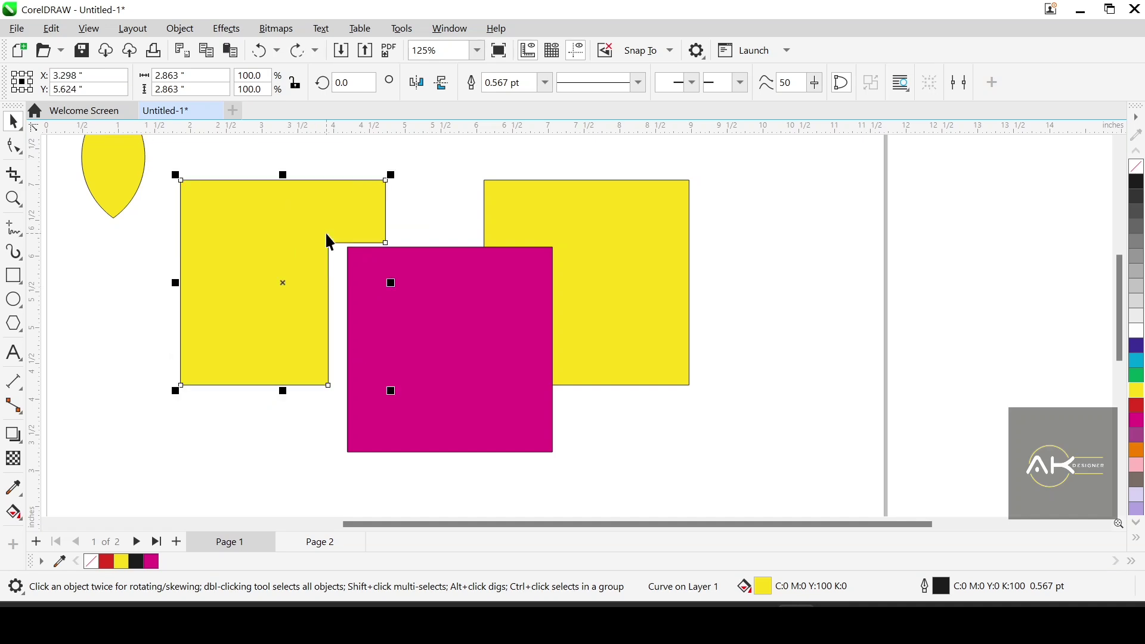
key(ctrl+z)
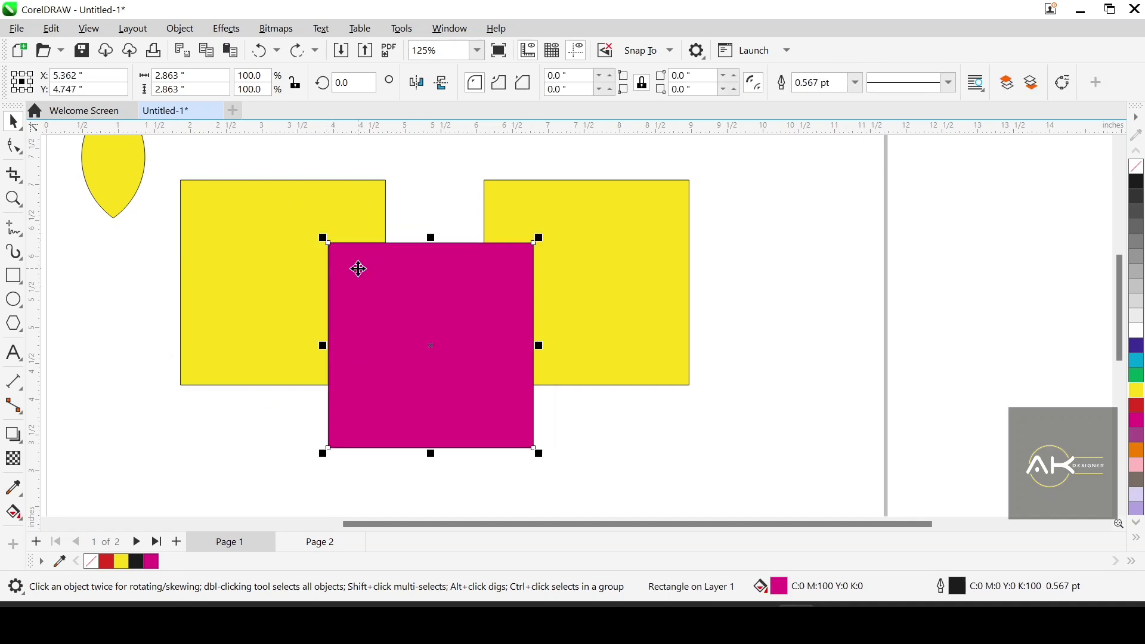
Select all three squares, apply Simplify, and move the magenta square off to the right of both yellow shapes.
key(ctrl+a)
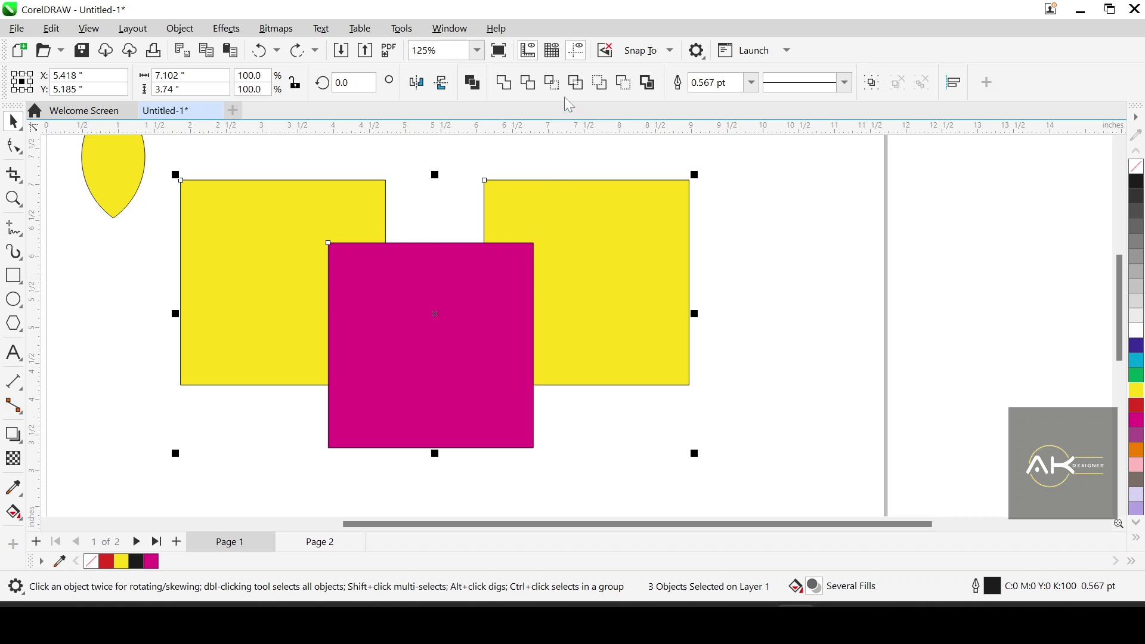
click(583, 79)
click(491, 404)
drag(491, 404, 944, 365)
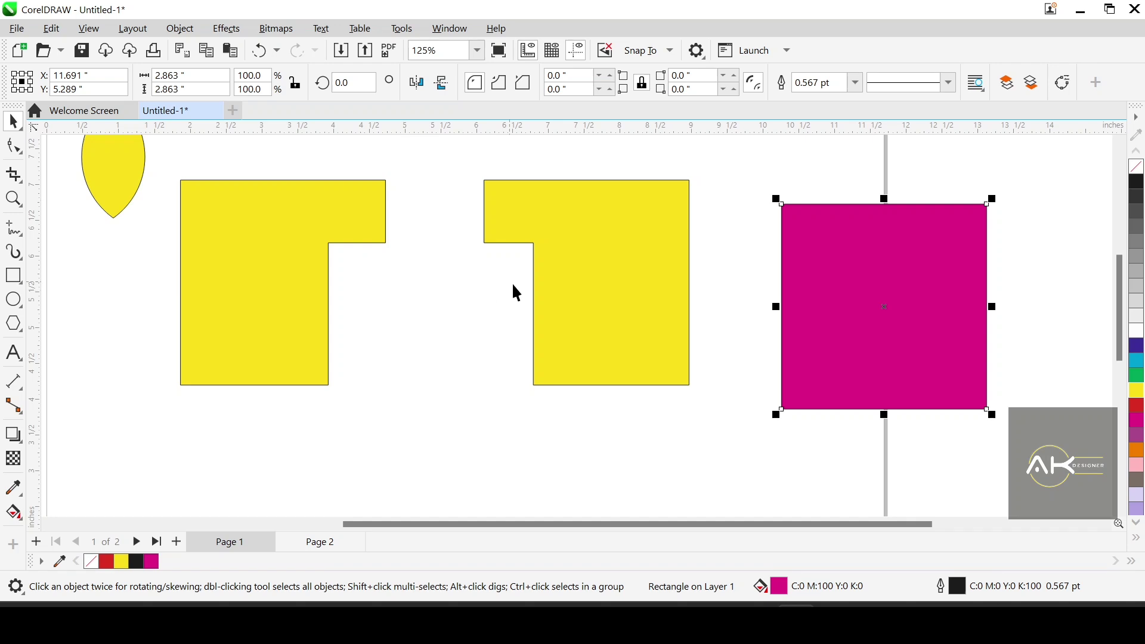
Undo the magenta square's move and the Simplify, and delete the duplicate yellow square.
key(ctrl+z)
key(ctrl+z)
click(638, 271)
drag(637, 271, 741, 266)
key(Delete)
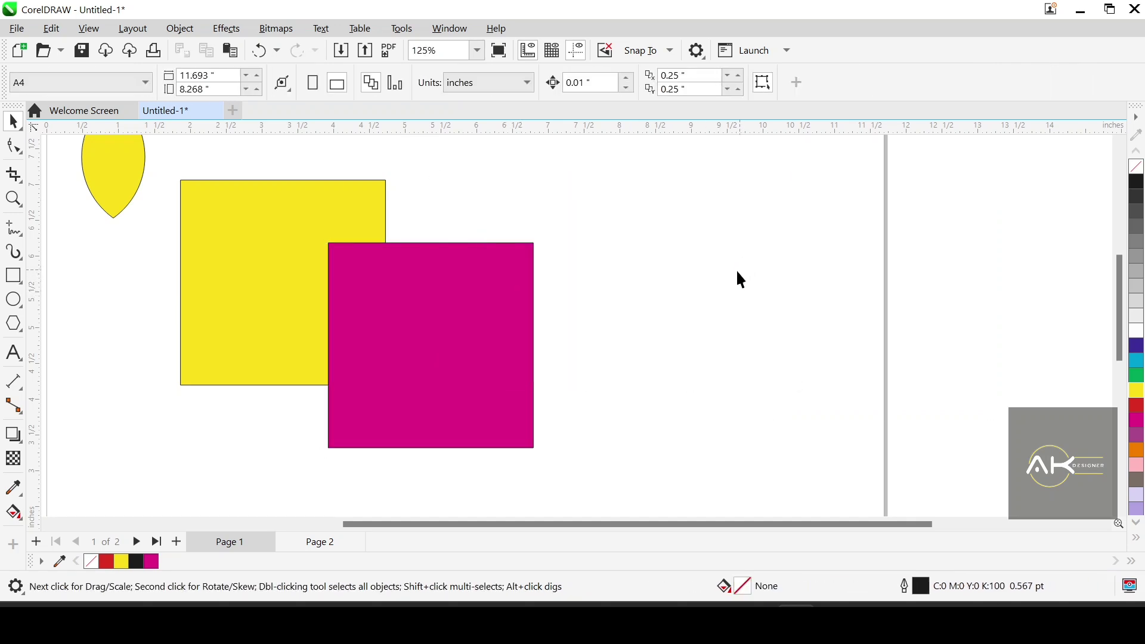
Try Front Minus Back on the overlapping magenta and yellow squares, undo it, and clear the selection.
click(425, 242)
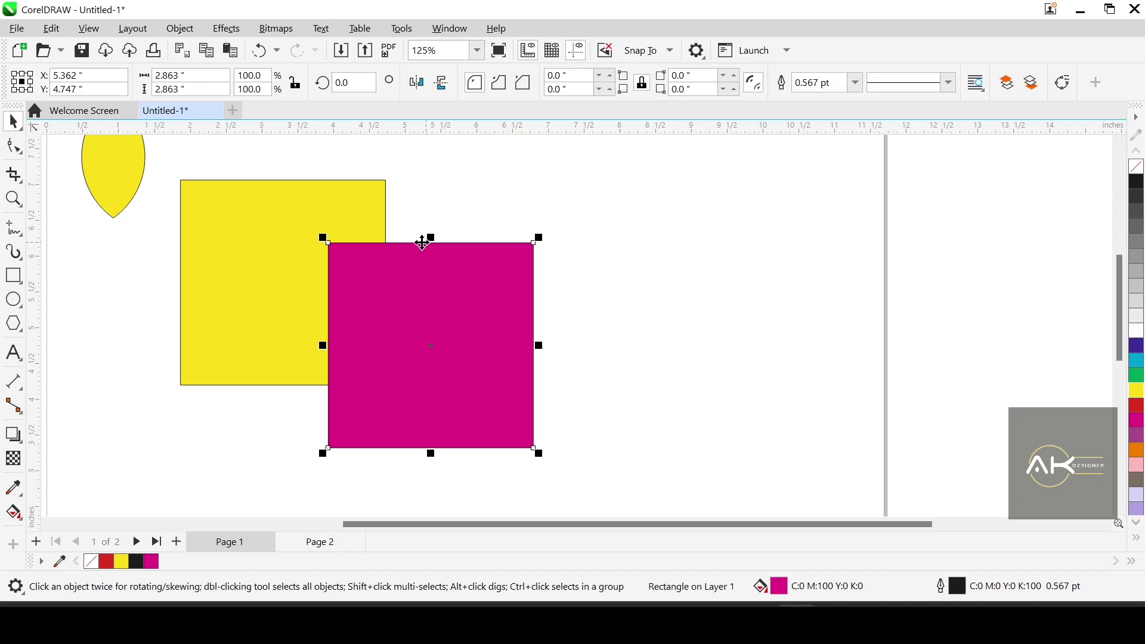
shift+click(299, 212)
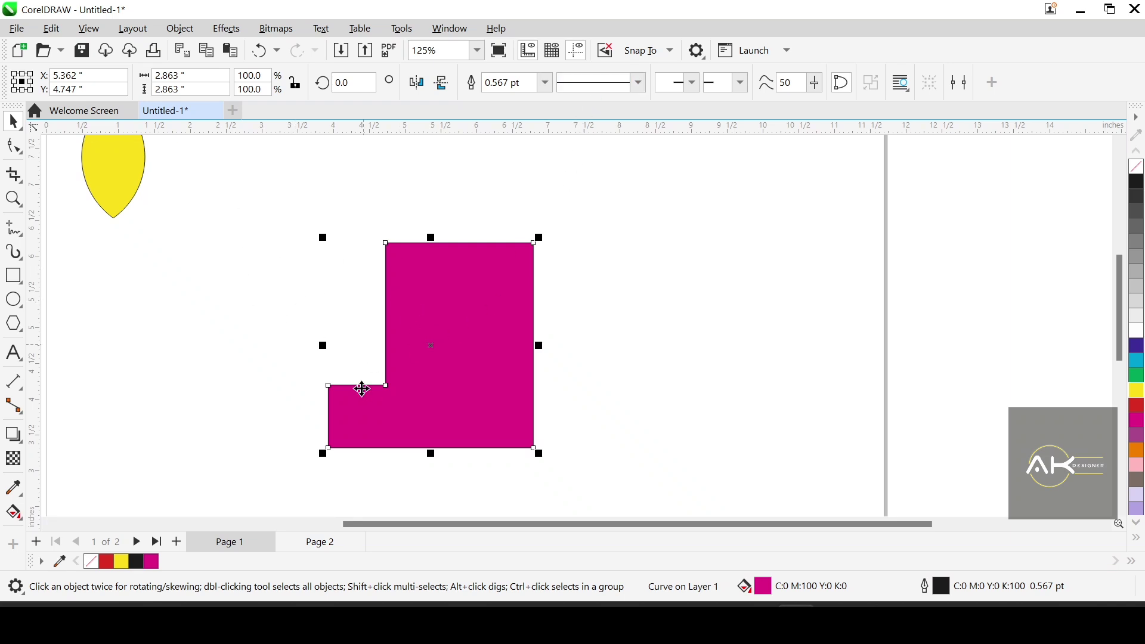
key(ctrl+z)
click(580, 391)
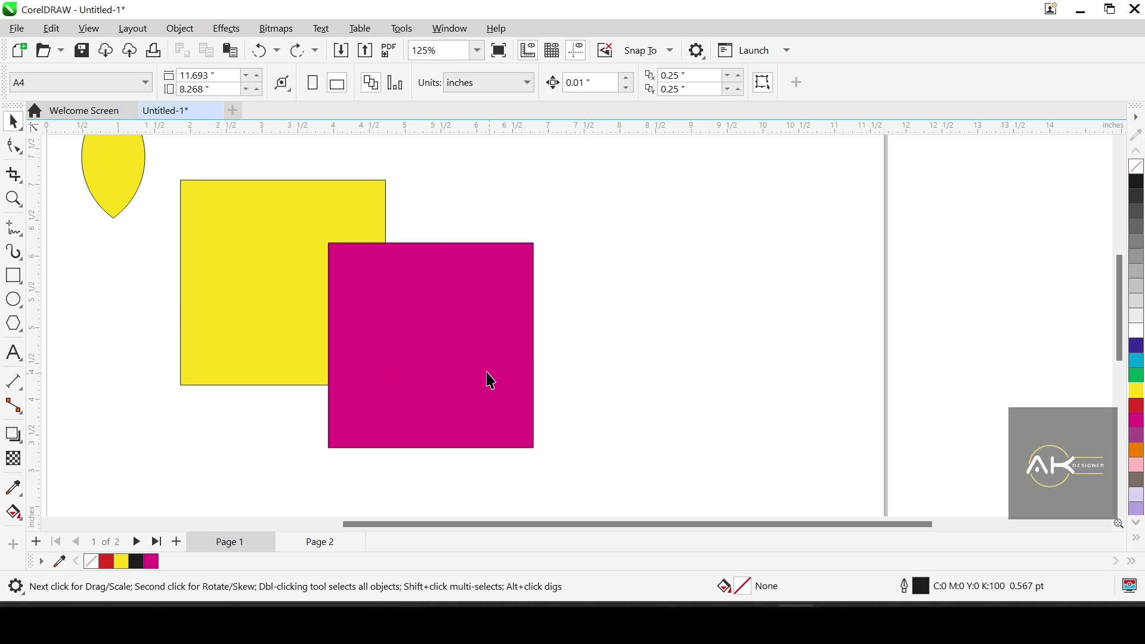
Select both squares again and try Front Minus Back and Back Minus Front in turn, undoing each result.
drag(475, 299, 478, 297)
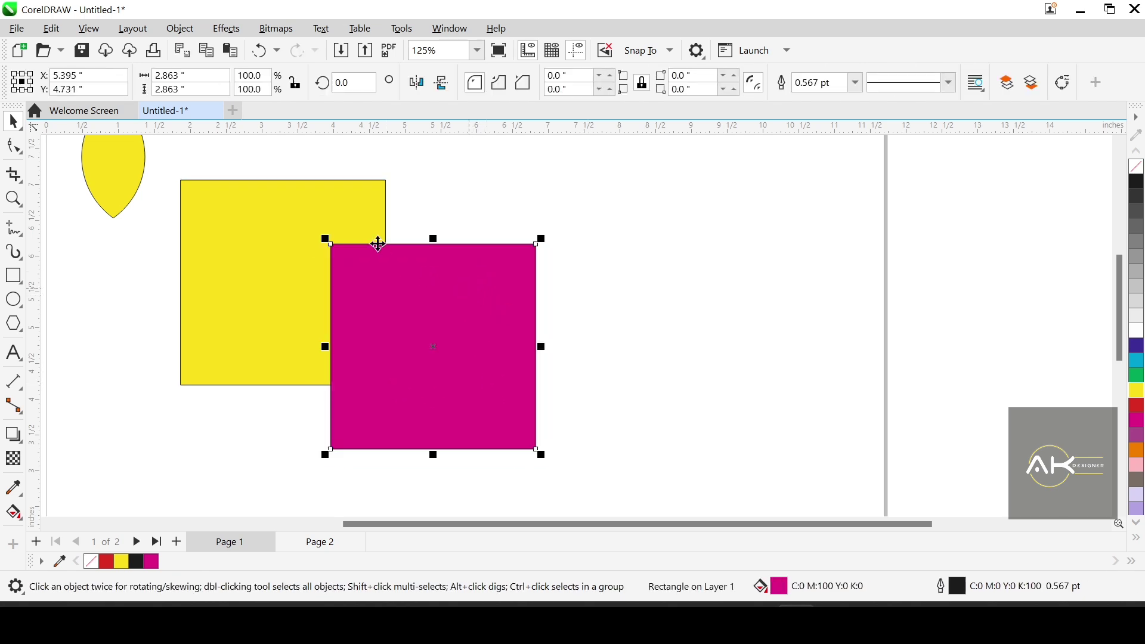
shift+click(303, 243)
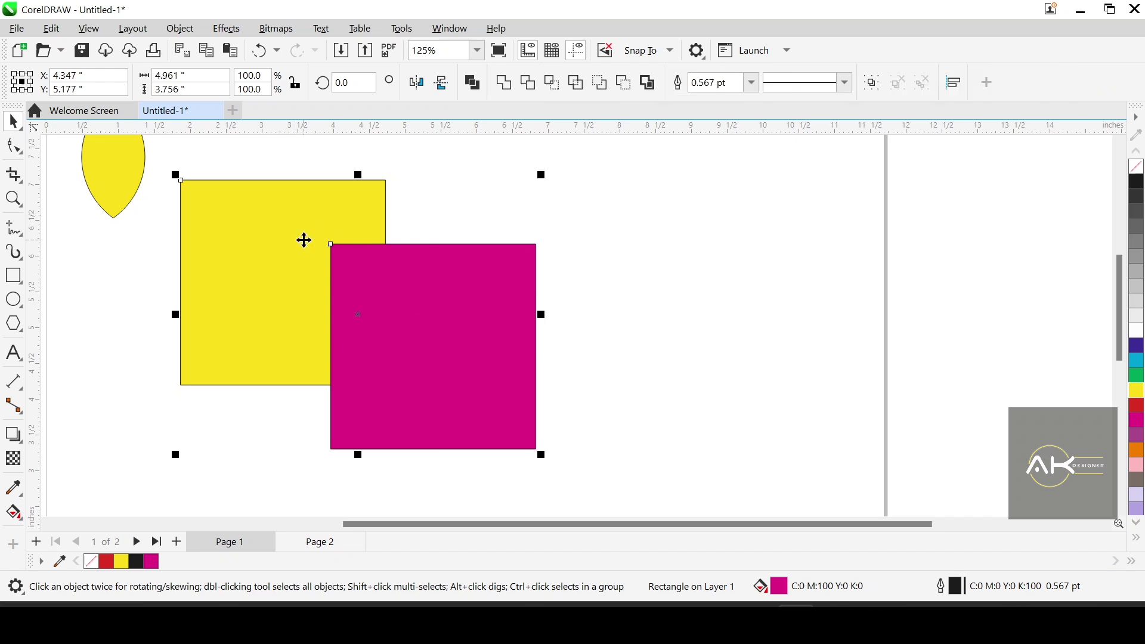
click(599, 86)
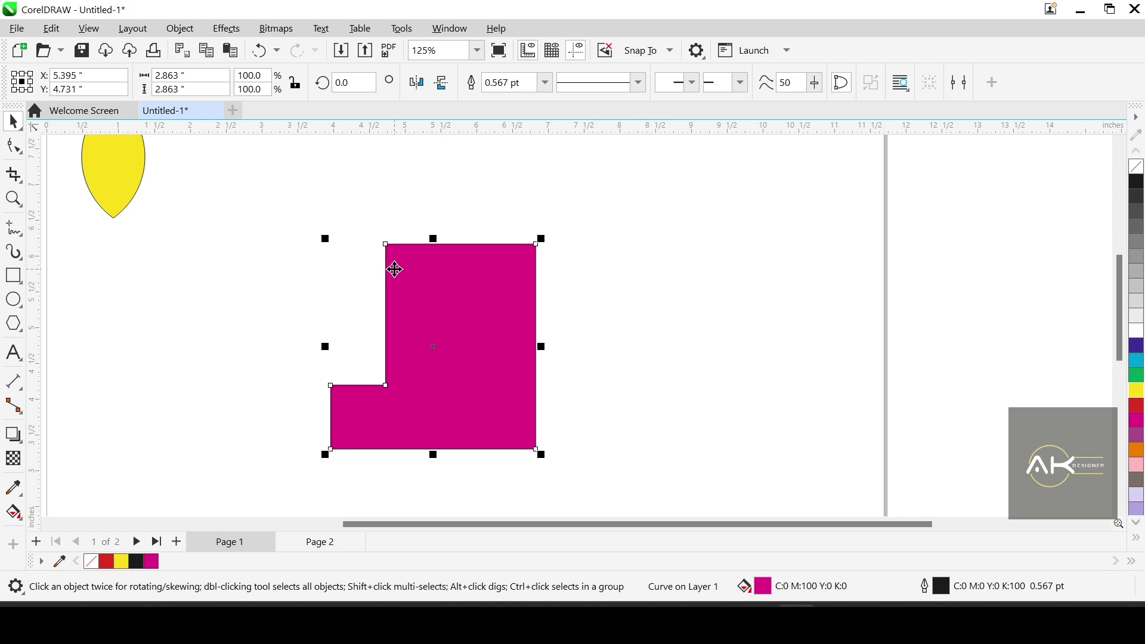
key(ctrl+z)
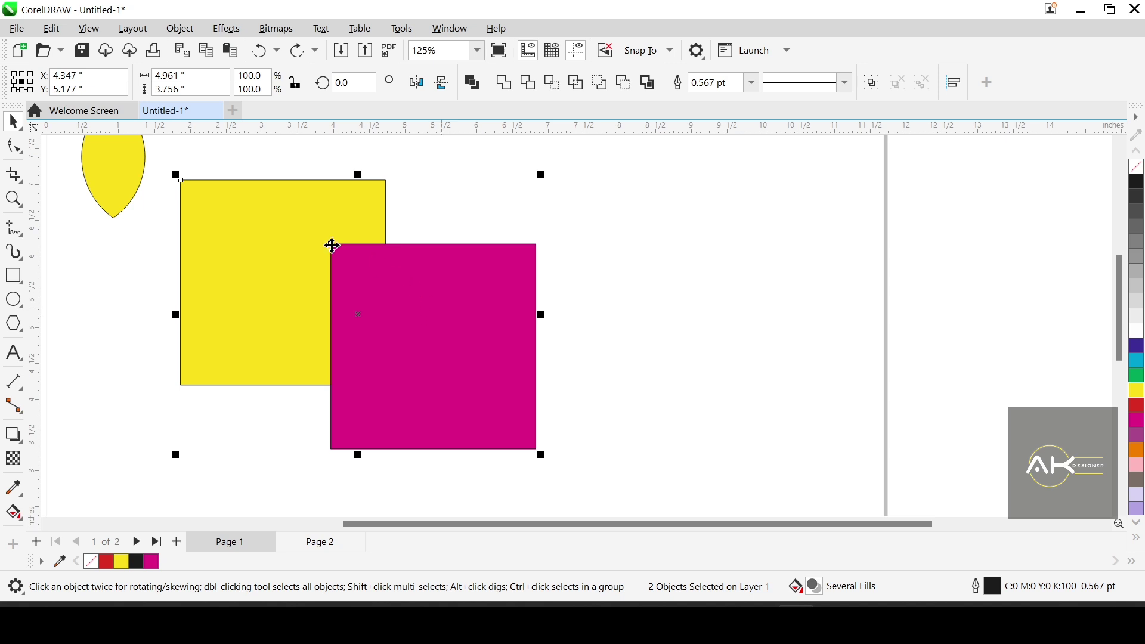
click(624, 83)
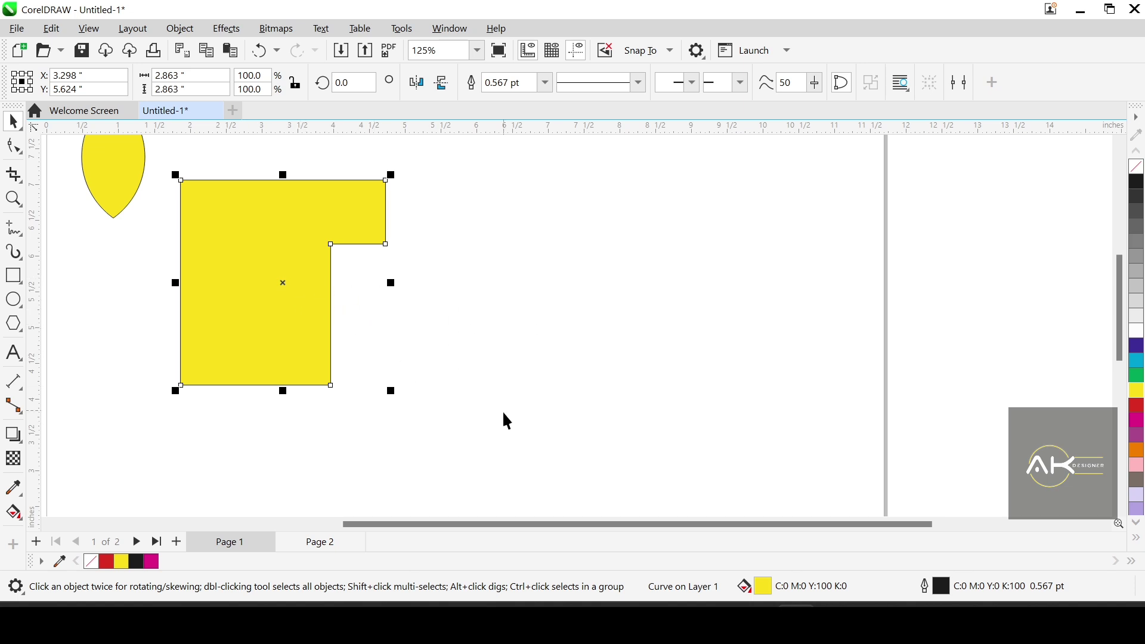
key(ctrl+z)
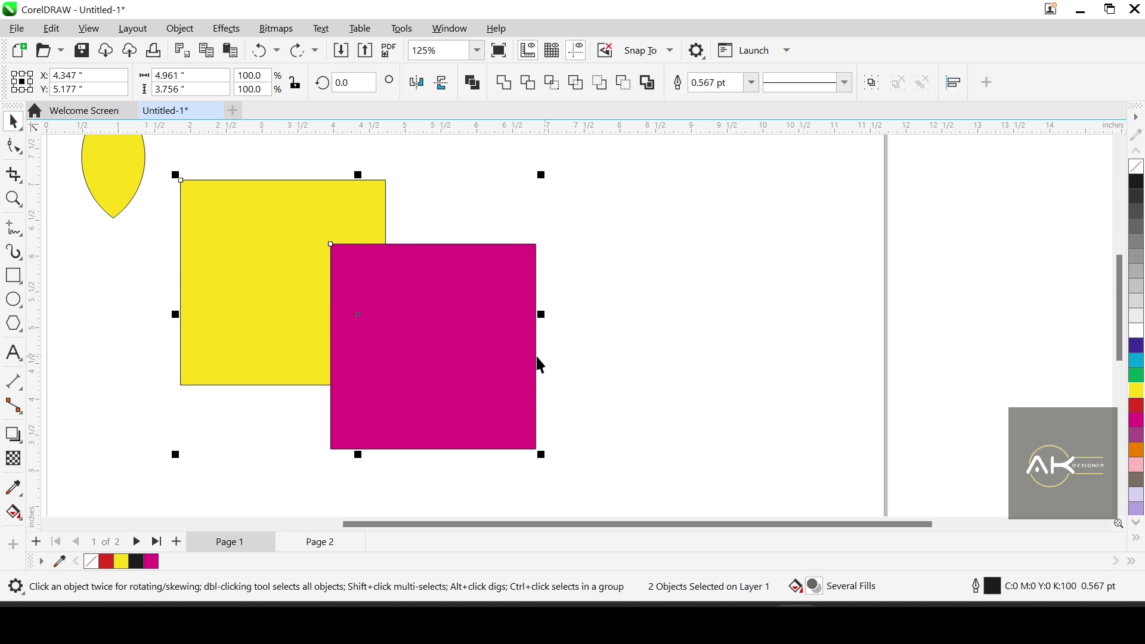
Try Trim on the two selected squares, move the magenta square away from the cut yellow shape, and undo both.
scroll(397, 354, down, 1)
click(528, 84)
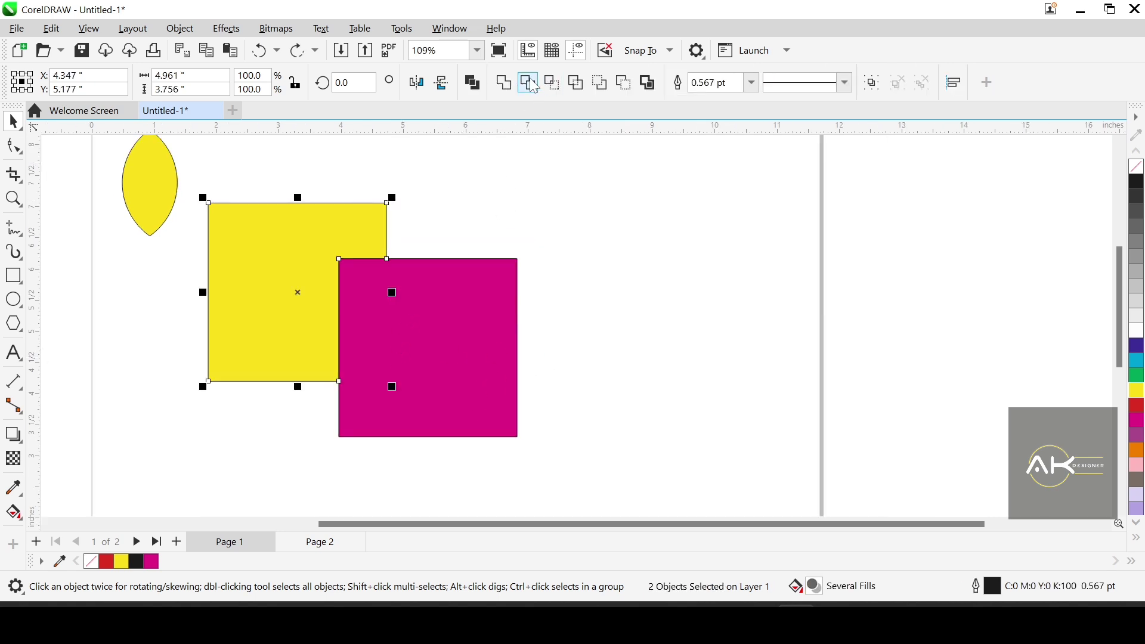
drag(436, 303, 604, 271)
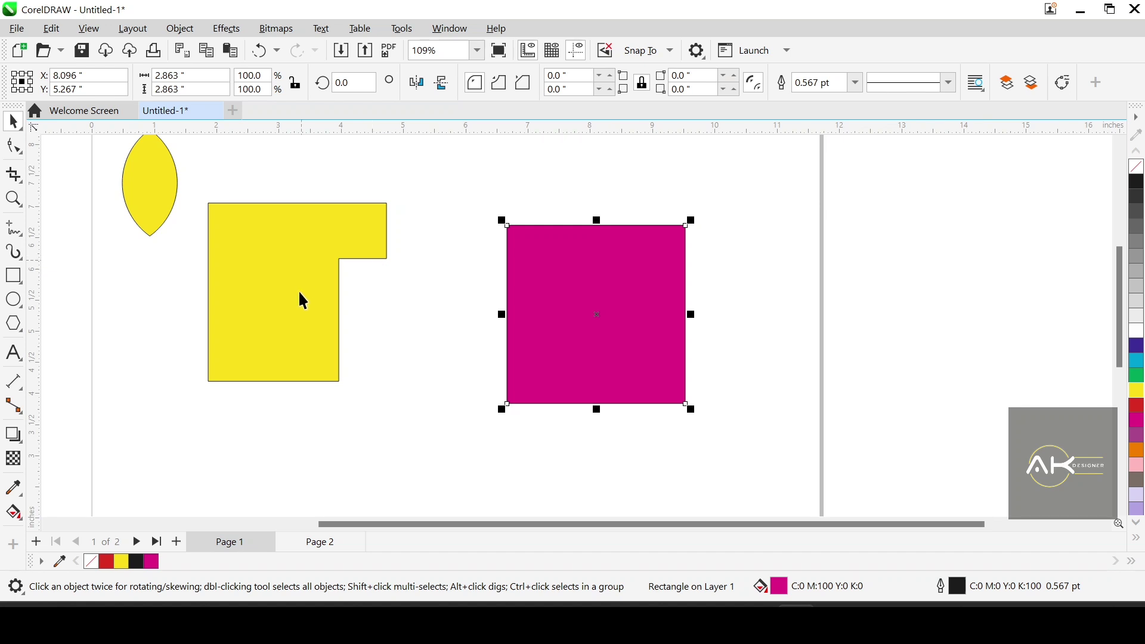
key(ctrl+z)
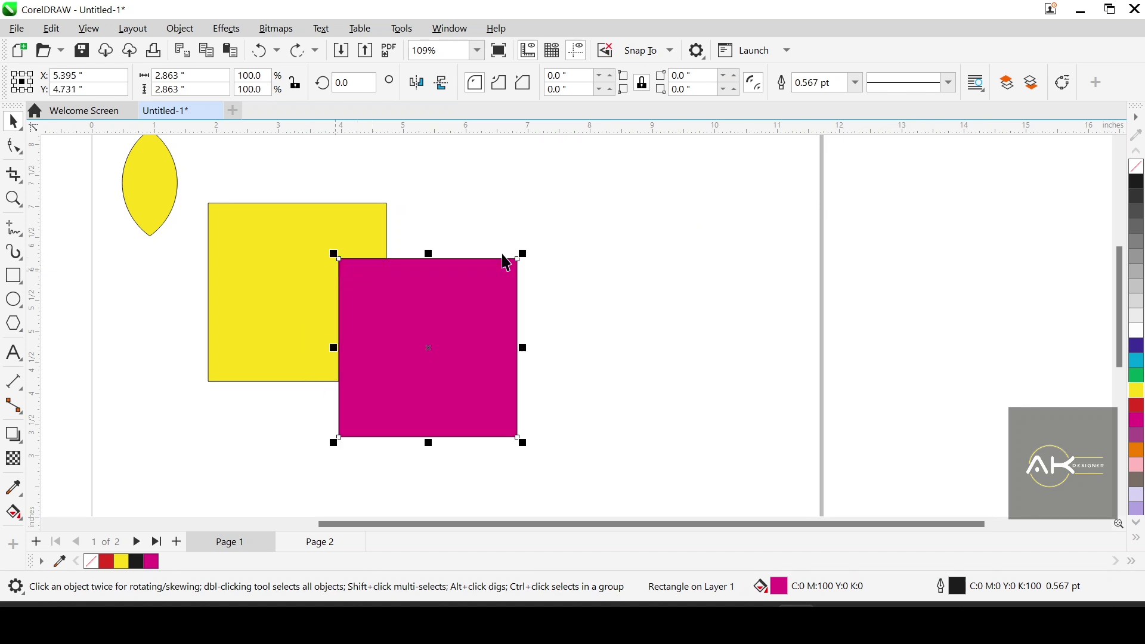
Select both overlapping squares and apply Back Minus Front to cut the yellow square.
shift+click(361, 236)
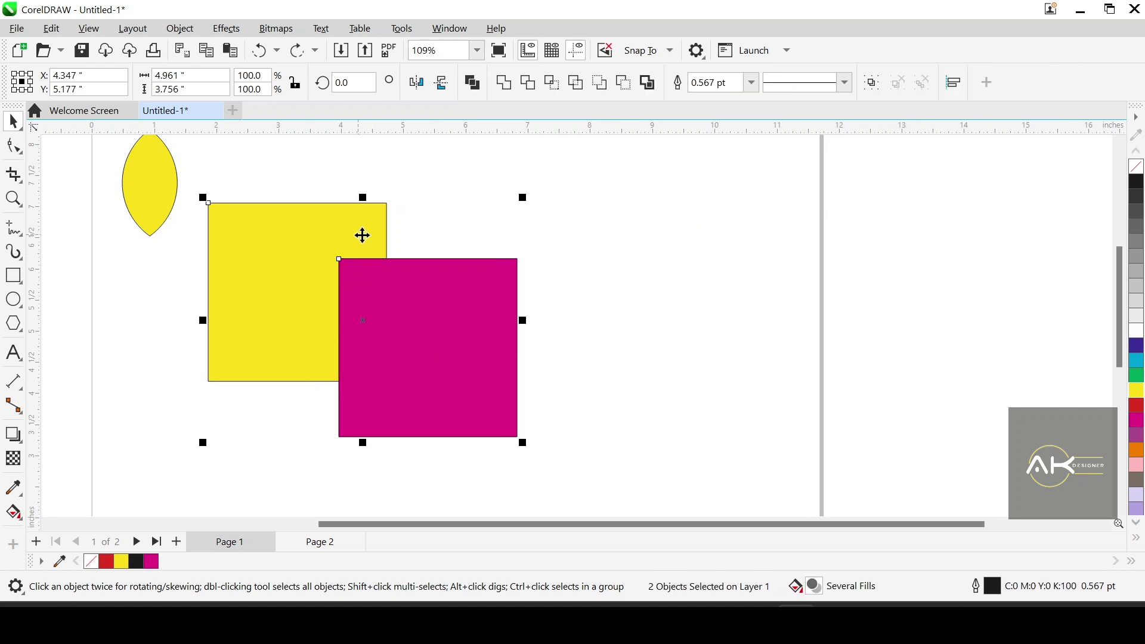
click(620, 88)
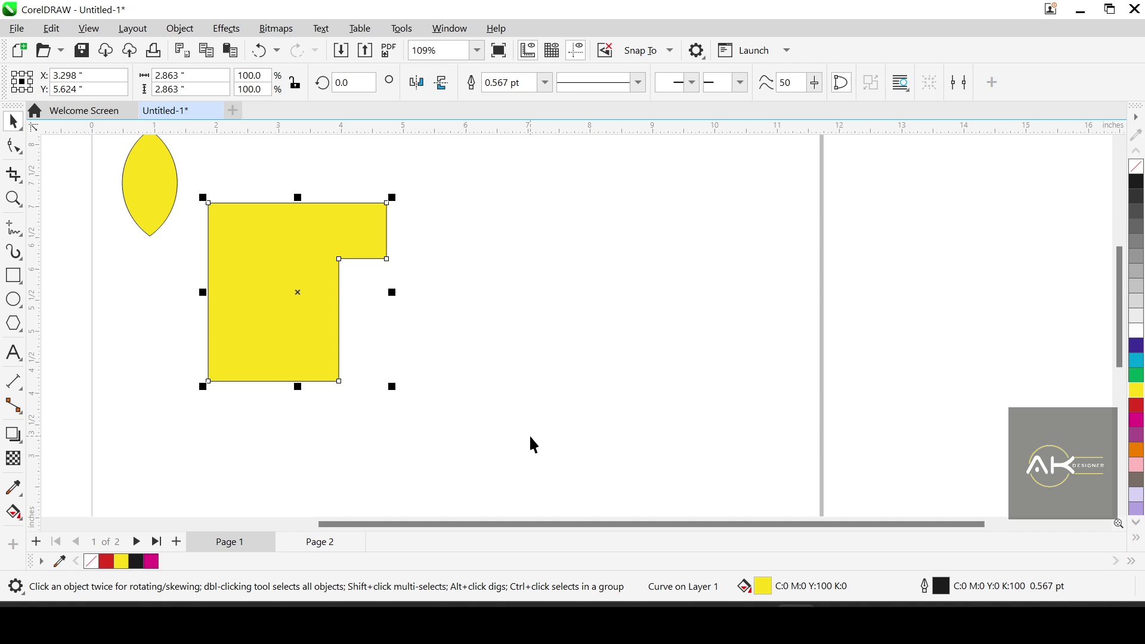
Select the lens shape and the cut yellow shape together and move them off the page to its right.
scroll(431, 423, down, 1)
drag(152, 196, 485, 449)
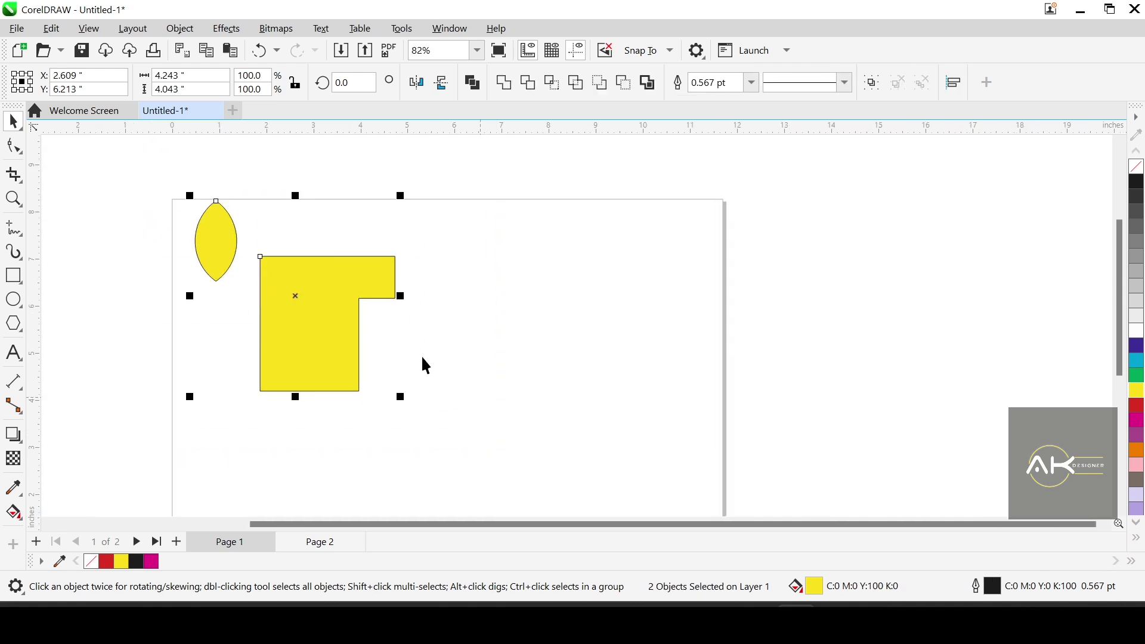
drag(314, 304, 950, 305)
scroll(537, 196, down, 1)
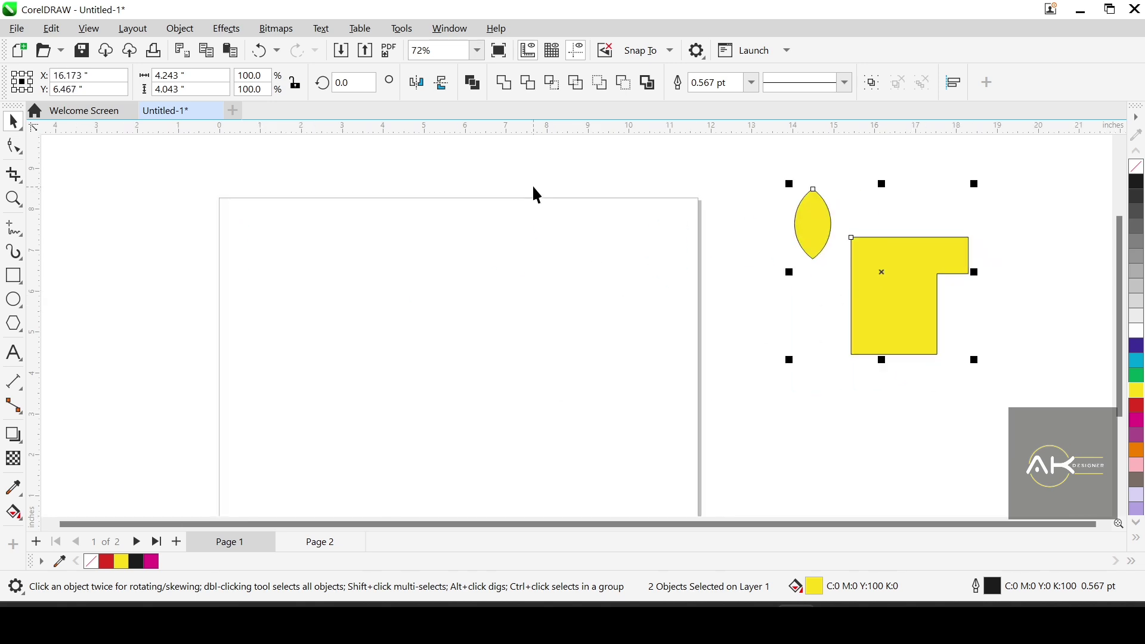
Draw an upright rectangle about 2.1 by 4.9 inches on the left half of the empty page.
scroll(532, 191, down, 1)
scroll(528, 200, down, 1)
scroll(488, 310, up, 1)
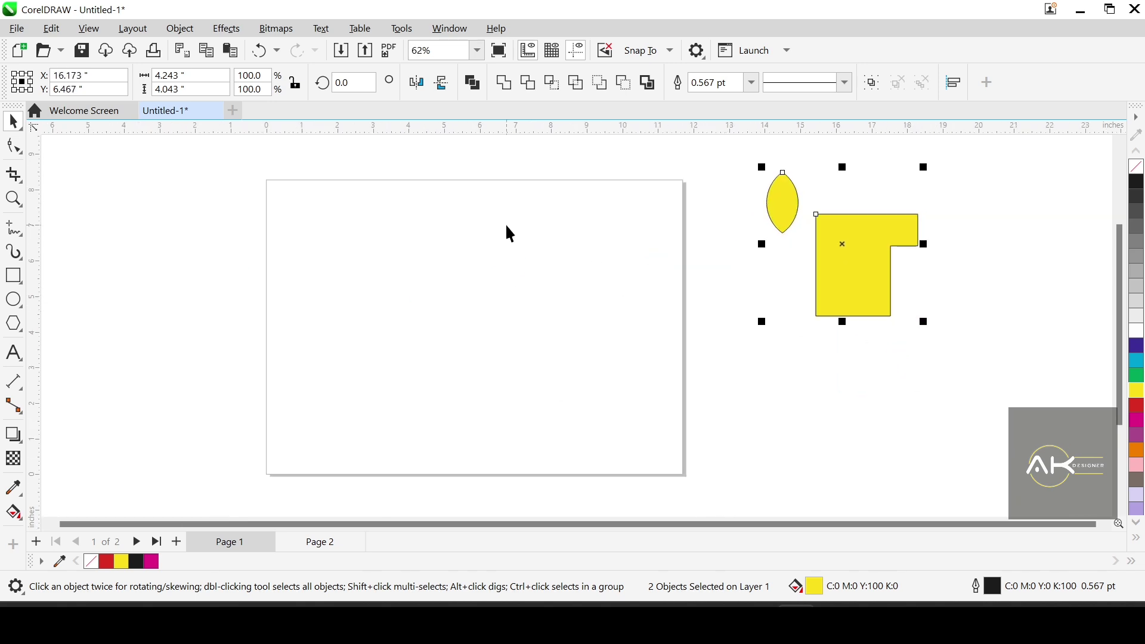
scroll(506, 226, up, 1)
scroll(495, 221, down, 1)
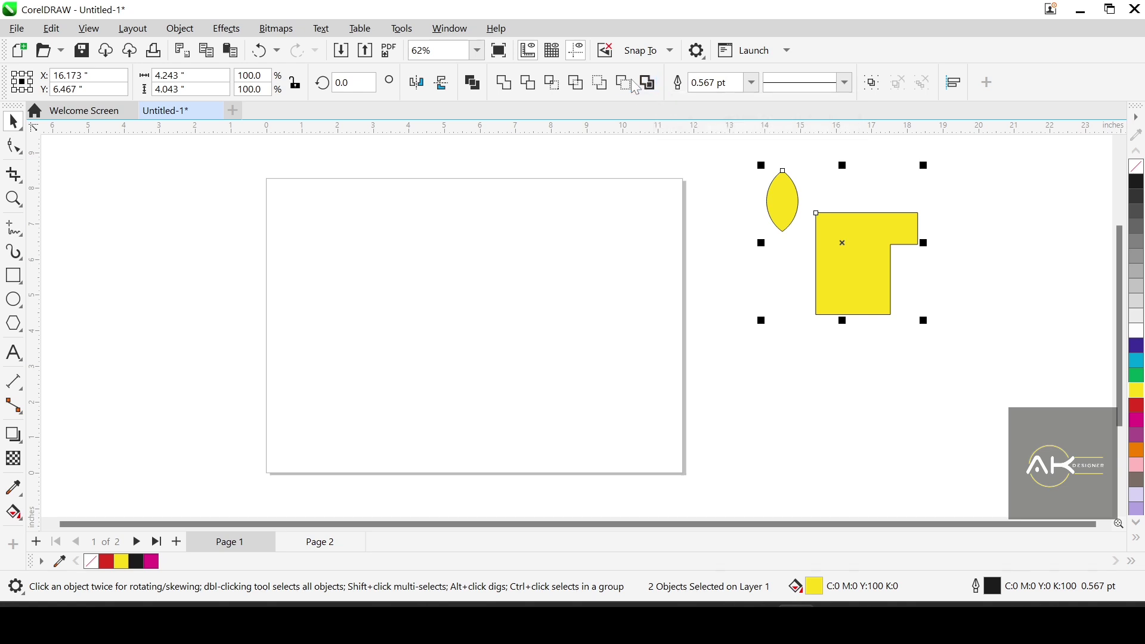
scroll(506, 346, up, 1)
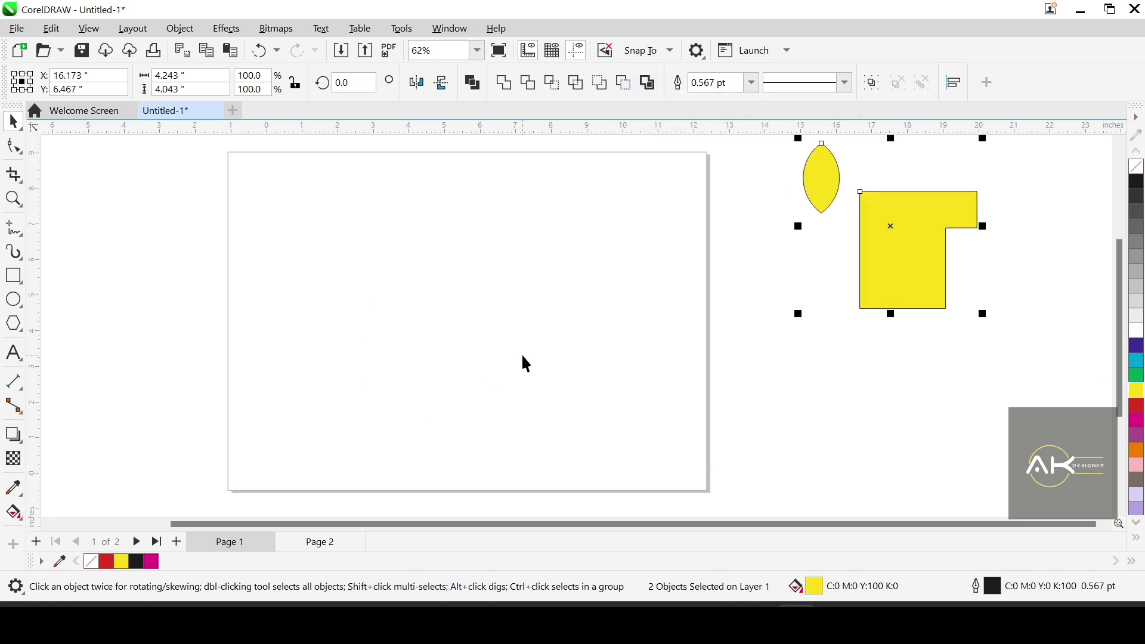
click(13, 276)
drag(361, 222, 450, 420)
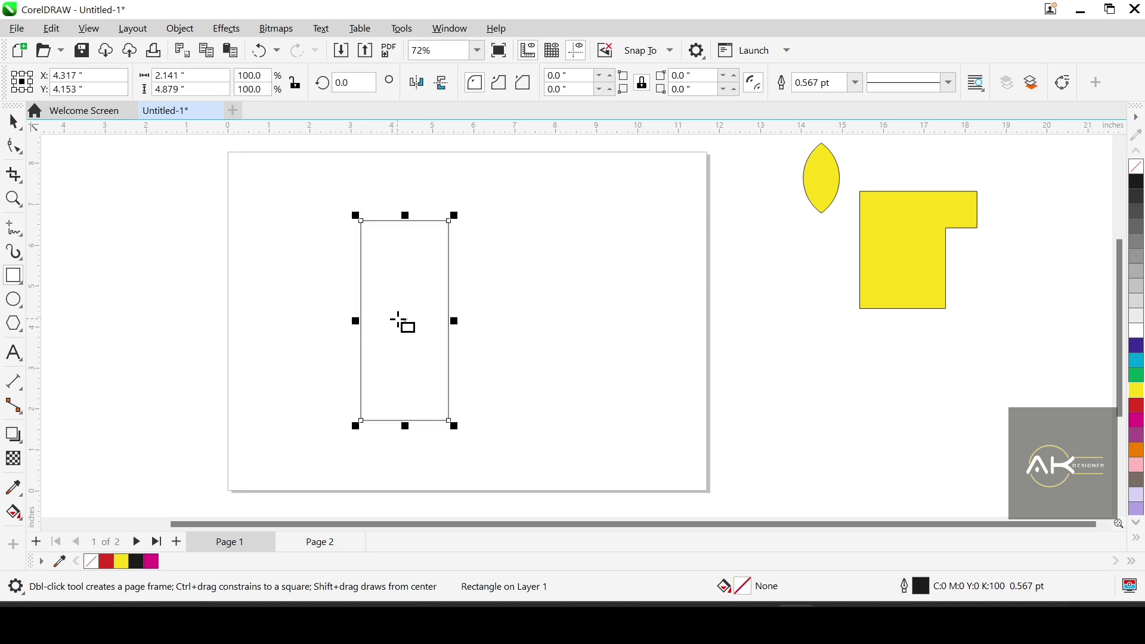
Convert the rectangle to curves and delete its lower-left node with the Shape tool.
scroll(402, 324, up, 1)
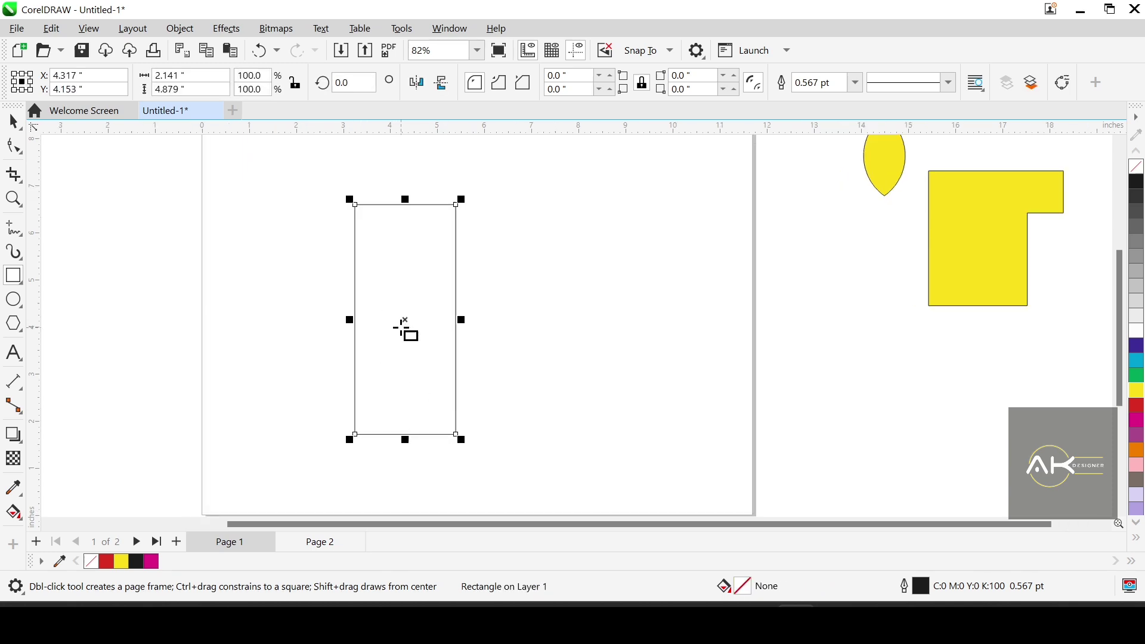
click(10, 149)
key(ctrl+q)
scroll(409, 299, up, 2)
double_click(338, 477)
Bend the shape's top edge into a rounded arch, then convert the slanted left edge to a curve and bow it outward.
scroll(415, 357, down, 1)
click(398, 197)
drag(398, 196, 379, 162)
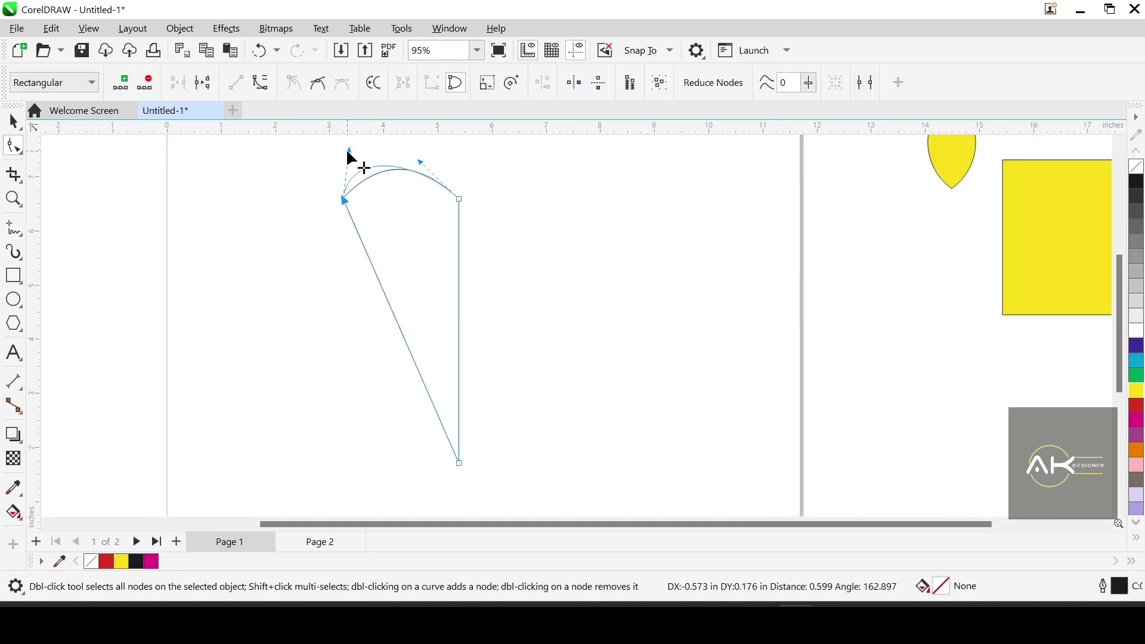
right_click(383, 291)
click(423, 401)
drag(388, 300, 334, 235)
click(343, 200)
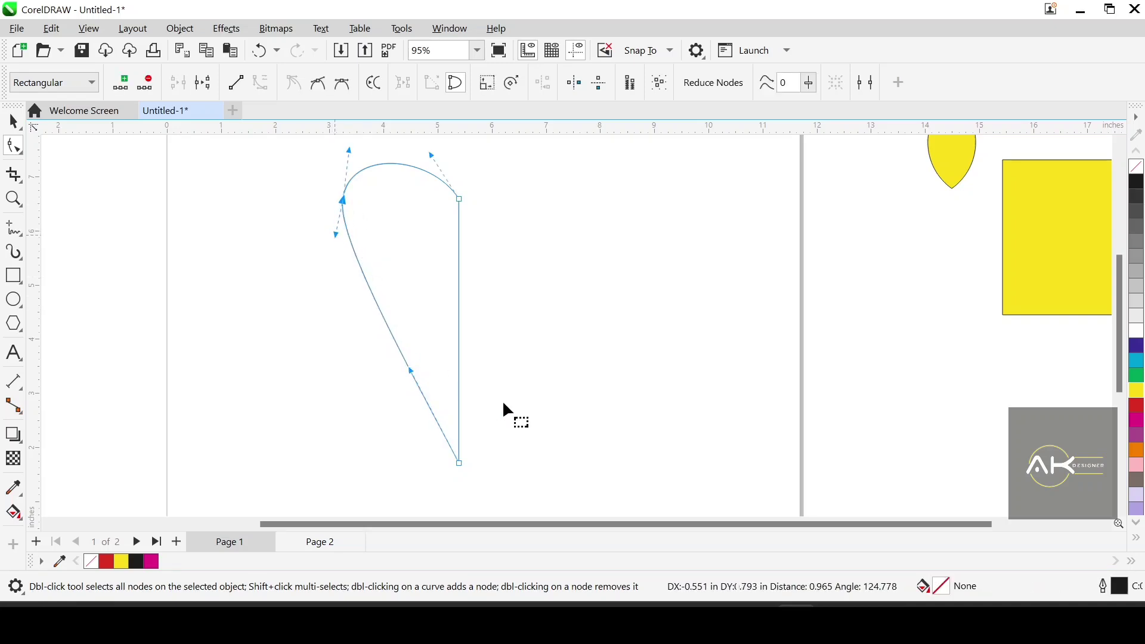
Switch to the Pick tool and move the curved half shape slightly up and to the left on the page.
key(space)
drag(435, 300, 422, 317)
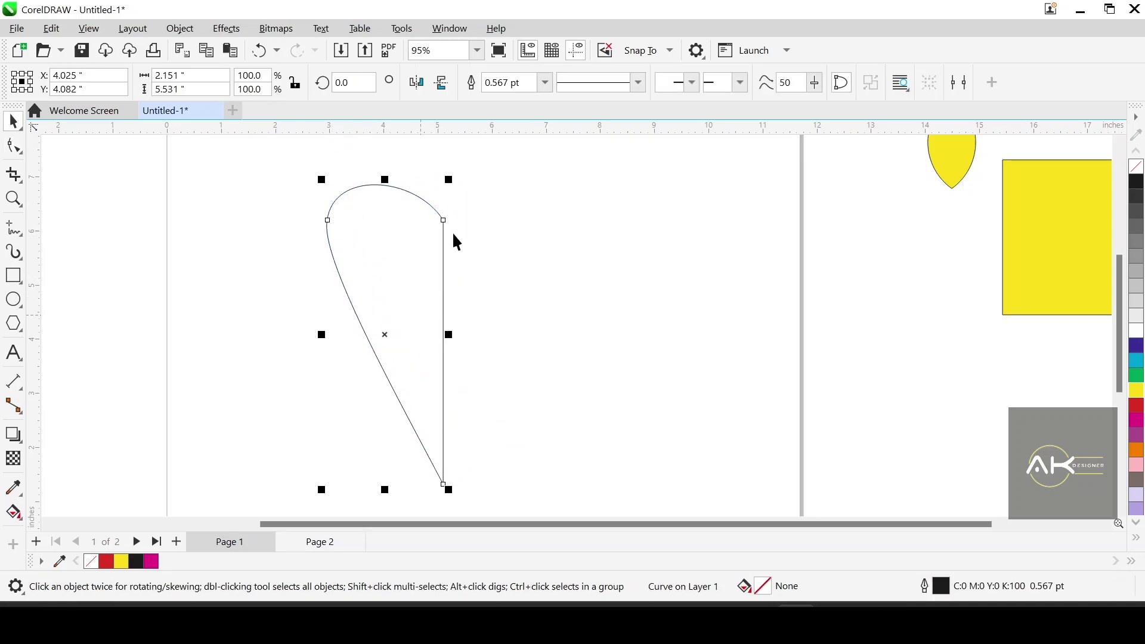
click(487, 335)
click(421, 316)
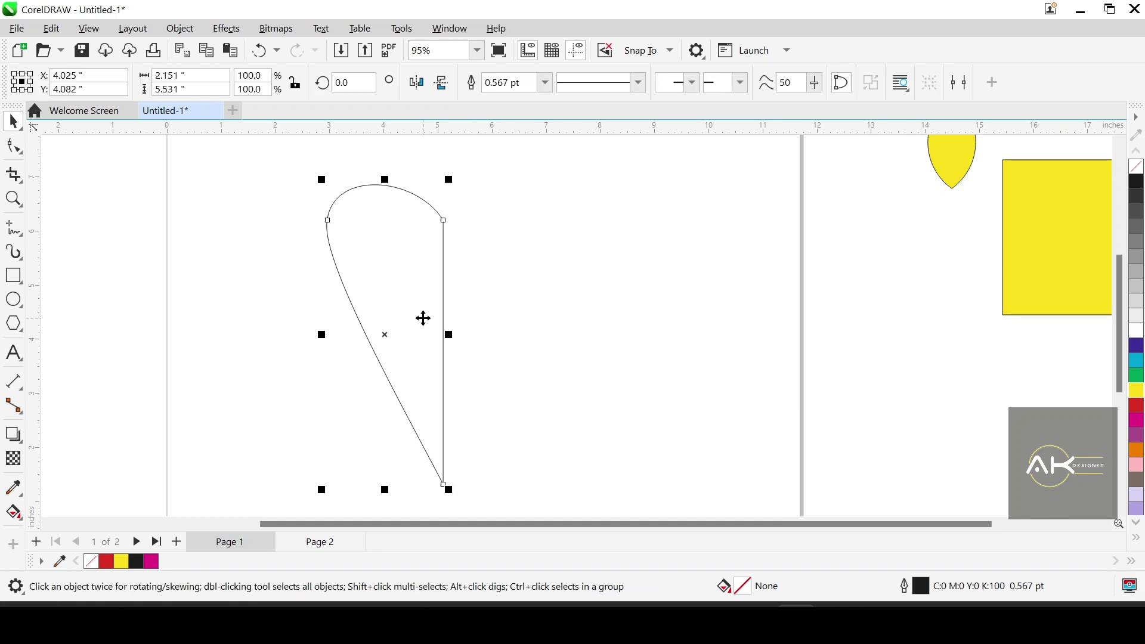
scroll(423, 290, down, 1)
drag(428, 322, 412, 293)
scroll(409, 327, down, 1)
scroll(467, 233, up, 1)
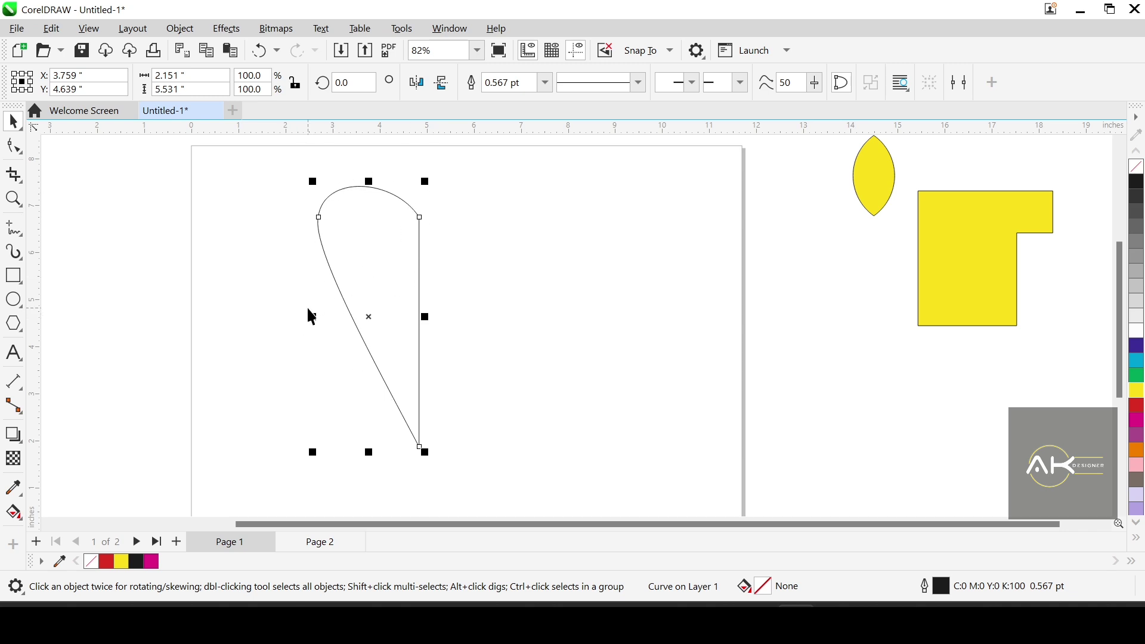
Make a mirrored copy of the curved shape on its right side so both straight edges meet and form a heart.
drag(309, 317, 478, 316)
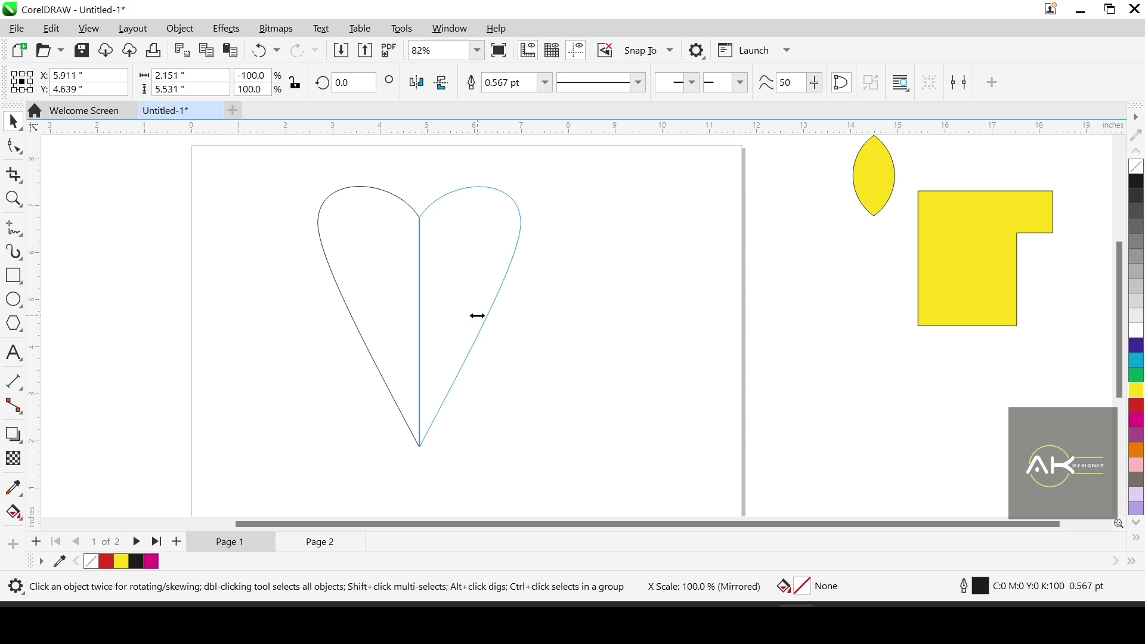
drag(478, 316, 477, 315)
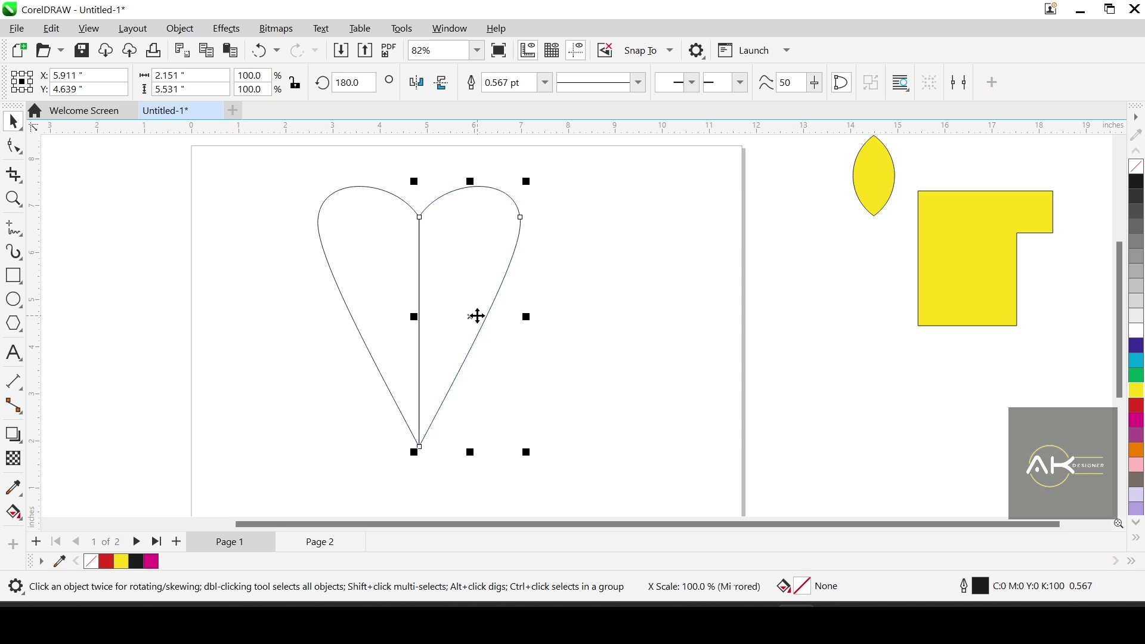
click(636, 367)
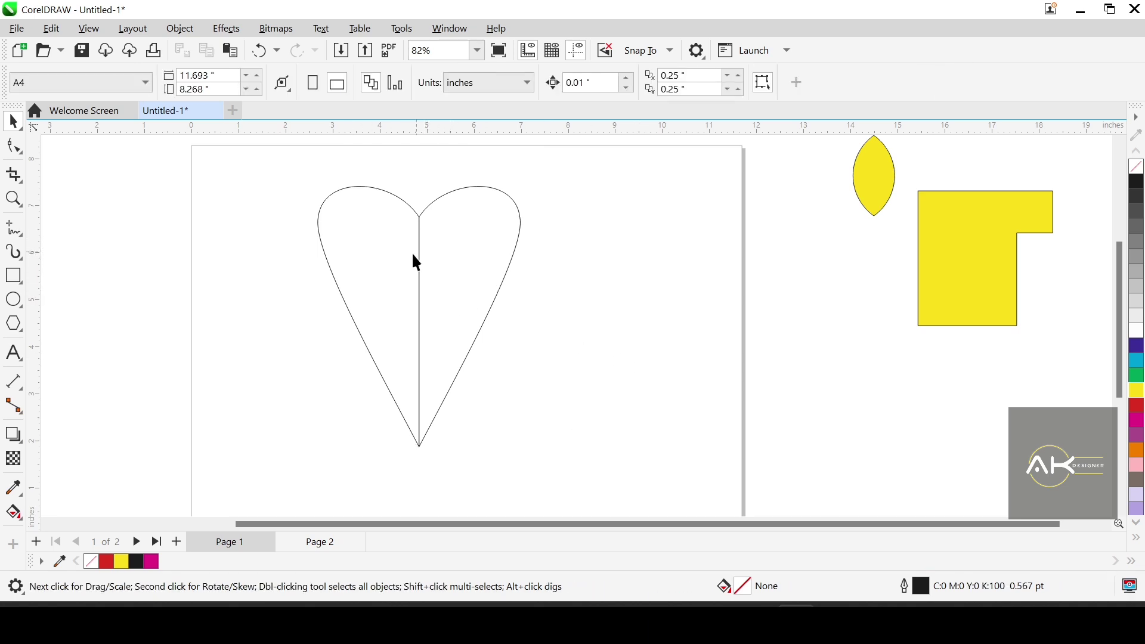
Pull the two heart halves apart, and undo both moves.
drag(466, 303, 504, 302)
drag(377, 303, 323, 312)
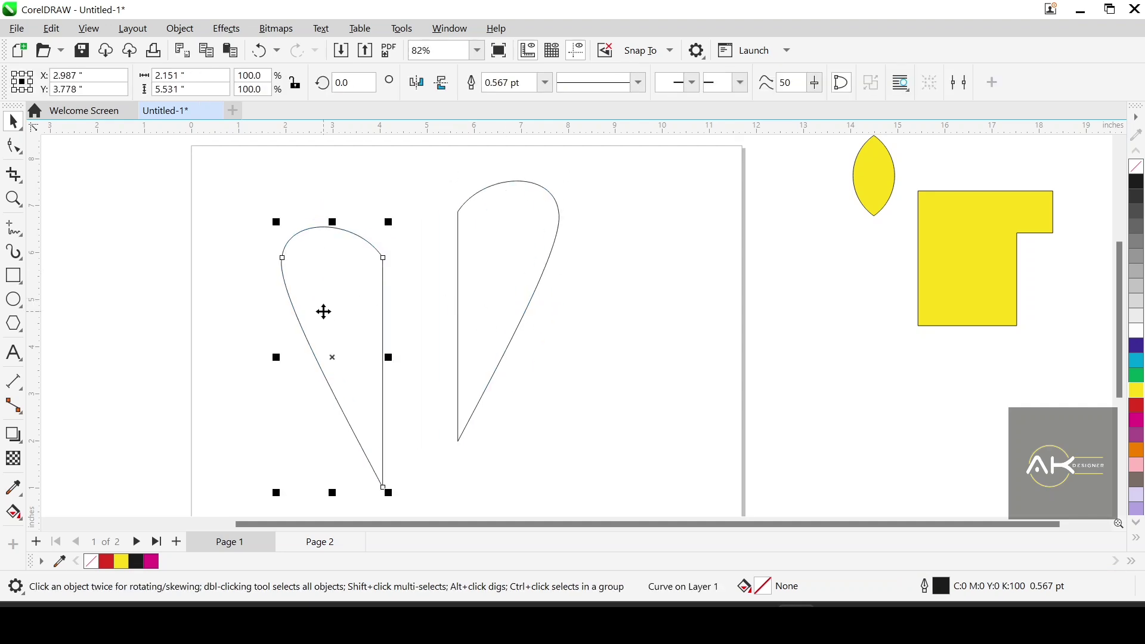
key(ctrl+z)
key(ctrl+z)
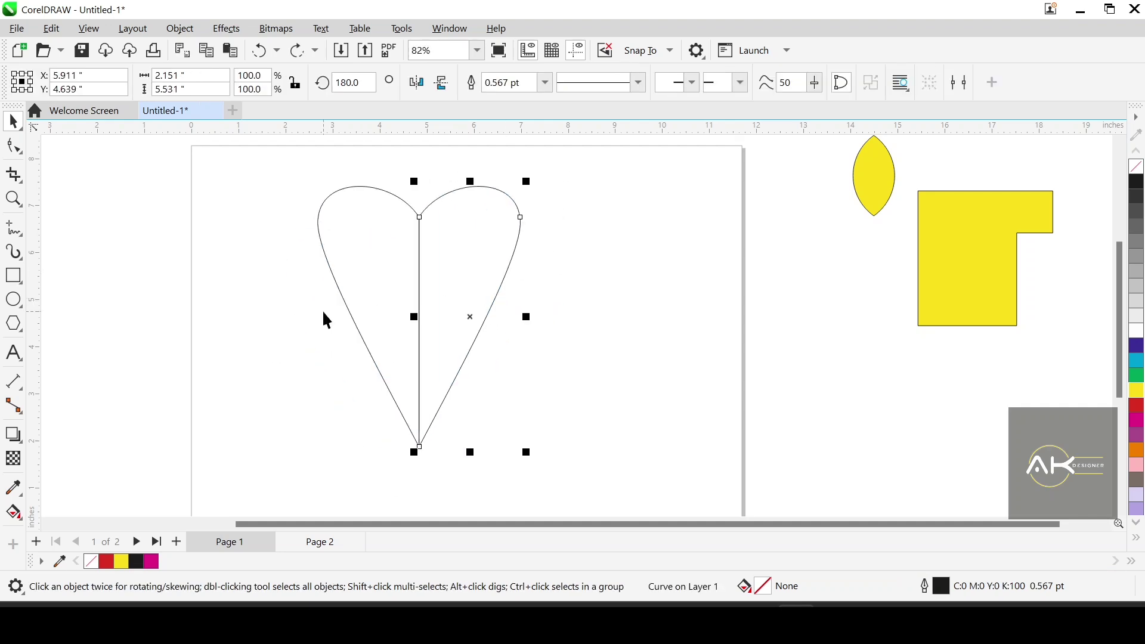
click(571, 313)
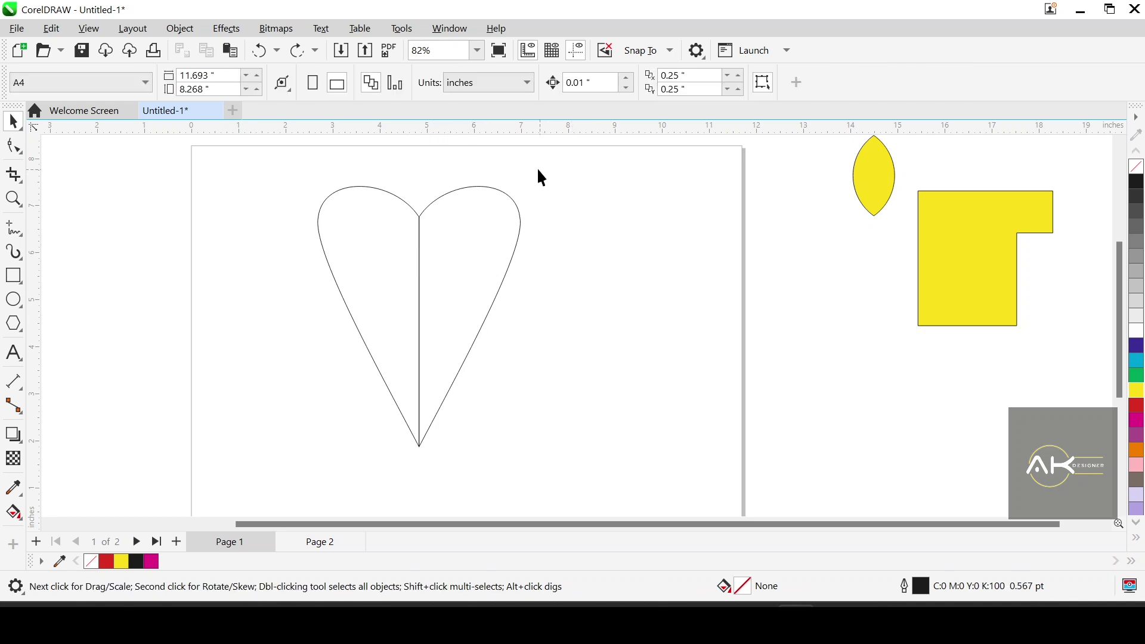
Select both heart halves and move them together slightly down the page.
drag(544, 163, 272, 494)
drag(420, 333, 414, 361)
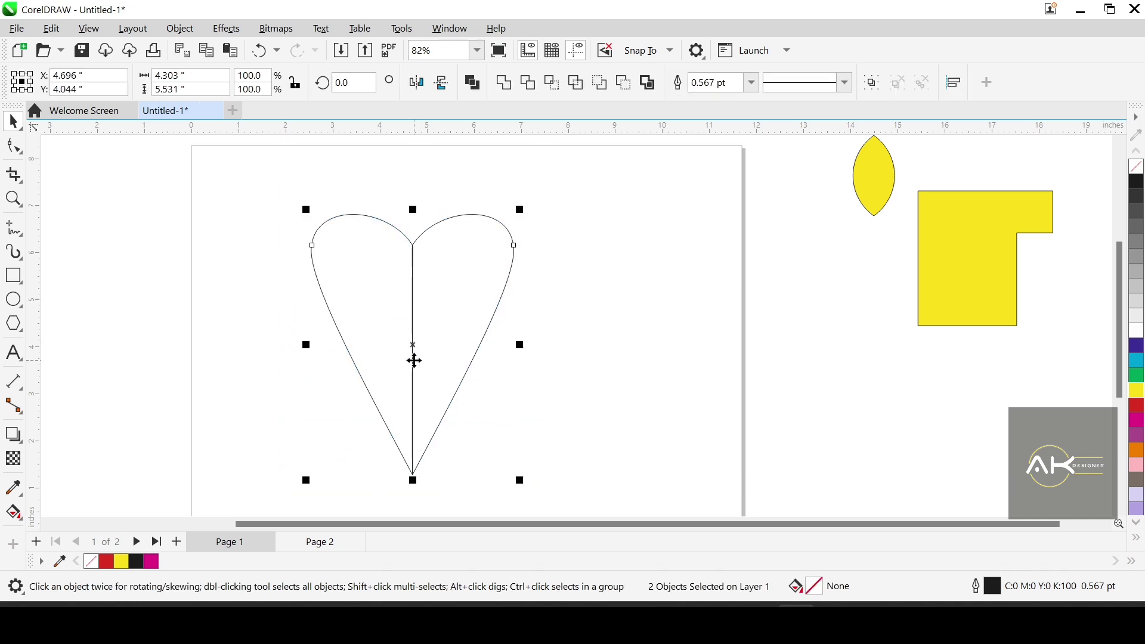
Try grouping the two halves and moving the group, and undo the move and the grouping.
key(ctrl+g)
click(606, 364)
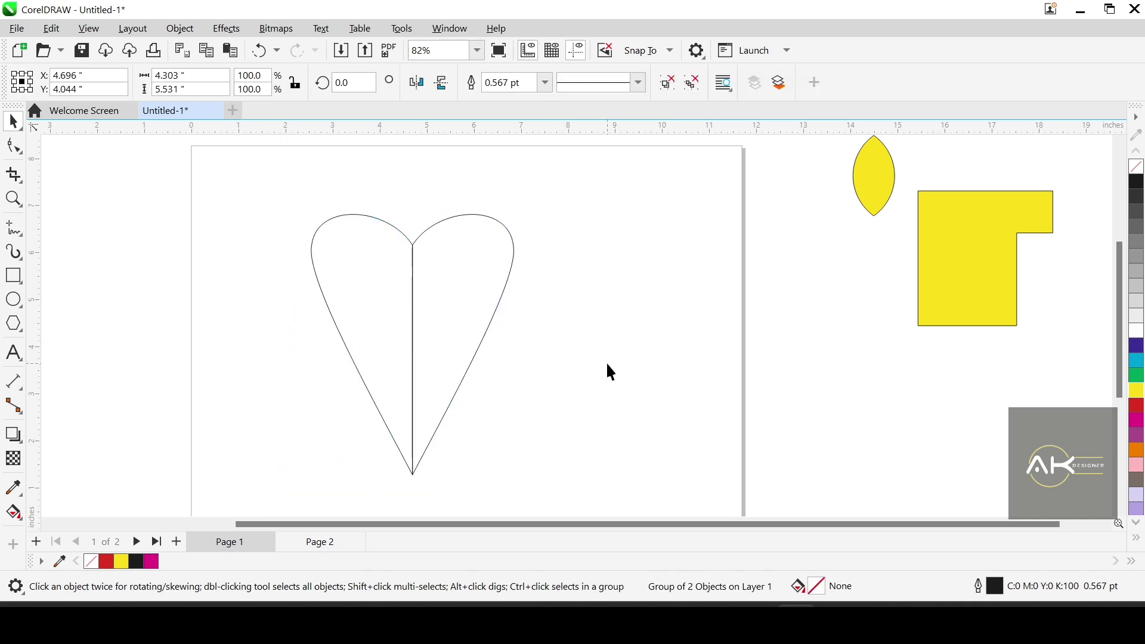
drag(483, 337, 506, 298)
key(ctrl+z)
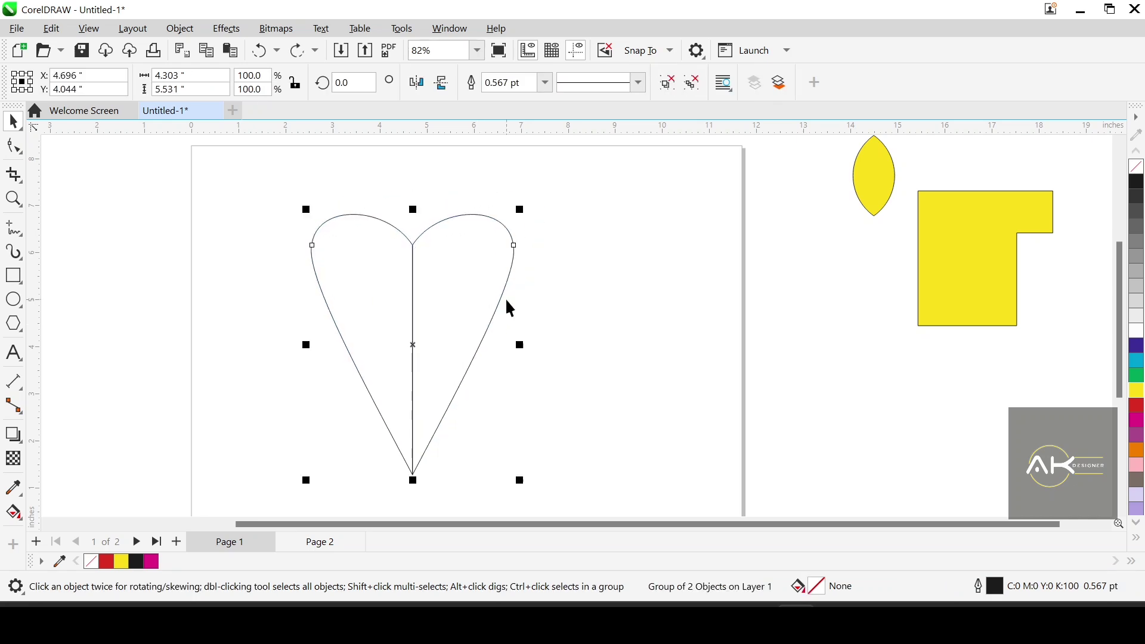
key(ctrl+z)
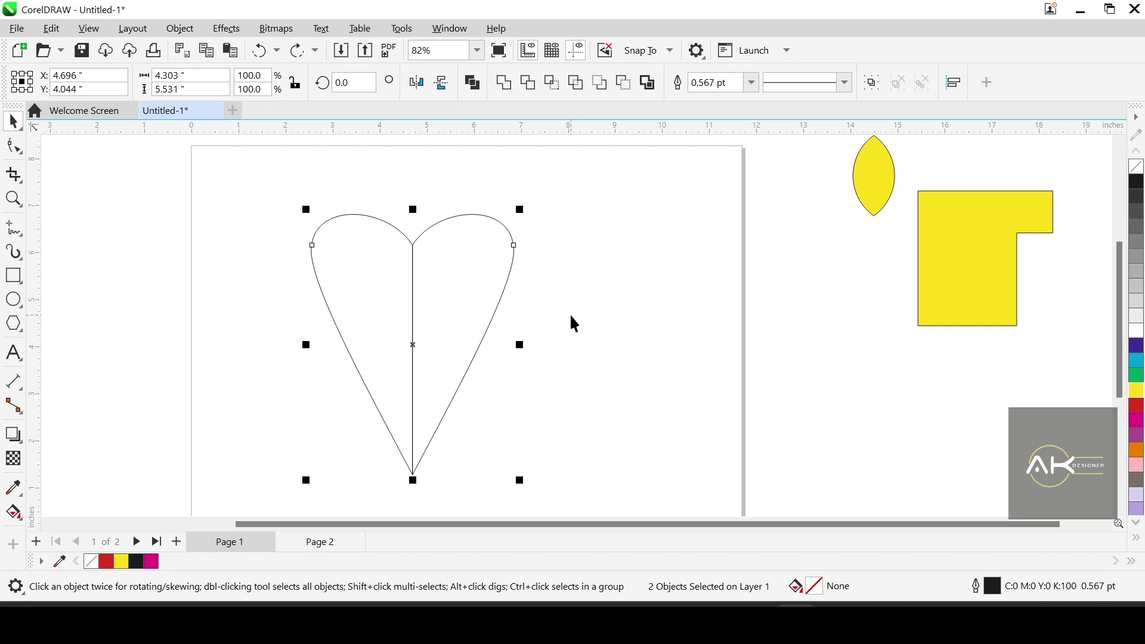
Move the right half away from the left one and restore it to its place.
click(487, 302)
drag(488, 302, 513, 289)
drag(437, 237, 413, 245)
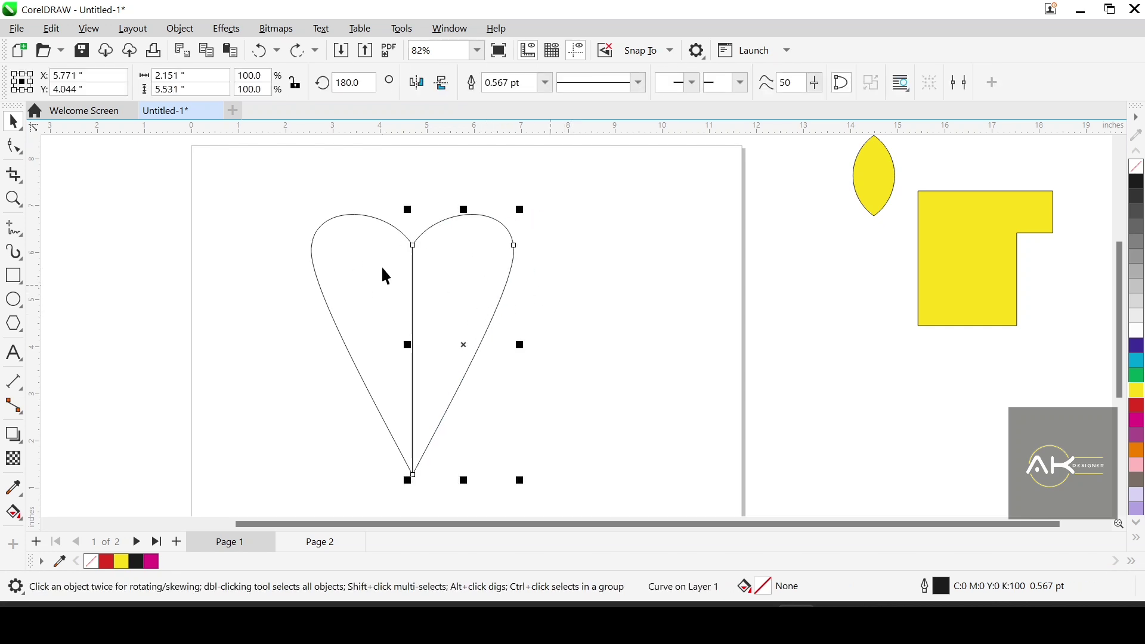
Weld the two selected halves into one heart, move it around, and undo the moves and the weld.
shift+click(380, 241)
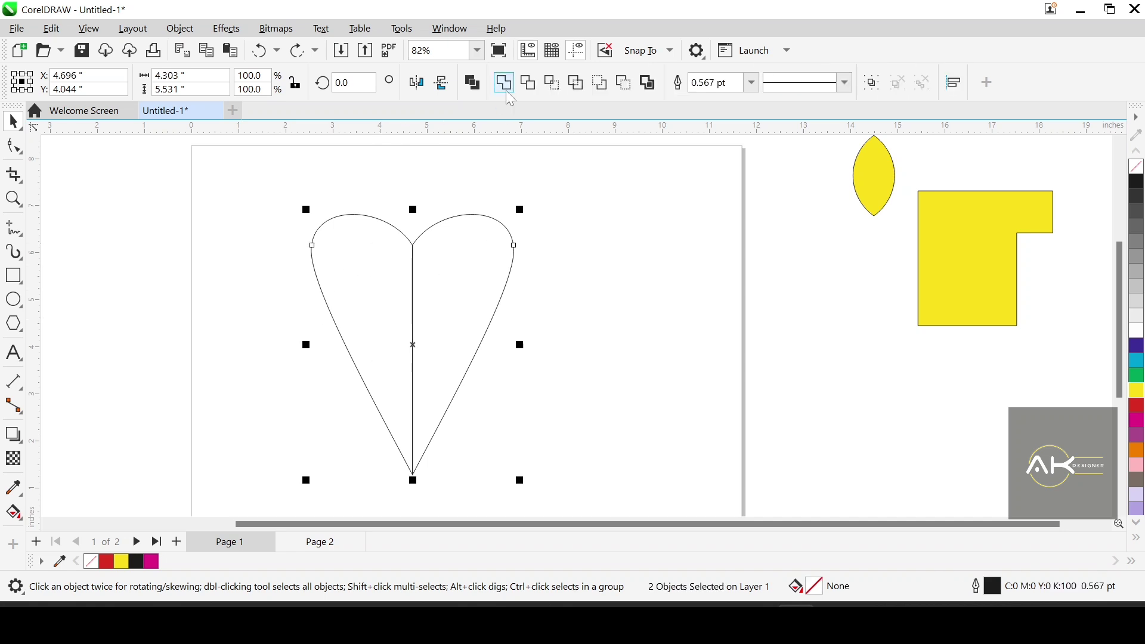
click(504, 82)
click(504, 356)
drag(462, 328, 488, 289)
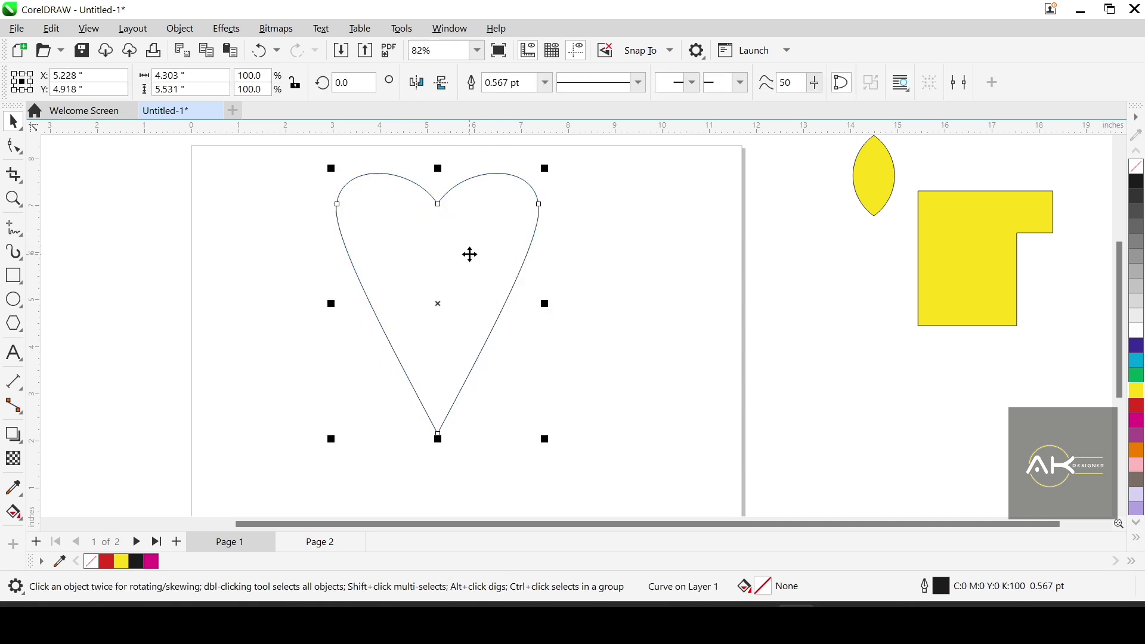
click(593, 253)
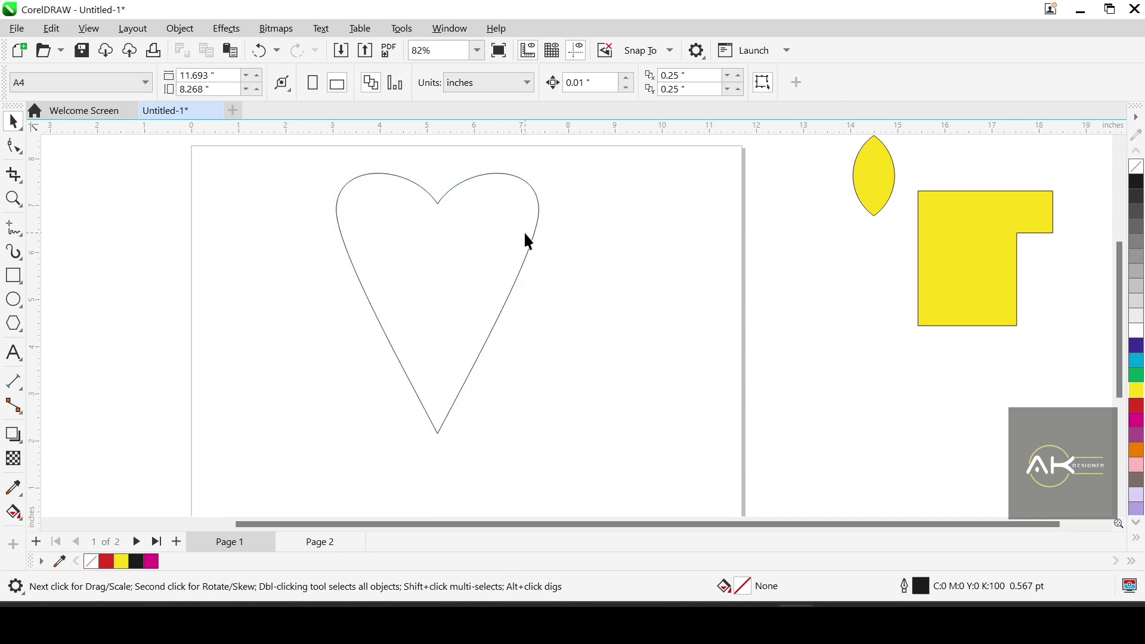
drag(525, 234, 502, 281)
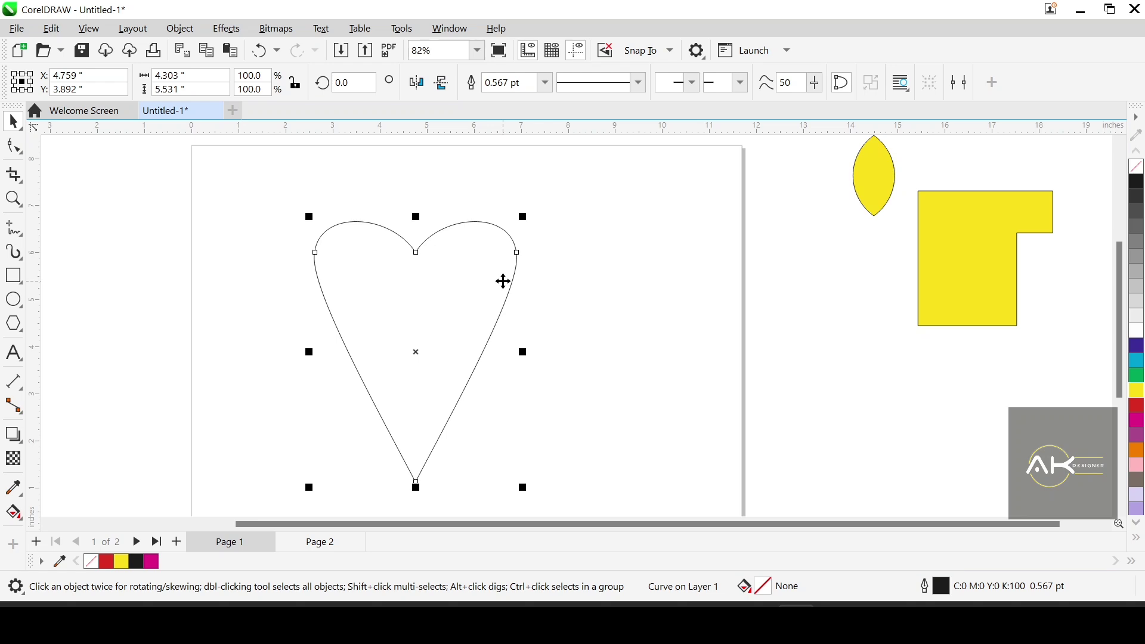
key(ctrl+z)
key(ctrl+z)
key(ctrl+z)
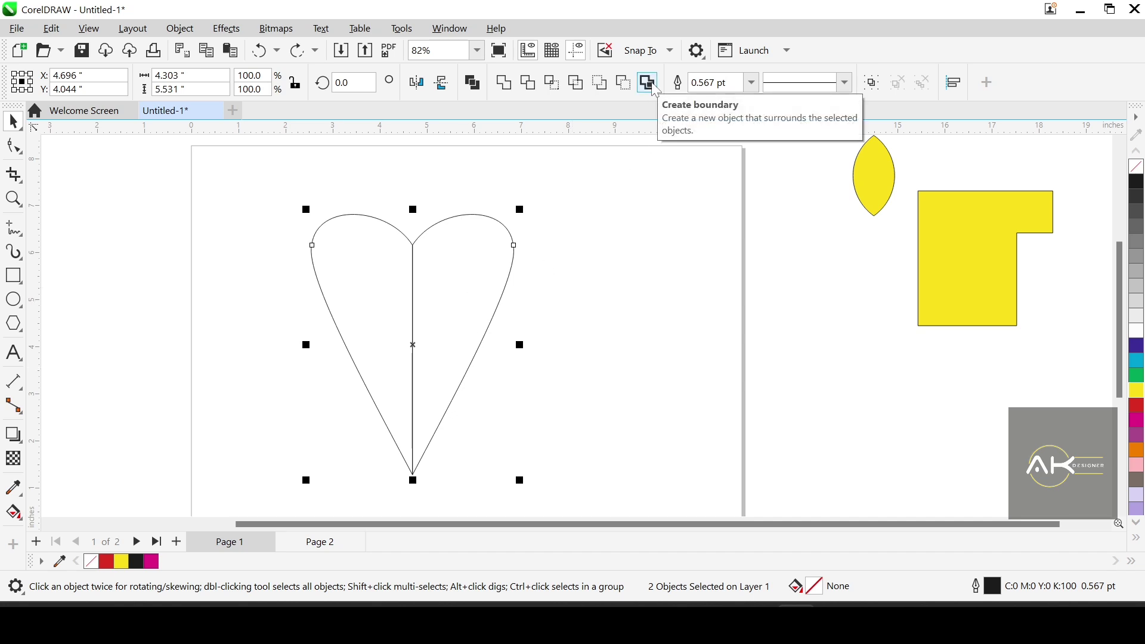
Create a boundary object from the two halves, fill it red and move it over the page's right edge.
click(649, 83)
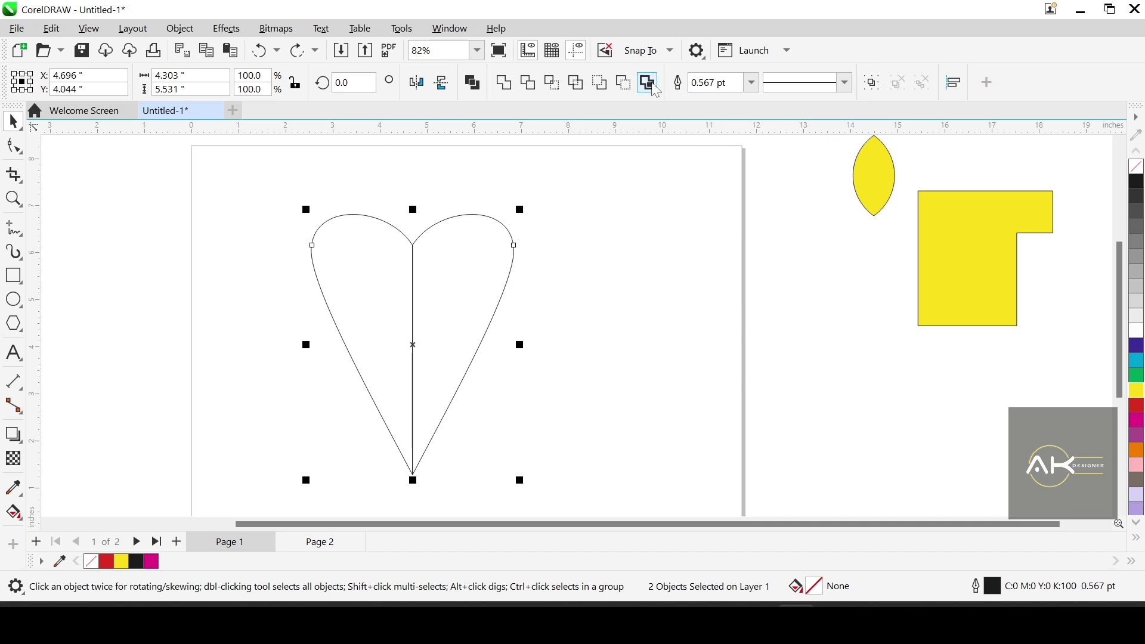
drag(416, 348, 656, 364)
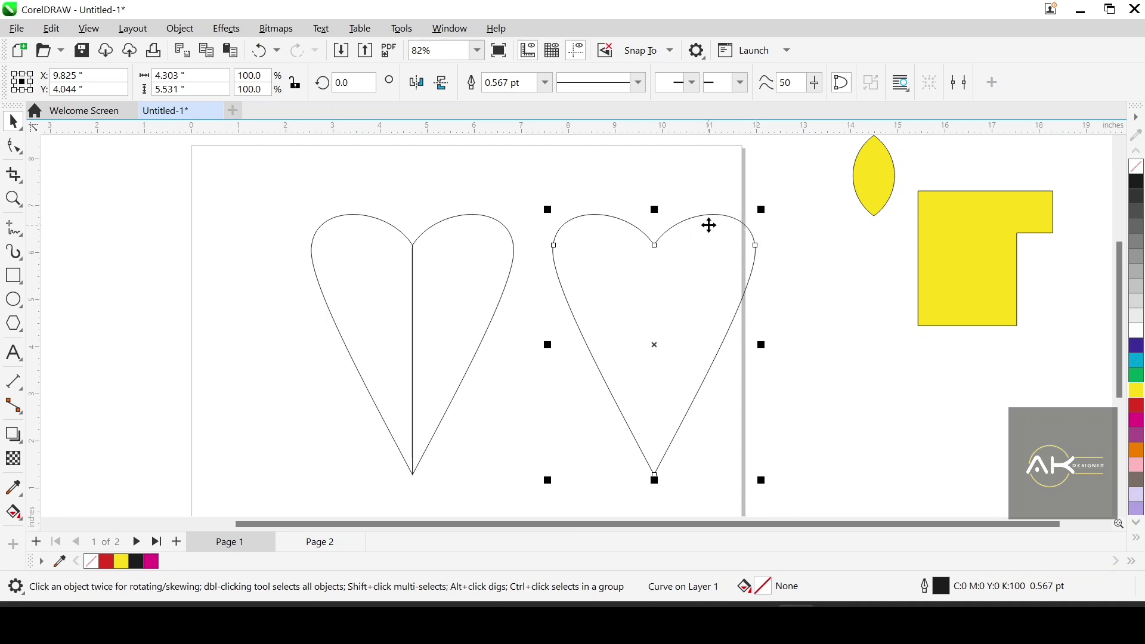
click(1139, 407)
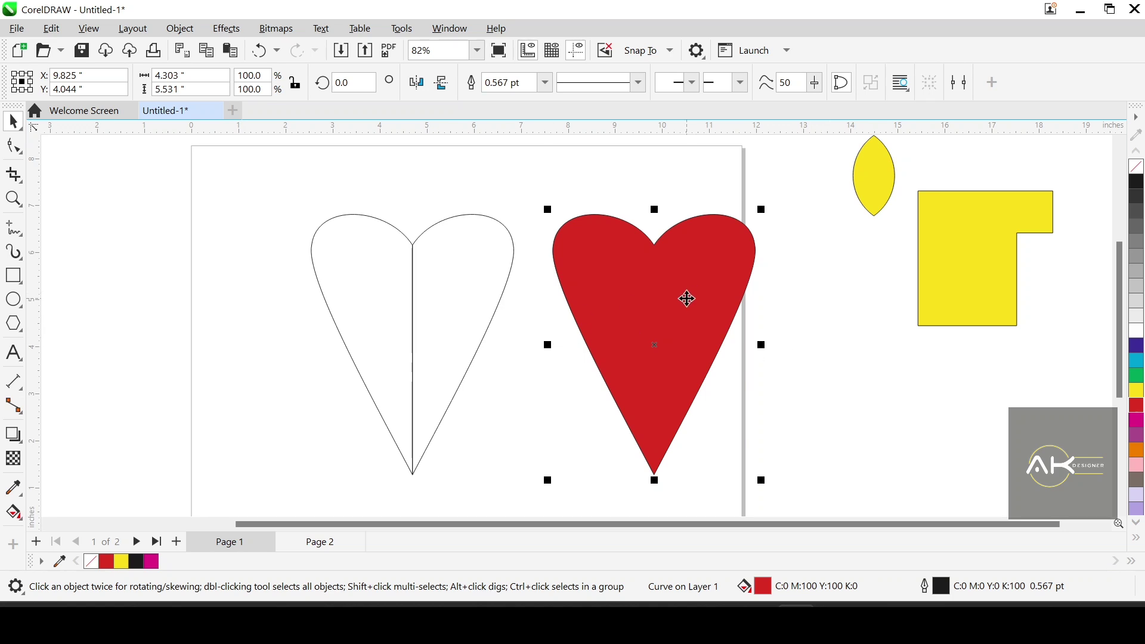
drag(677, 302, 827, 301)
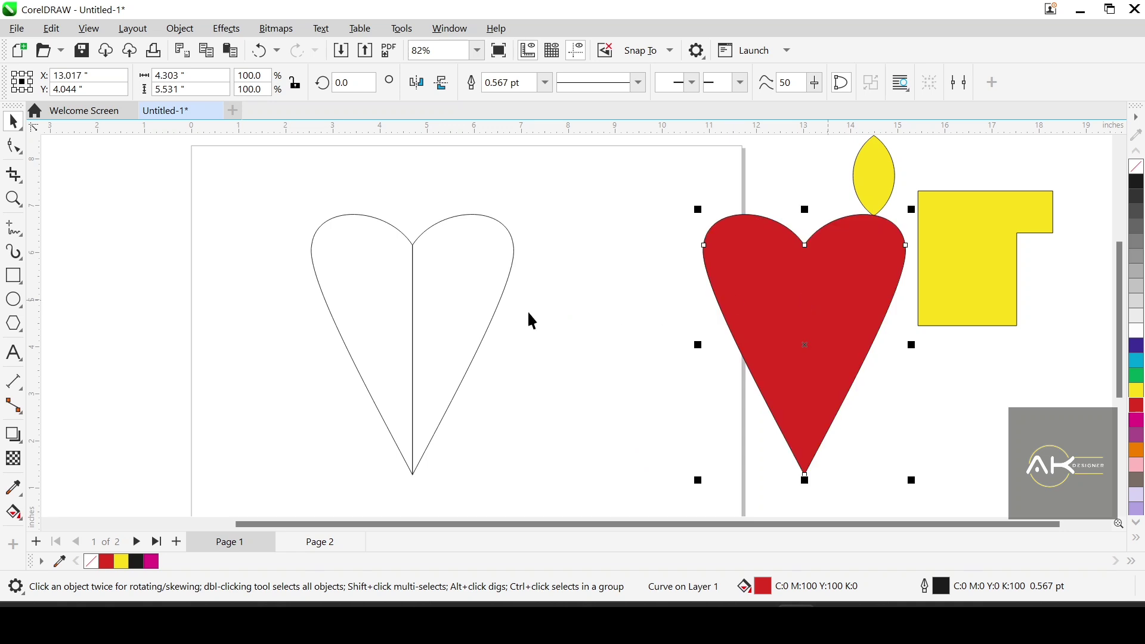
Move the right and left original halves apart, and undo both moves.
click(485, 305)
drag(480, 297, 510, 293)
drag(358, 284, 295, 251)
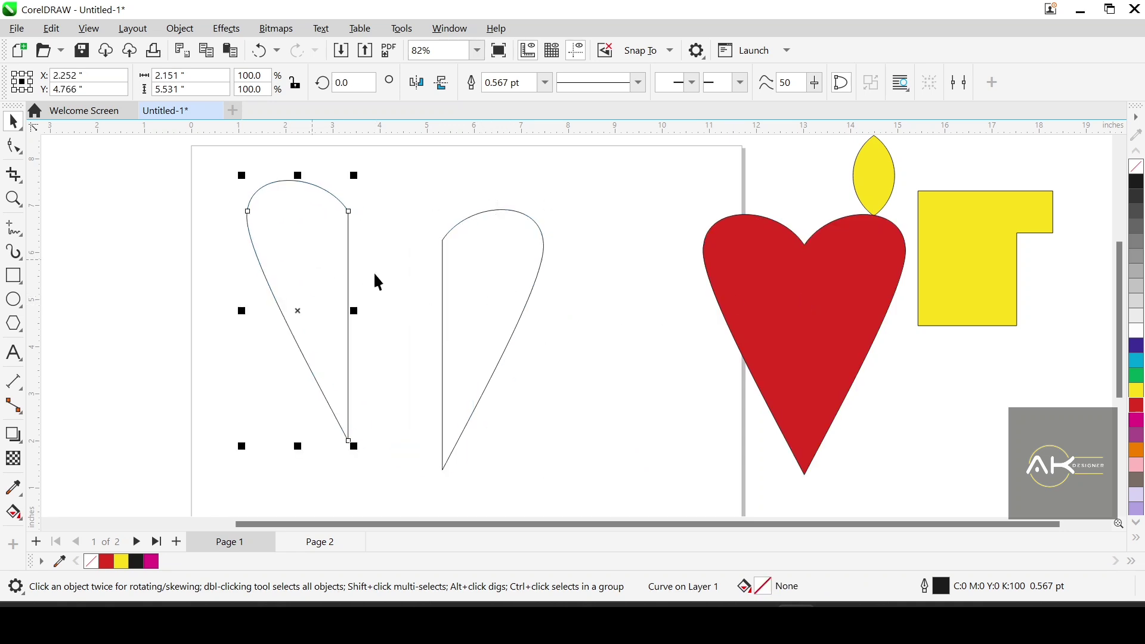
key(ctrl+z)
key(ctrl+z)
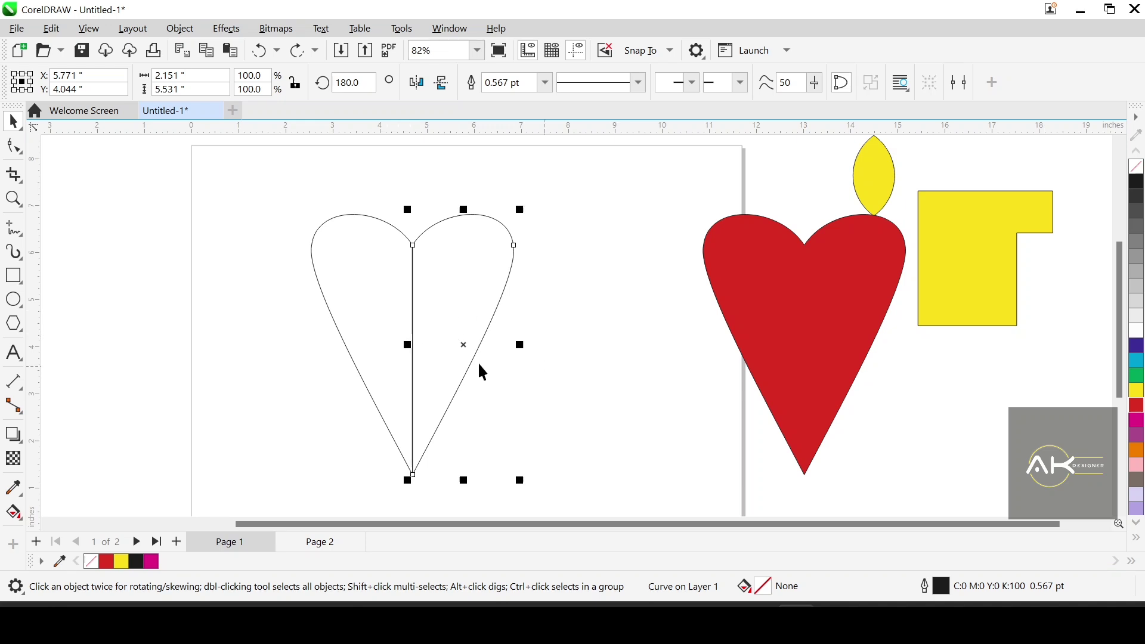
Fill the right half of the original heart with magenta and the left half with red.
click(152, 561)
click(325, 373)
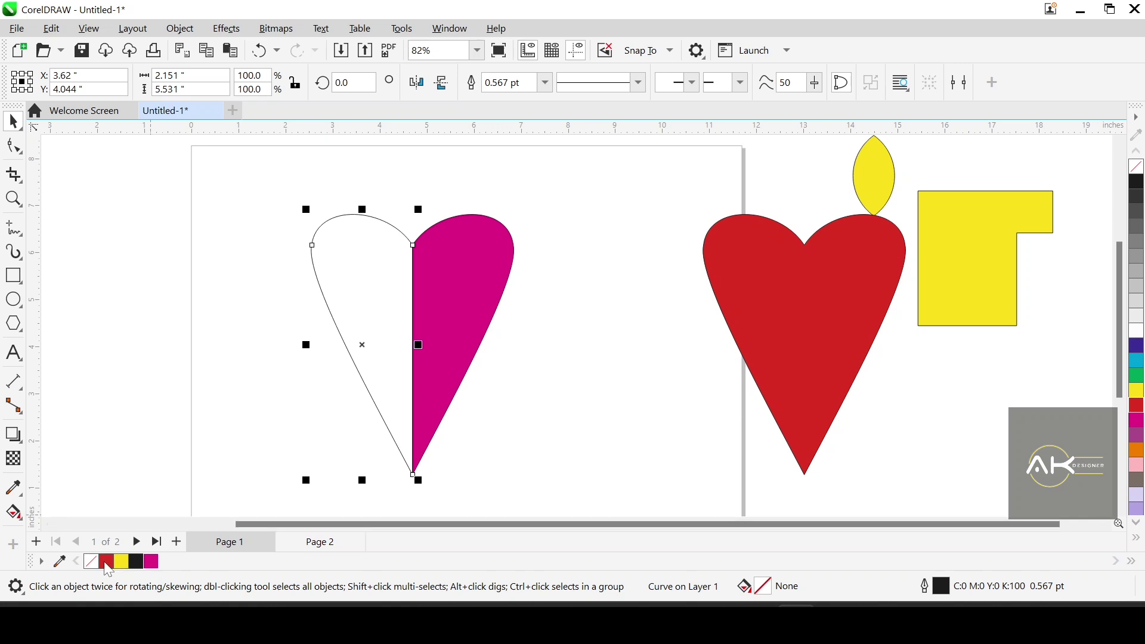
drag(106, 561, 410, 432)
Create a boundary from the two coloured halves, move it to their left and fill it yellow.
drag(562, 180, 214, 505)
click(649, 83)
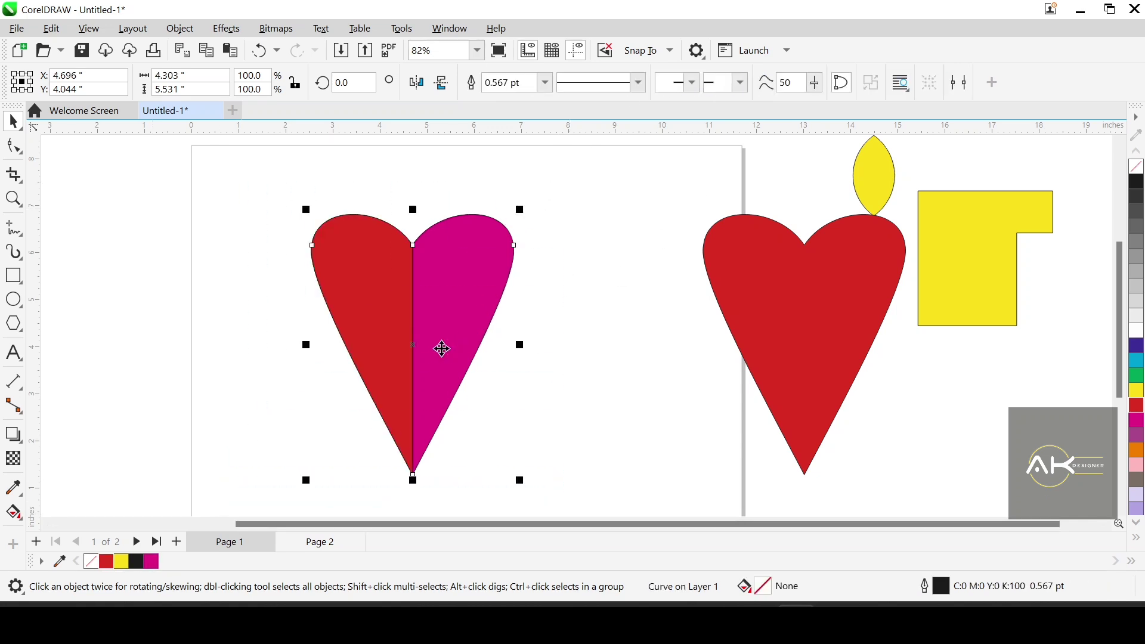
drag(417, 345, 179, 344)
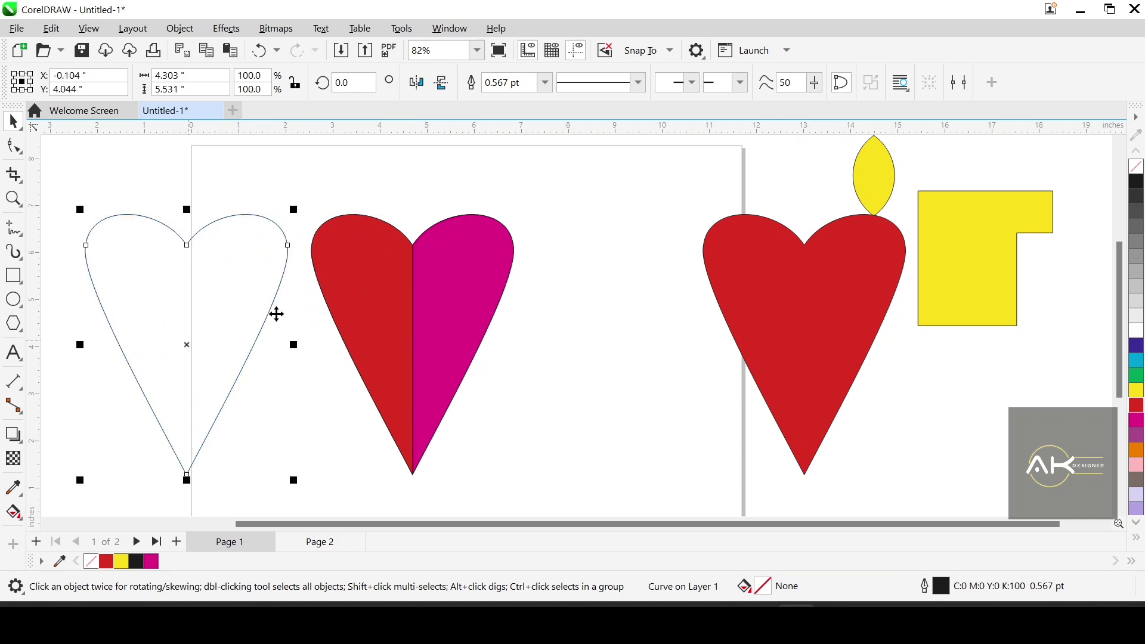
click(122, 562)
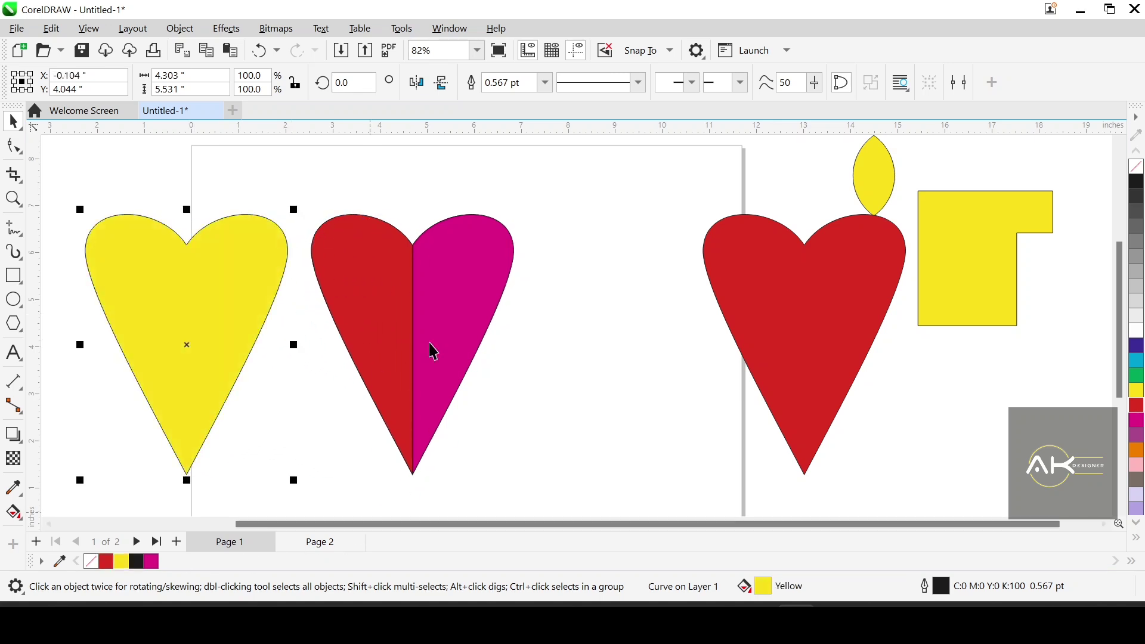
Select all the hearts and the cut yellow shape, leaving out the lens shape, and delete them.
scroll(442, 367, down, 3)
drag(217, 258, 787, 439)
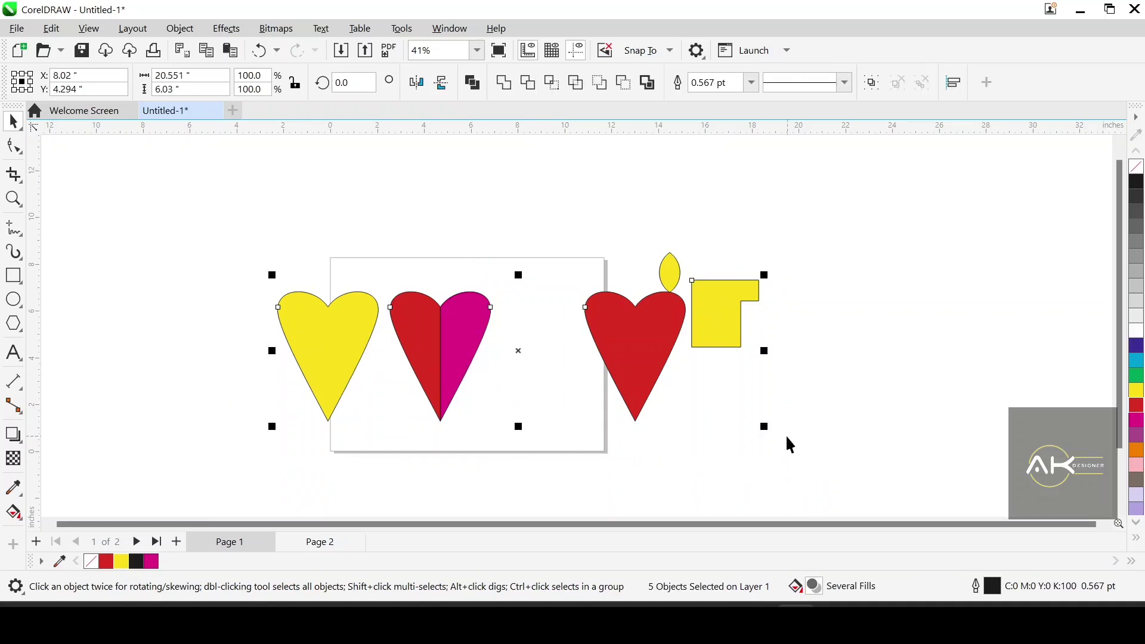
key(Delete)
Move the yellow lens shape onto the upper-left part of the empty page.
drag(680, 287, 444, 327)
scroll(444, 326, up, 3)
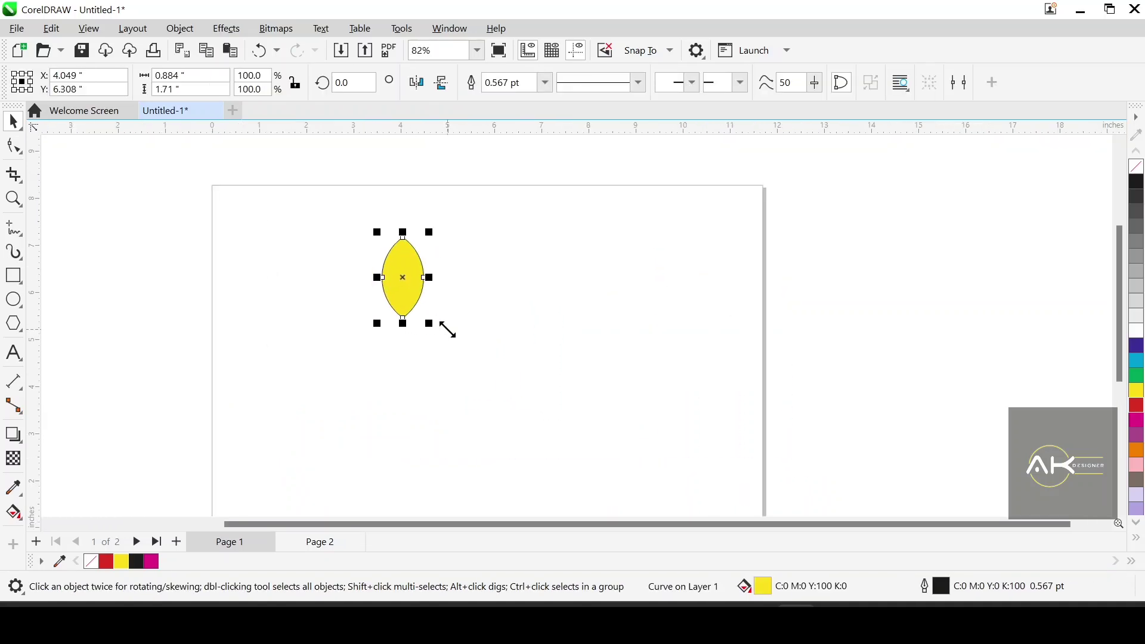
scroll(425, 294, up, 2)
drag(384, 273, 416, 343)
key(ctrl+z)
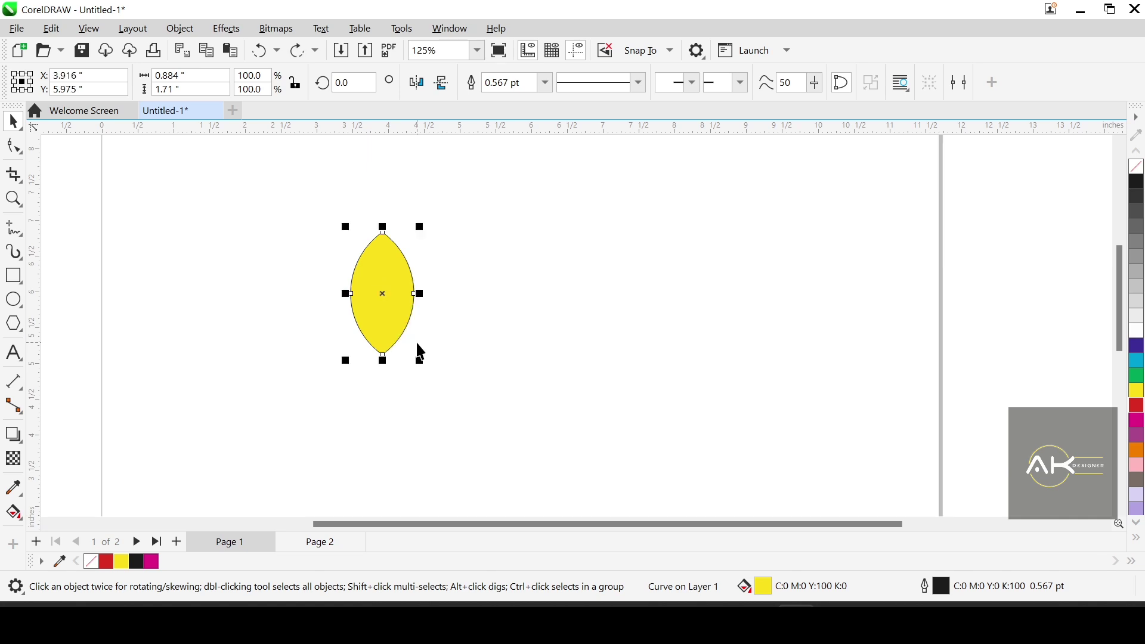
Move the lens's rotation center to its bottom tip and create a copy rotated 60 degrees clockwise about it.
click(386, 301)
drag(384, 295, 382, 357)
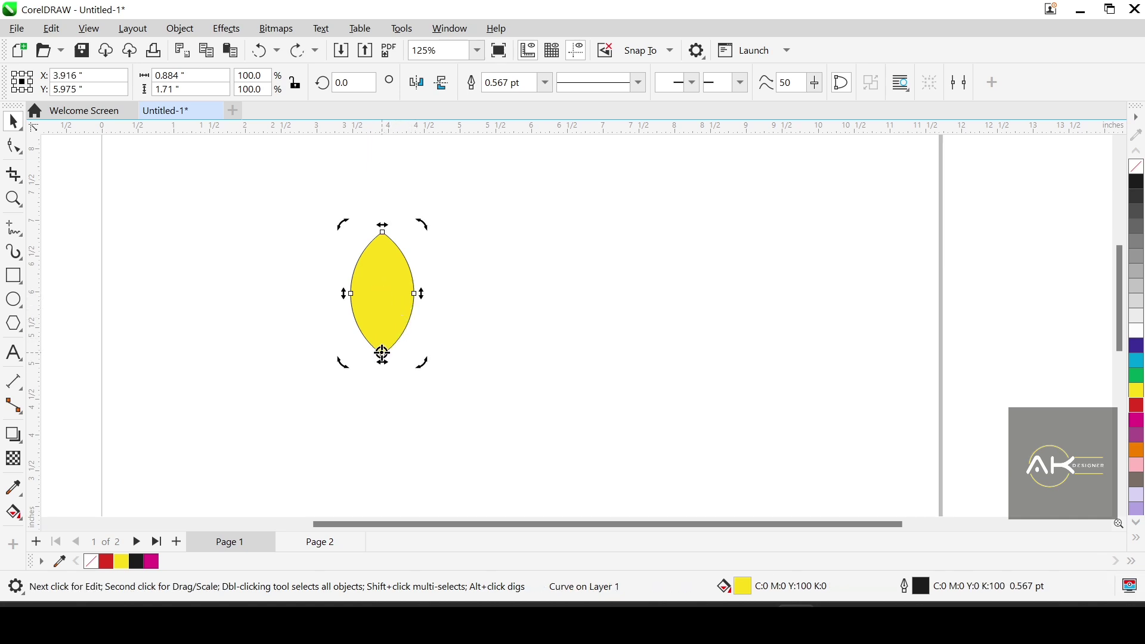
drag(422, 226, 496, 325)
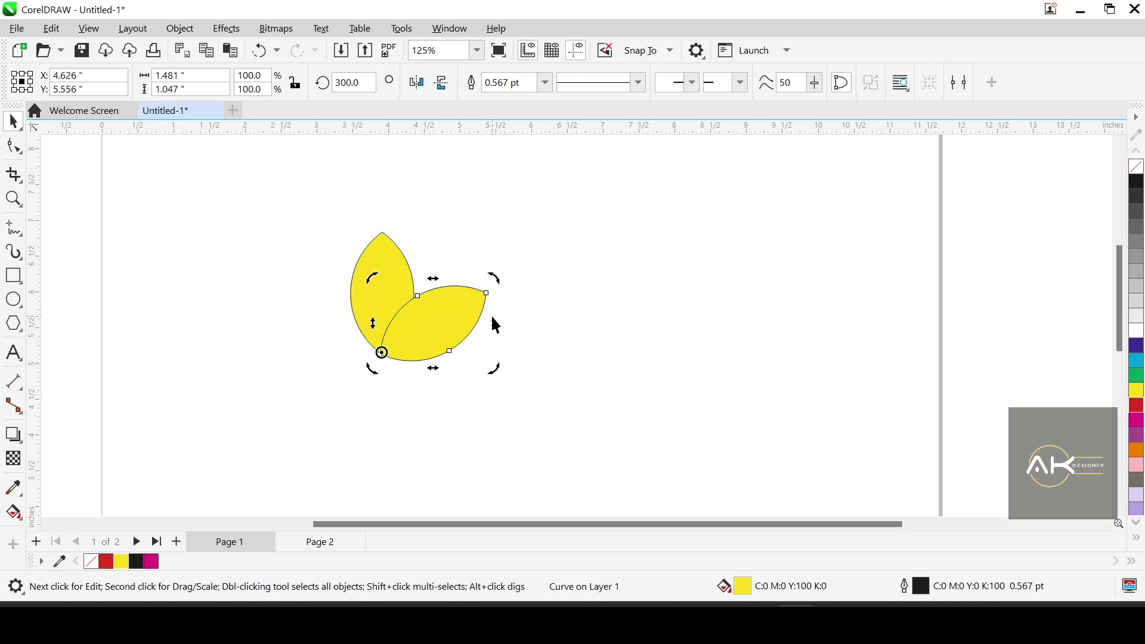
Repeat the 60-degree rotated lens copy four more times to complete a six-petal flower.
key(ctrl+r)
key(ctrl+r)
key(ctrl+r)
key(ctrl+r)
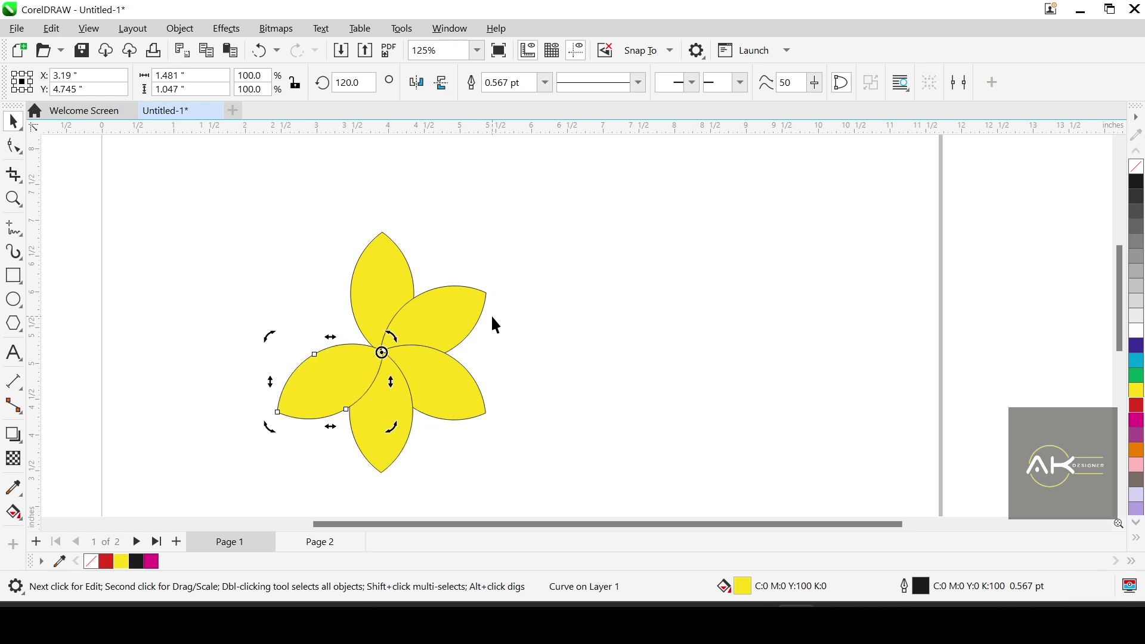
click(595, 300)
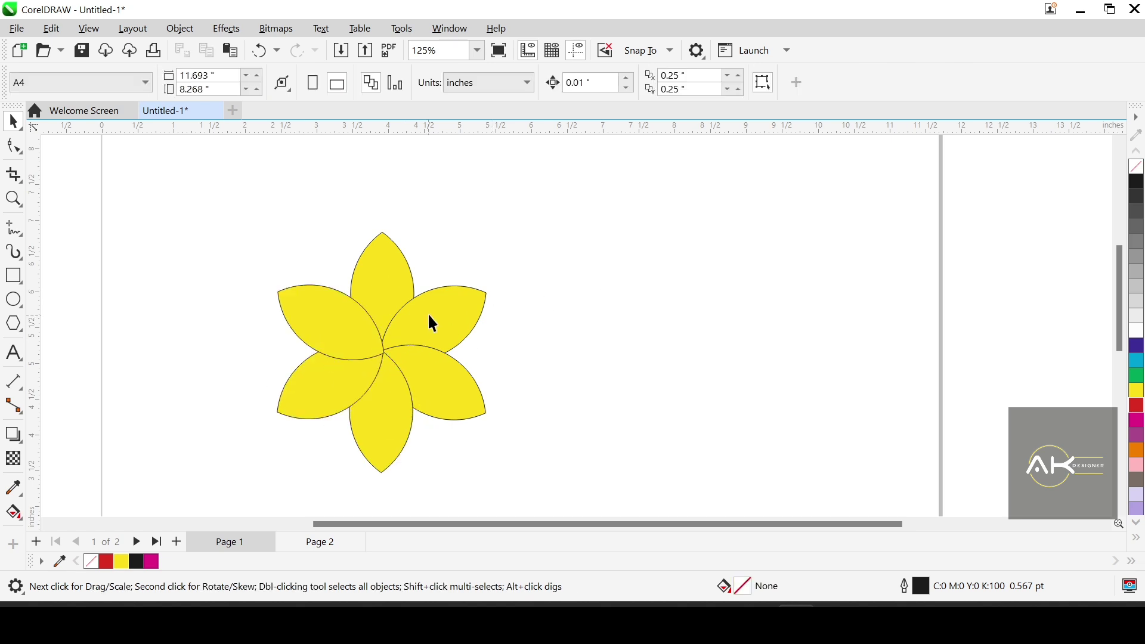
Select all six petals and move the whole flower about 1 inch to the right.
scroll(428, 313, down, 1)
scroll(392, 366, up, 1)
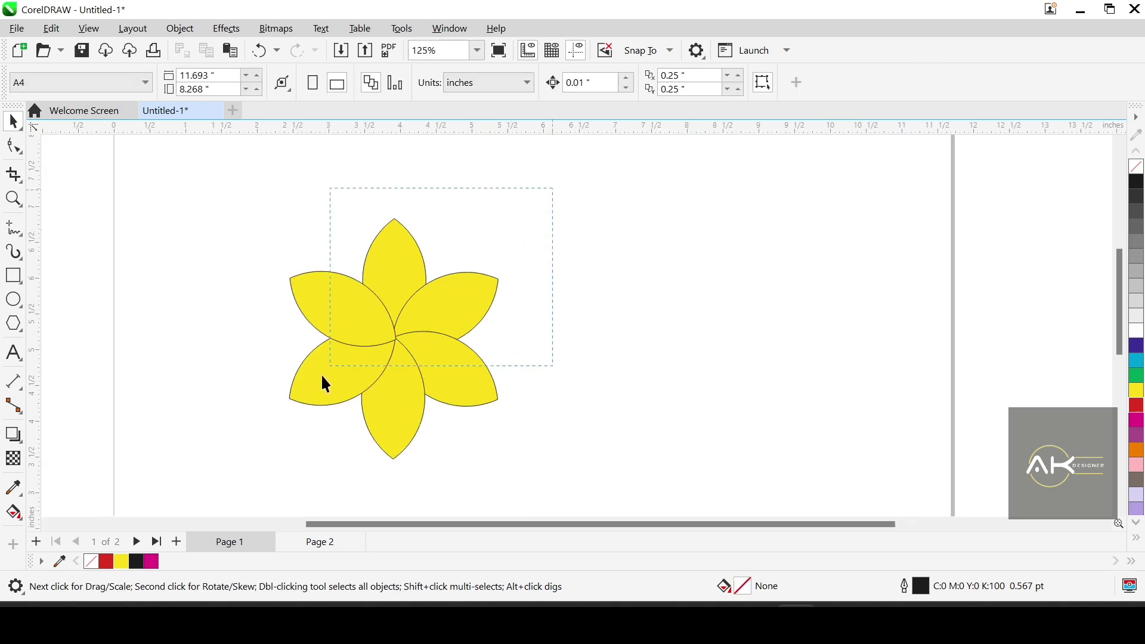
drag(225, 503, 524, 197)
drag(383, 345, 456, 335)
click(615, 358)
Try moving individual petals out of the flower, and undo both moves.
drag(525, 296, 743, 273)
drag(471, 254, 485, 234)
key(ctrl+z)
key(ctrl+z)
Select all six petals, create a boundary from them and move it to the flower's right.
drag(276, 396, 260, 491)
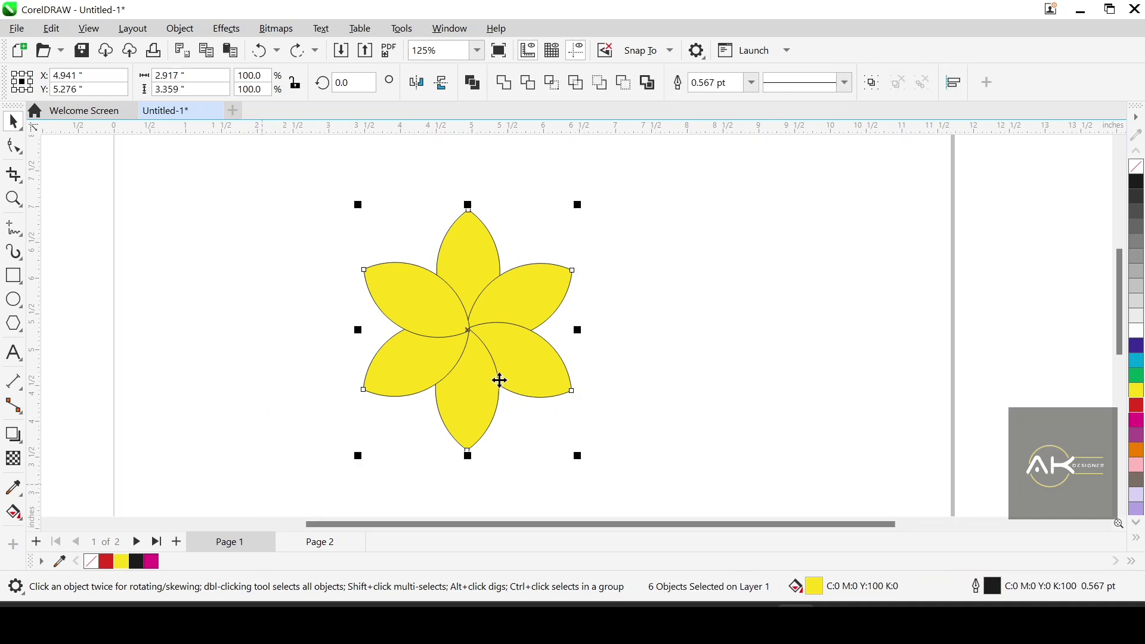
click(649, 85)
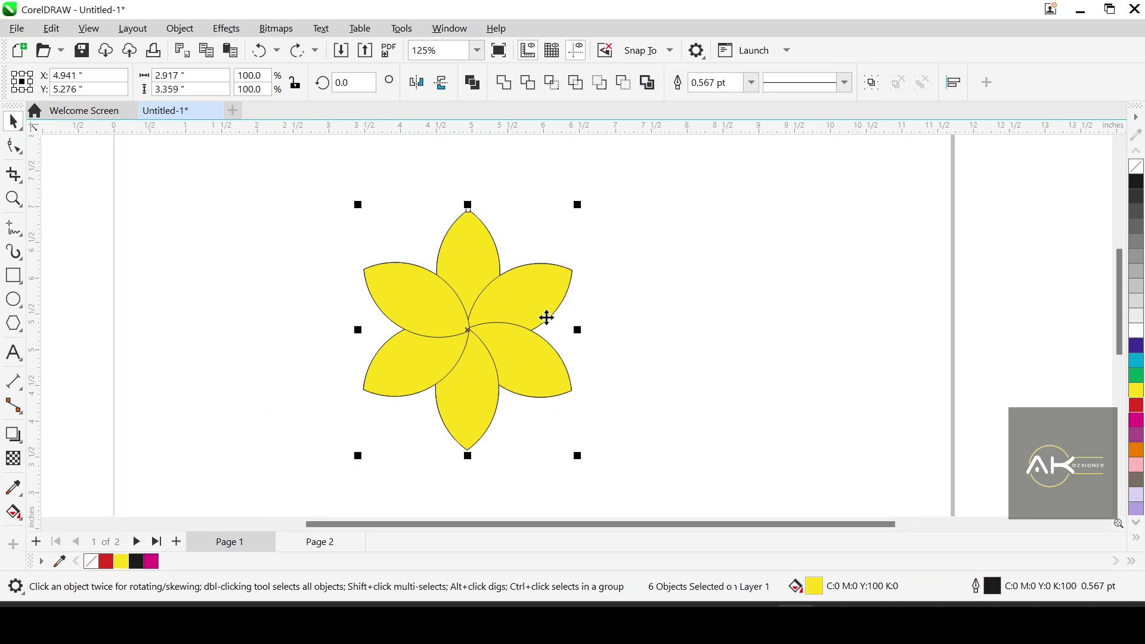
drag(468, 329, 779, 357)
click(502, 273)
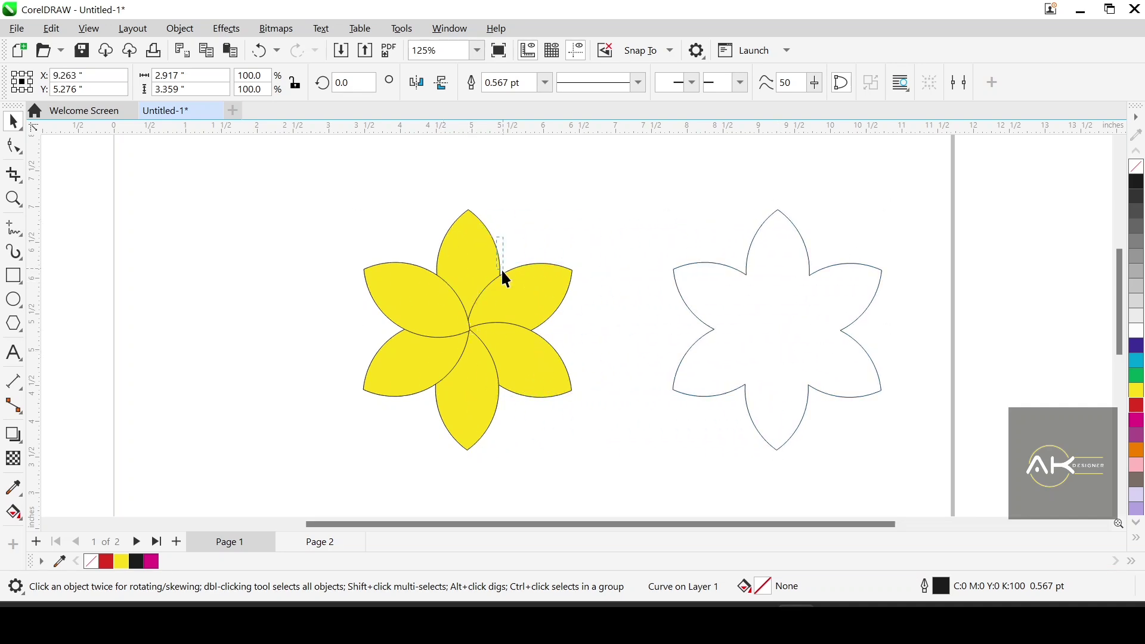
drag(761, 301, 754, 278)
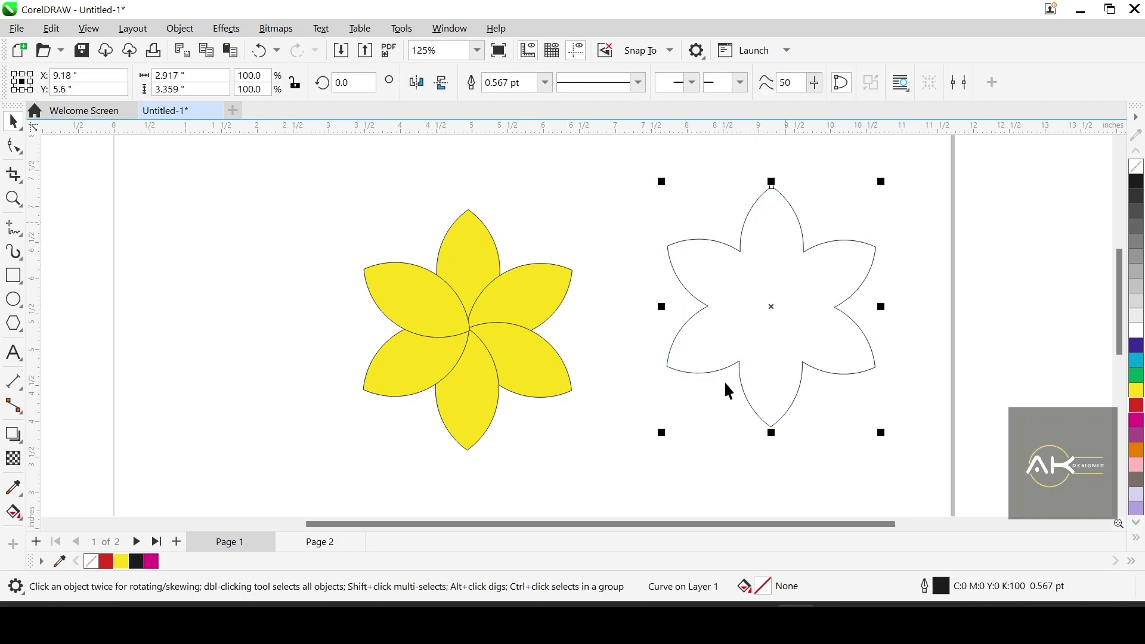
Fill the flower boundary red and place it near the page's right edge.
click(1137, 404)
drag(798, 317, 879, 357)
scroll(598, 344, down, 2)
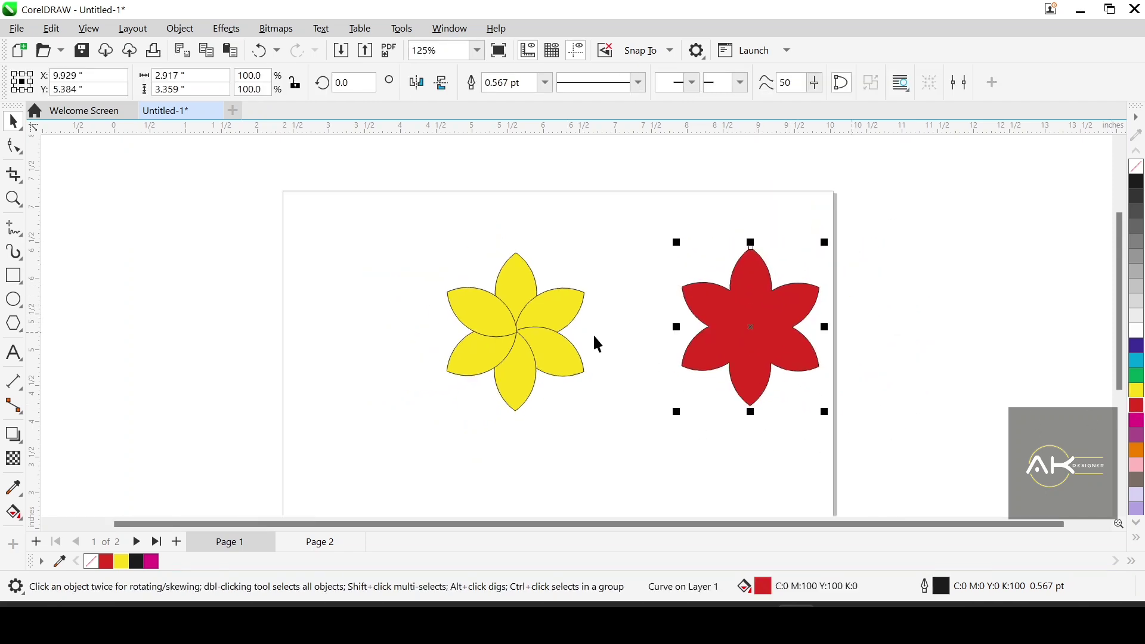
scroll(598, 344, down, 1)
click(749, 406)
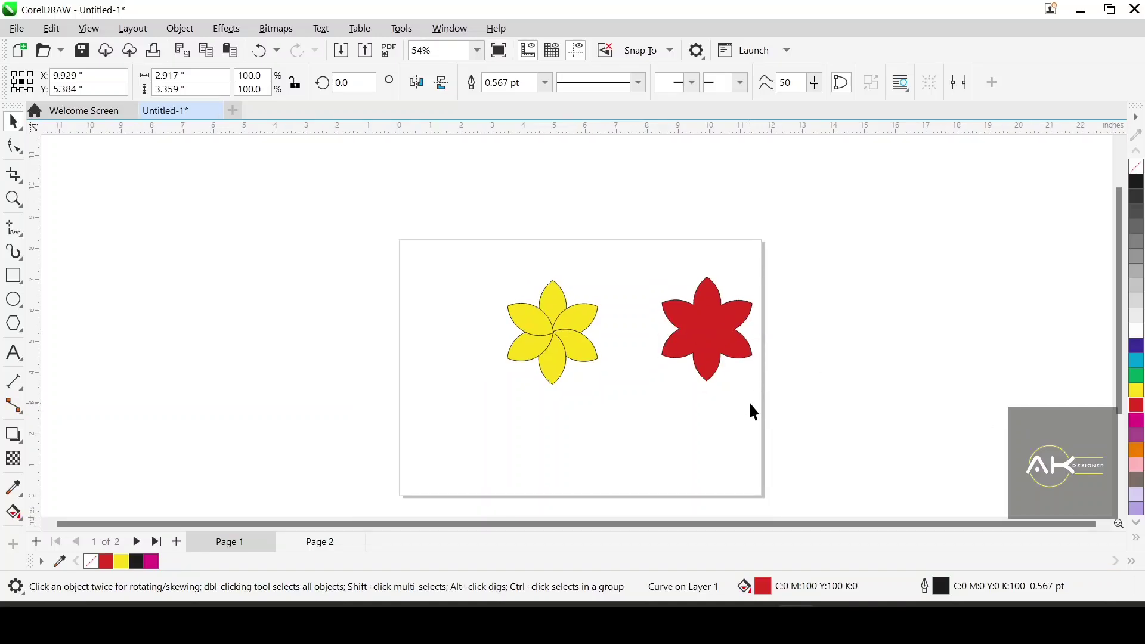
Select the yellow flower and the red boundary shape together and delete them.
scroll(498, 334, down, 2)
scroll(508, 348, up, 2)
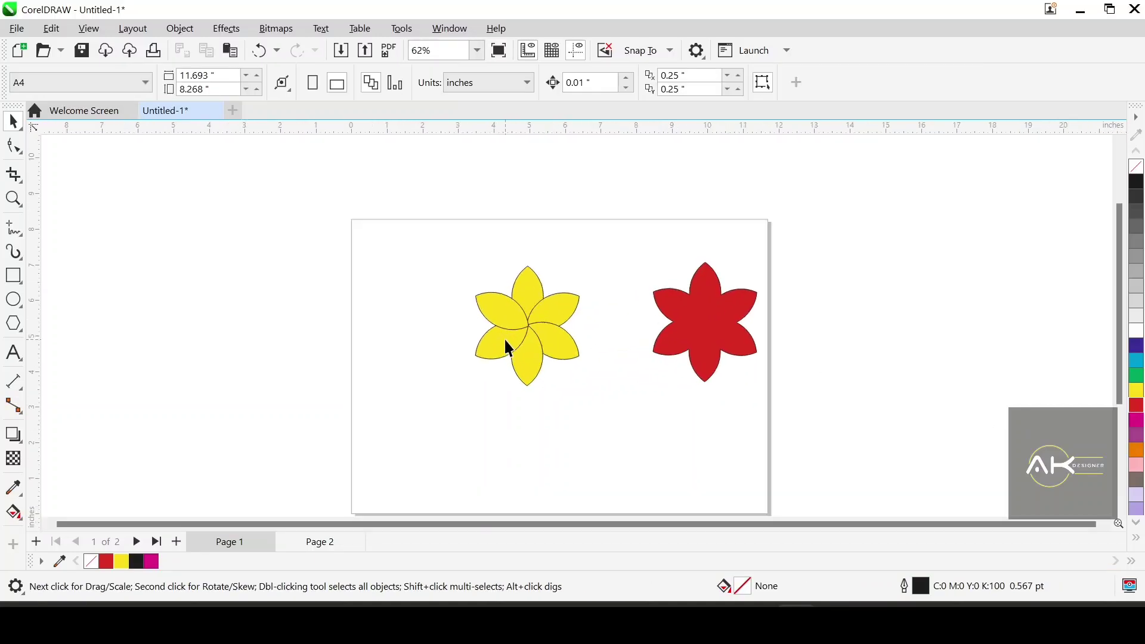
drag(809, 224, 209, 464)
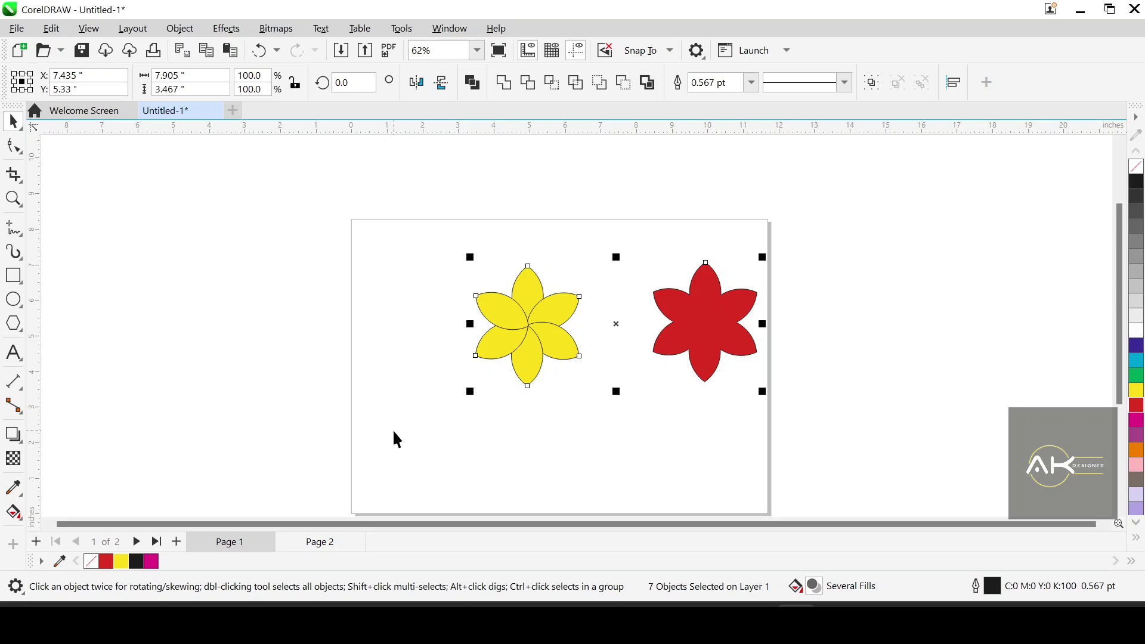
key(Delete)
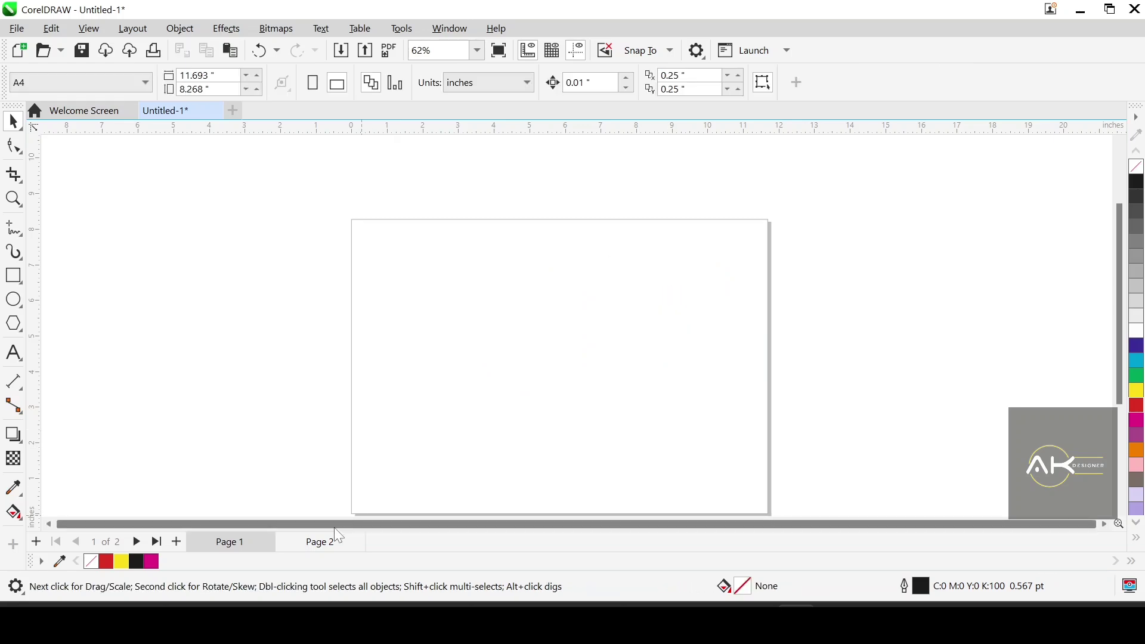
Switch to Page 2 and move the apple with its leaf to the left part of the page.
click(327, 543)
scroll(598, 325, down, 1)
scroll(617, 375, up, 1)
scroll(616, 374, up, 1)
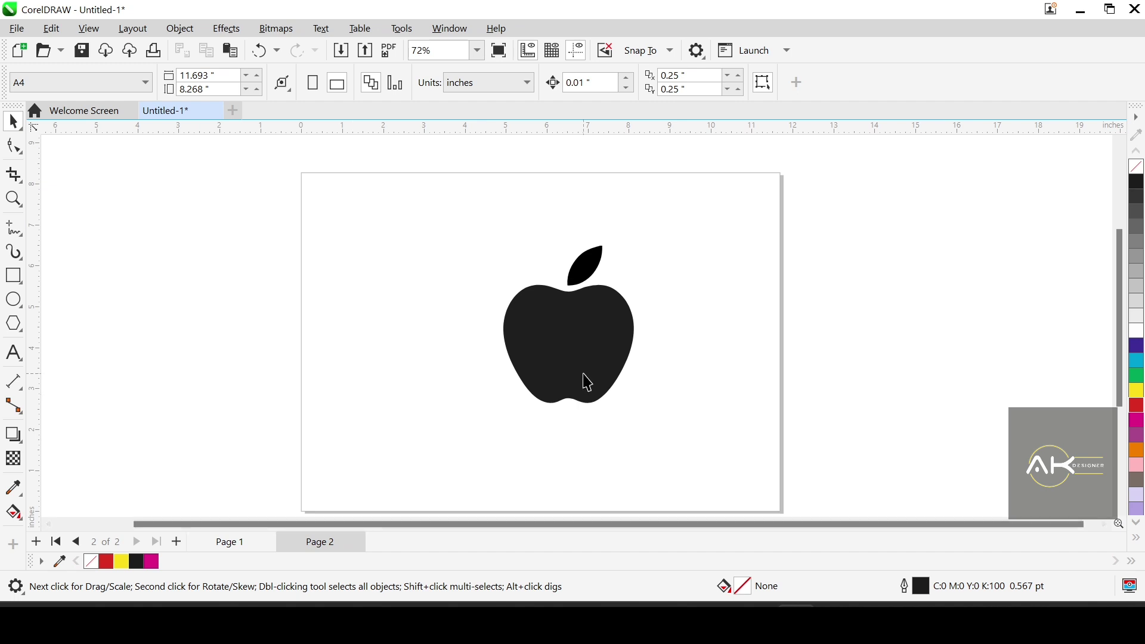
scroll(583, 378, up, 1)
drag(455, 462, 464, 450)
drag(544, 343, 426, 325)
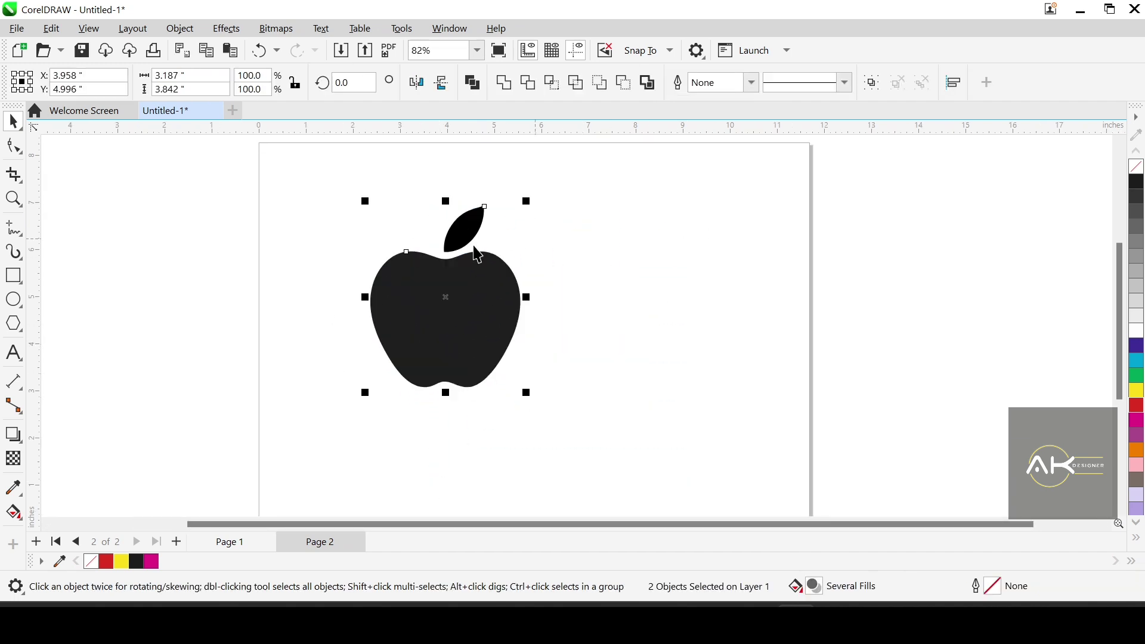
scroll(471, 277, up, 2)
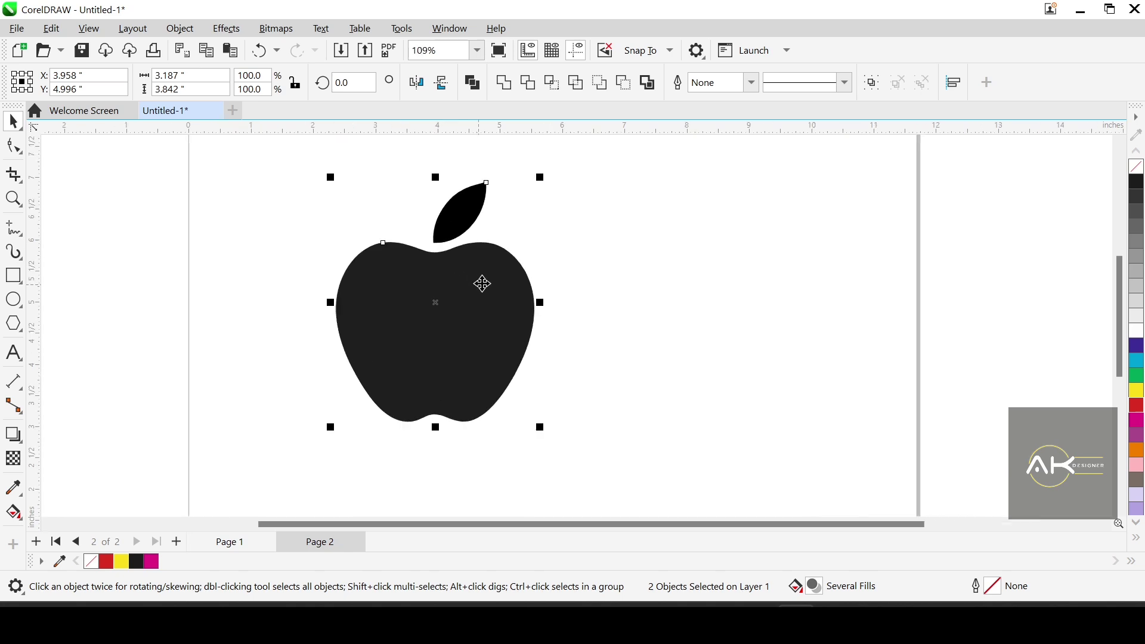
Try moving the leaf and the apple body separately, and undo both moves.
click(648, 294)
drag(493, 208, 495, 206)
drag(378, 323, 330, 365)
key(ctrl+z)
key(ctrl+z)
click(609, 345)
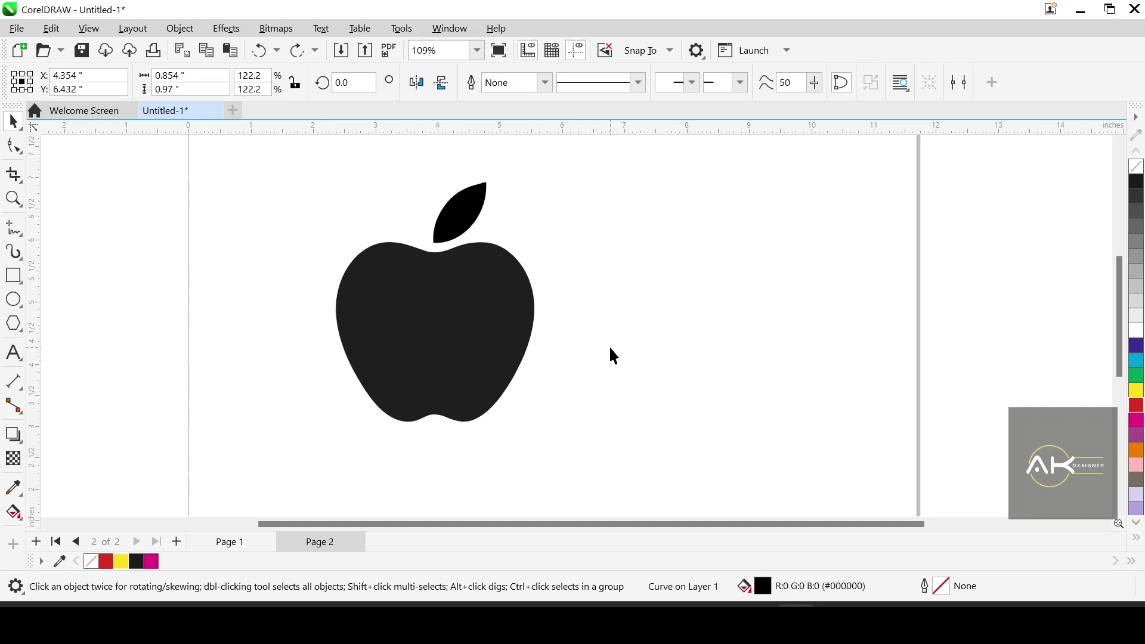
Draw a circle about 1.8 inches across and move it so it overlaps the apple body's upper-right edge.
click(14, 299)
drag(591, 253, 705, 368)
key(space)
drag(649, 313, 566, 289)
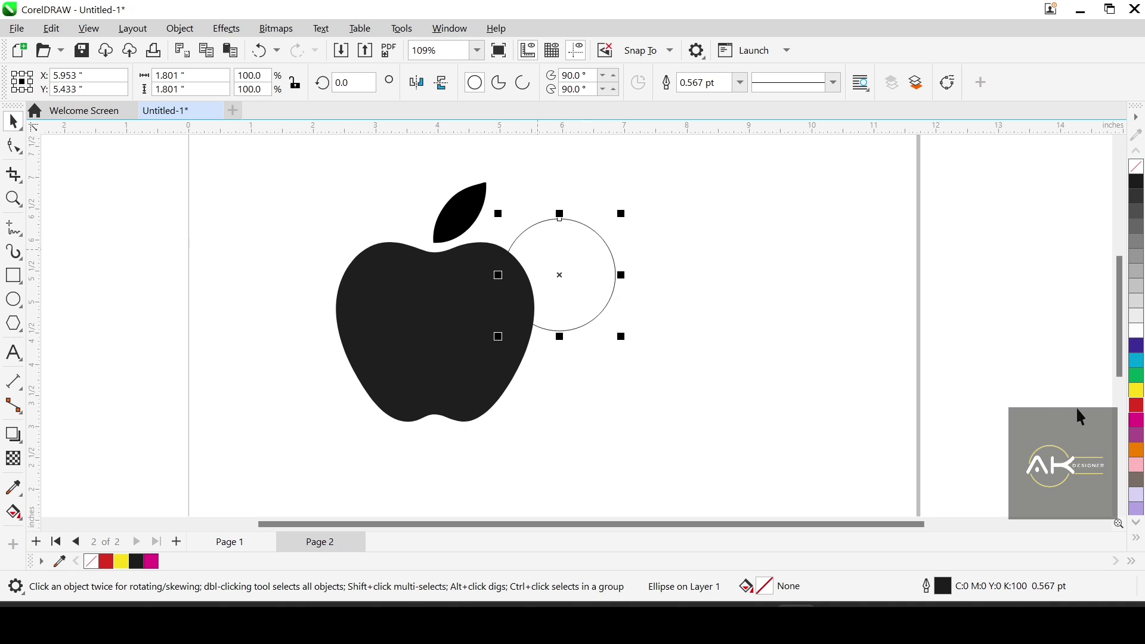
Try a yellow fill on the circle and undo it.
click(1139, 392)
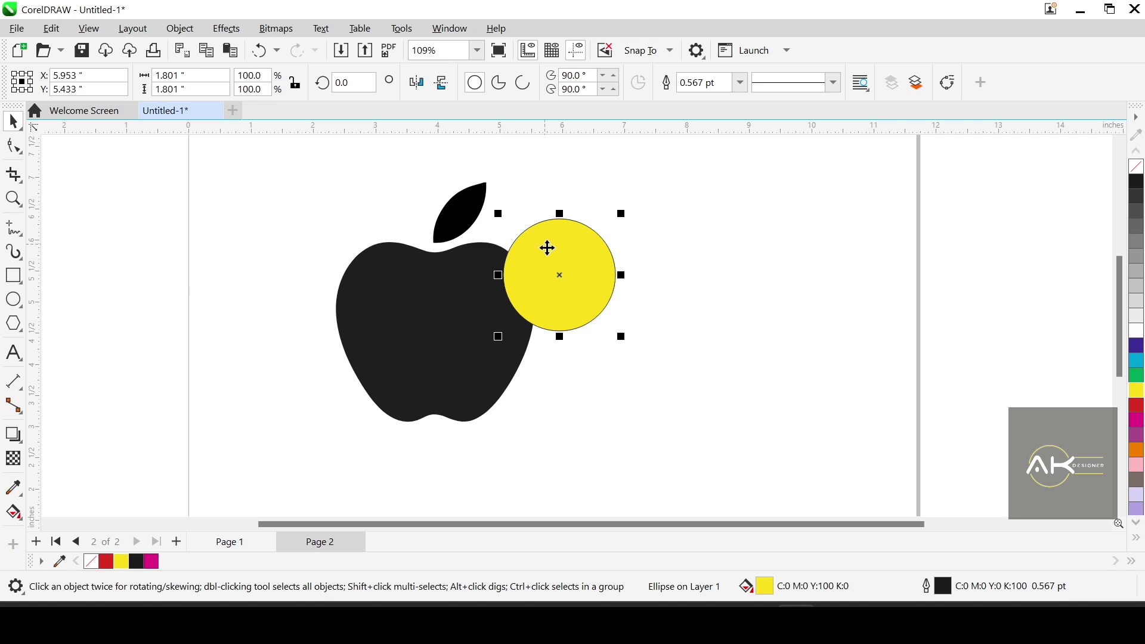
key(ctrl+z)
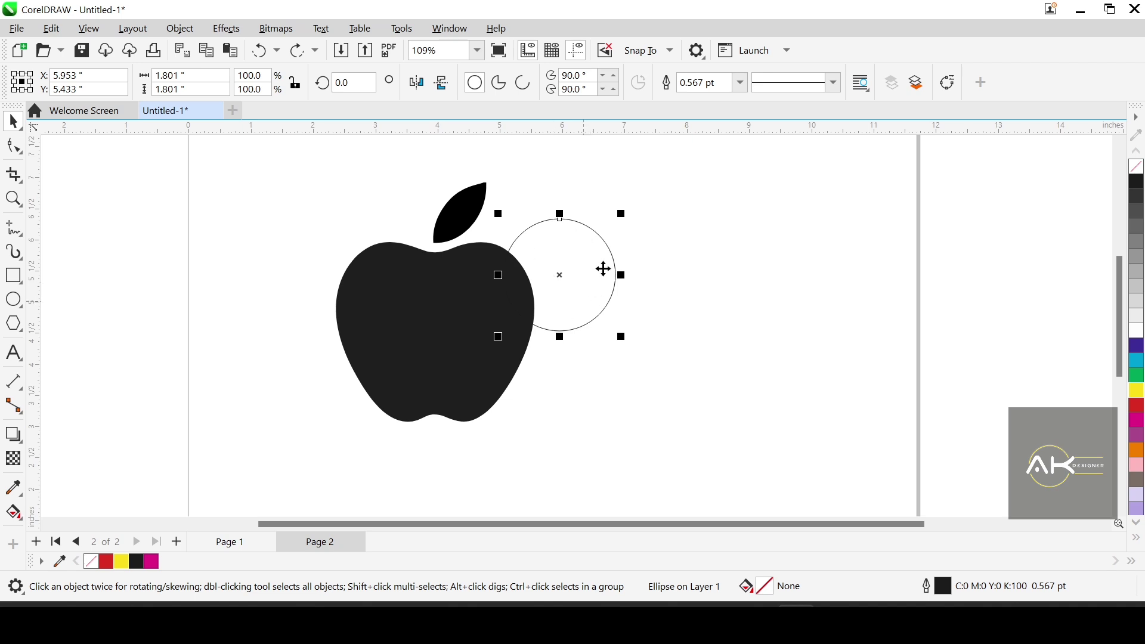
Trim the apple body with the circle to cut the bite, and delete the circle.
shift+click(439, 325)
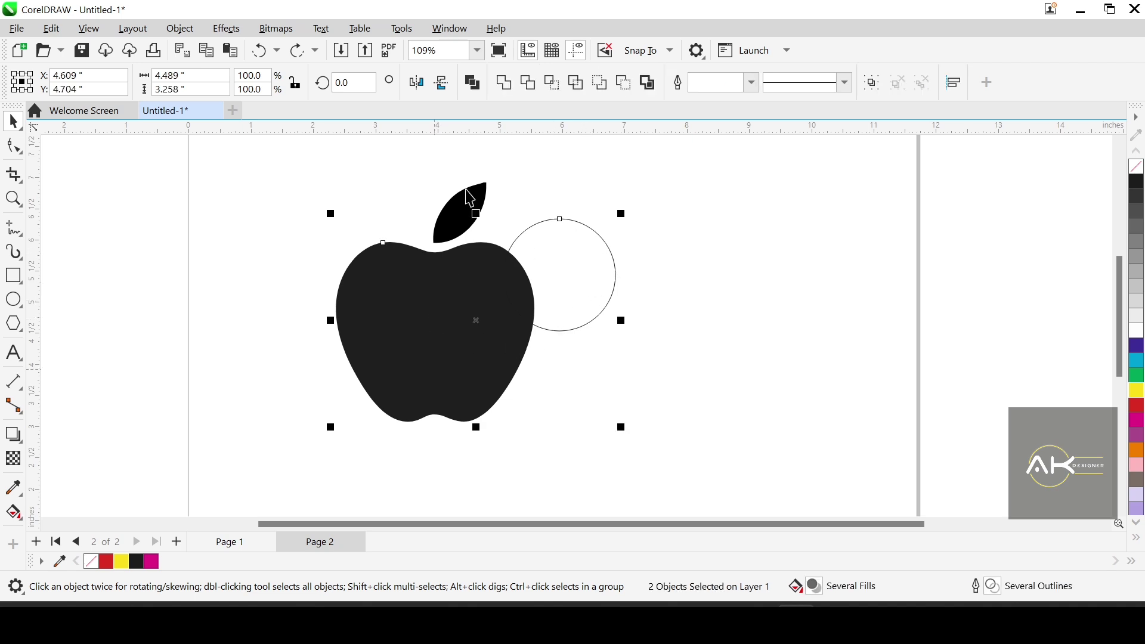
click(528, 82)
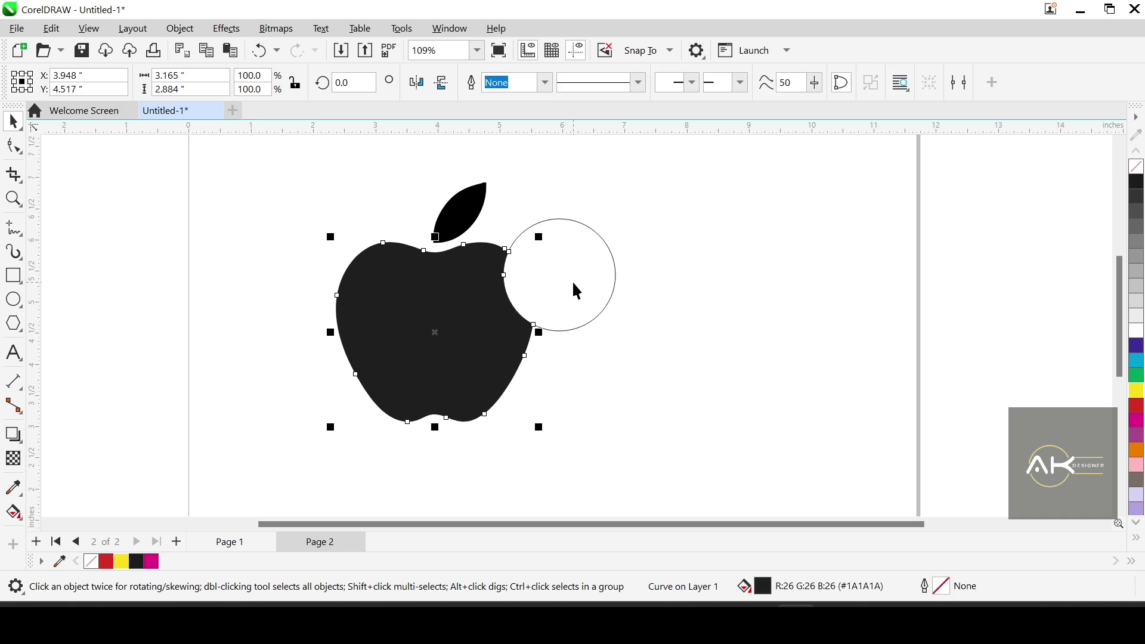
drag(571, 280, 808, 282)
key(Delete)
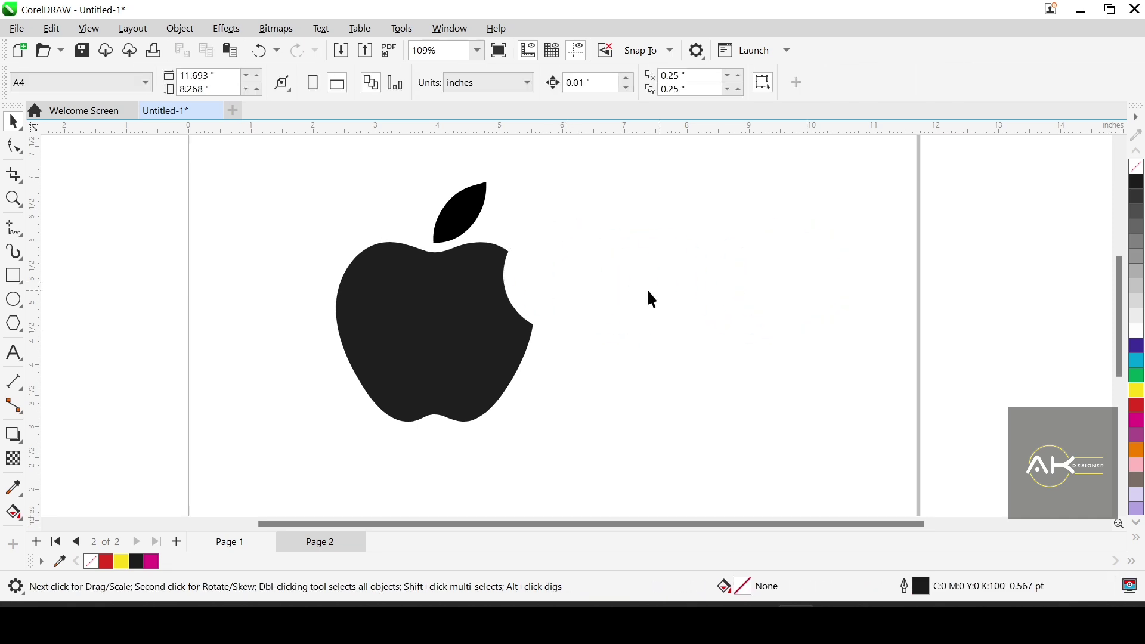
Move the bitten apple with its leaf to the page's upper-left corner.
scroll(475, 328, down, 2)
drag(366, 361, 373, 394)
drag(424, 327, 322, 289)
click(74, 303)
Draw a circle about 4.5 inches across on the page to the right of the apple.
click(12, 298)
drag(542, 243, 738, 438)
drag(657, 328, 604, 315)
key(ctrl+z)
key(space)
scroll(663, 287, up, 1)
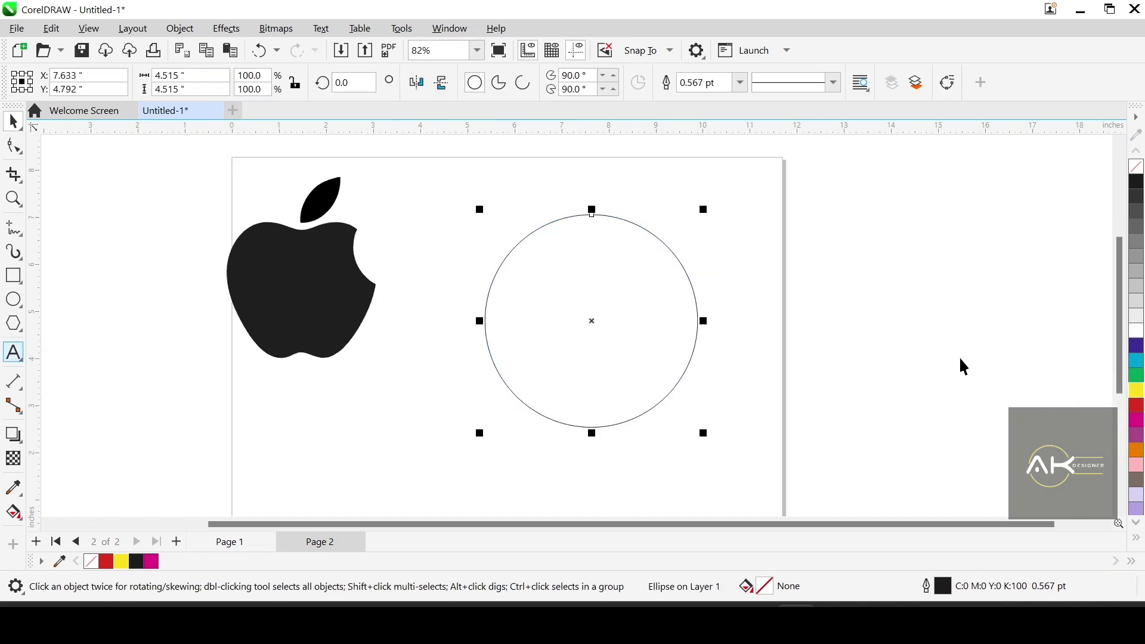
Fill the large circle cyan, remove its outline and move it about 1 inch to the left.
click(1139, 362)
right_click(1138, 167)
drag(598, 324, 550, 325)
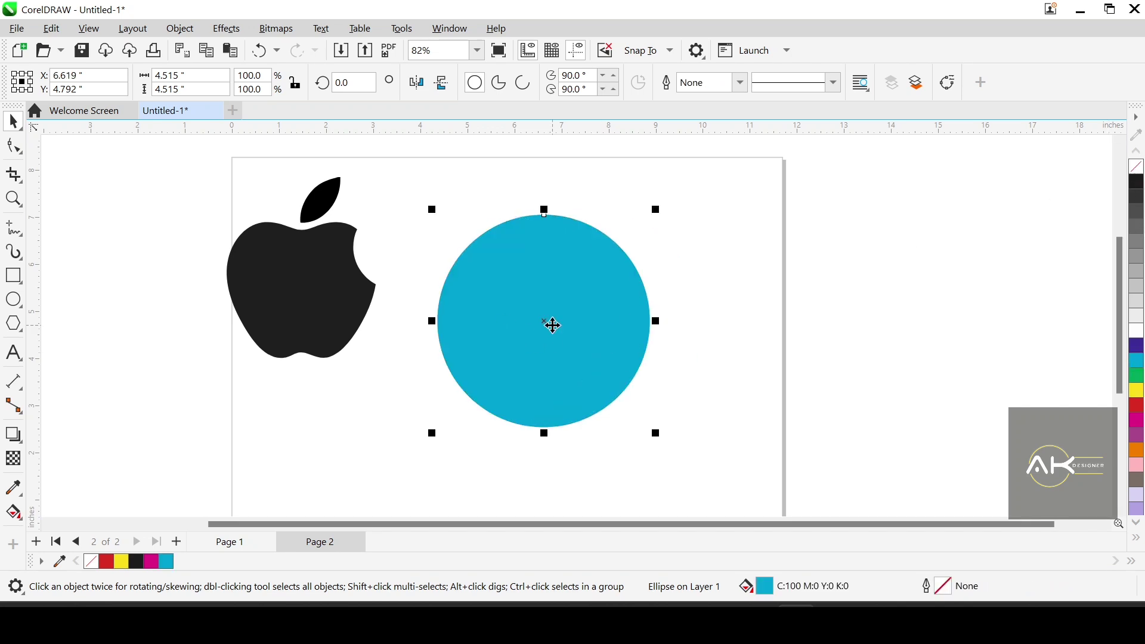
Add the letter "f" in Arial, place it over the cyan circle and enlarge it to about 415 pt.
click(13, 353)
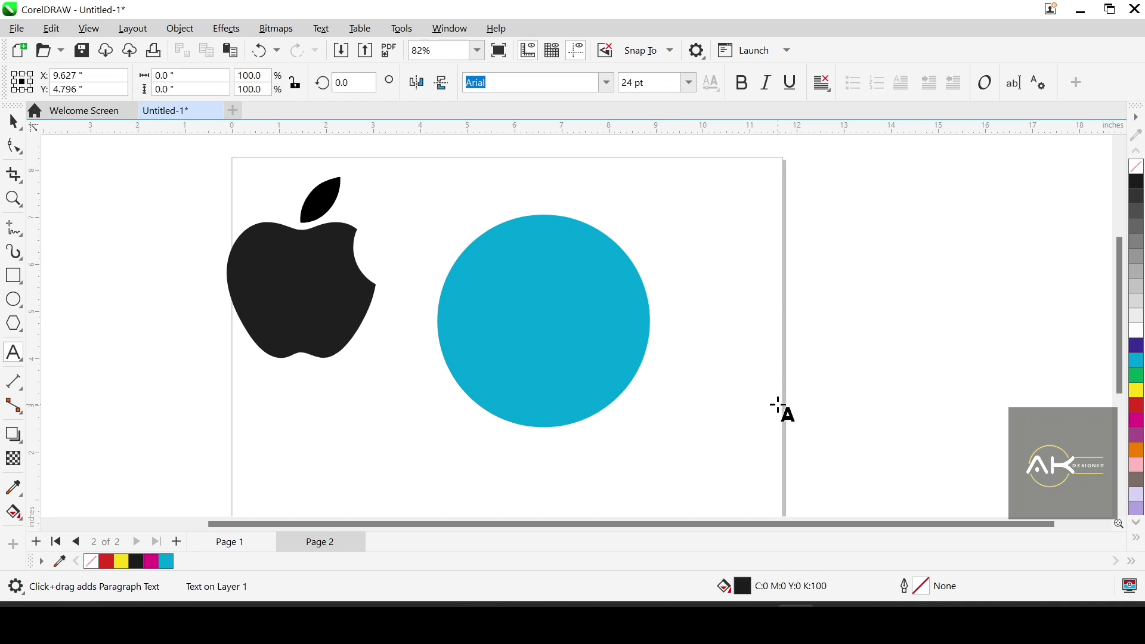
text(f)
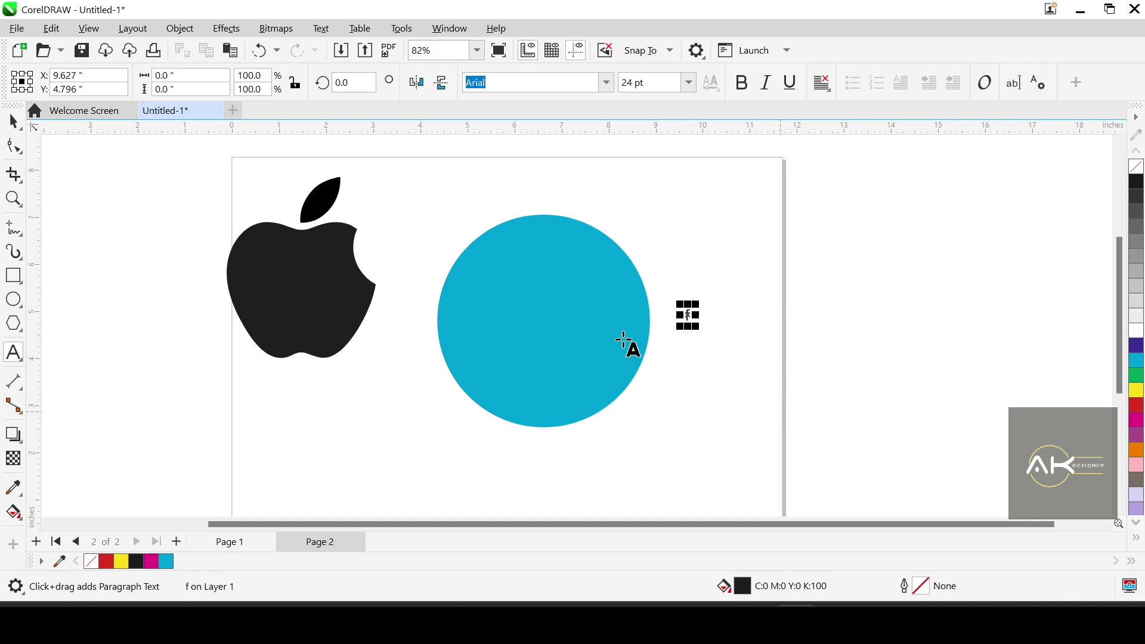
click(13, 122)
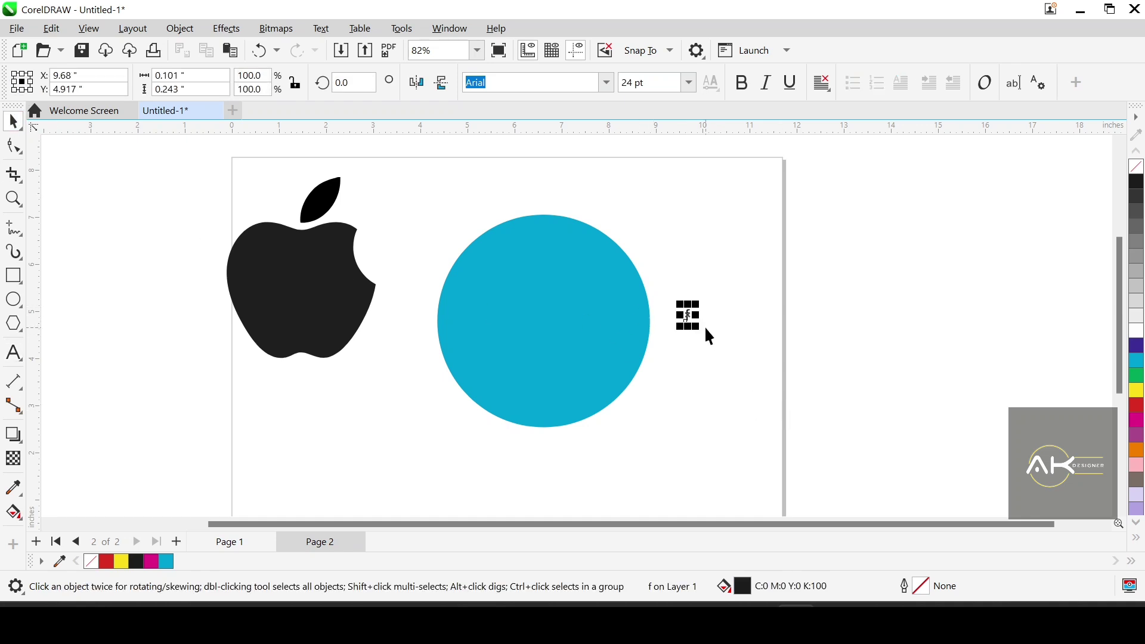
drag(696, 326, 790, 401)
drag(701, 370, 545, 382)
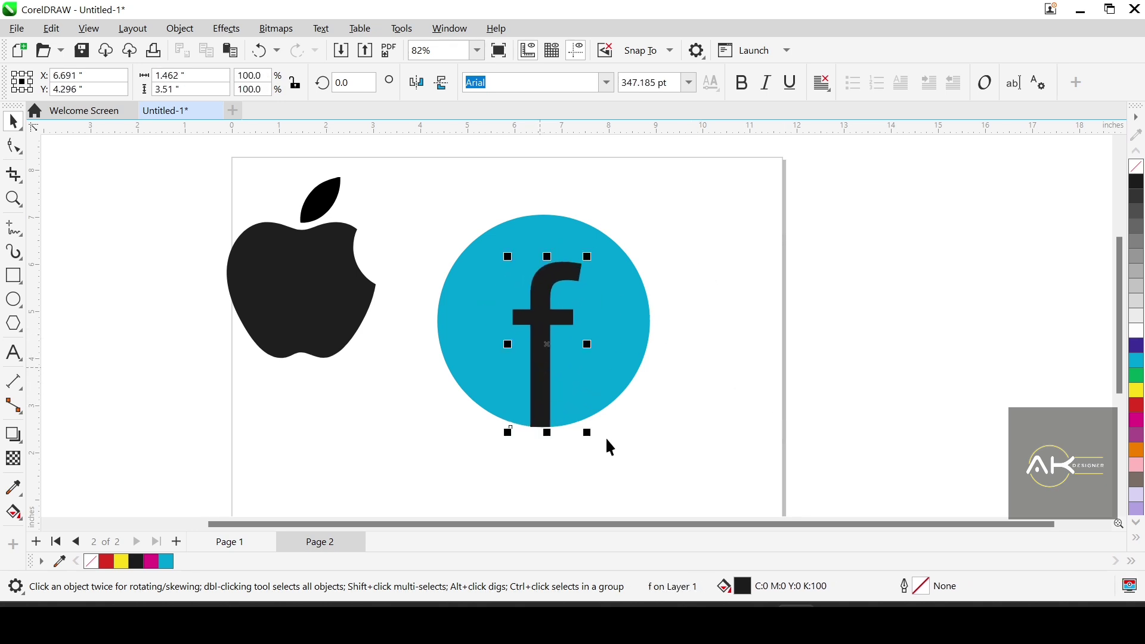
mouse_move(592, 437)
mouse_down()
mouse_move(603, 438)
mouse_move(596, 447)
mouse_up()
Align the letter f with the cyan circle's vertical center line.
shift+click(622, 354)
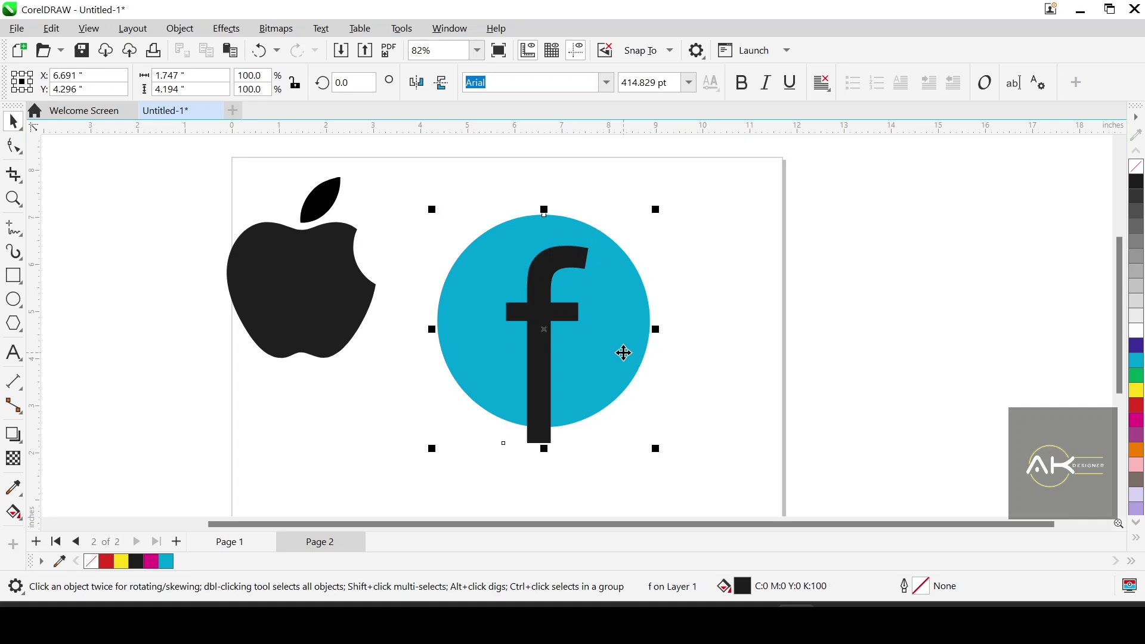
key(c)
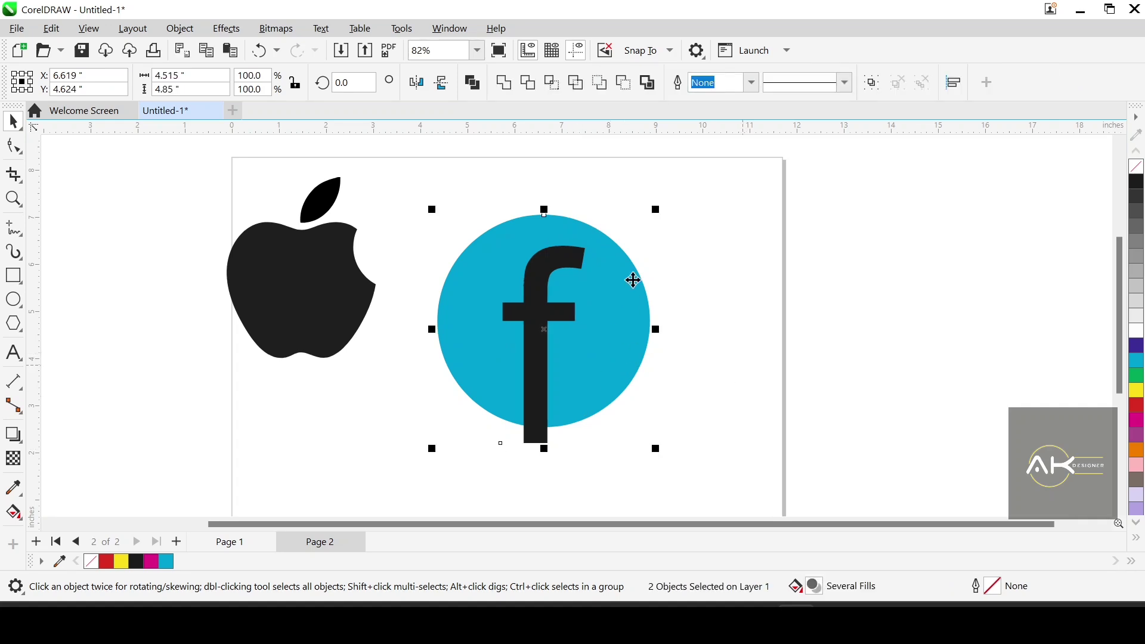
click(774, 322)
Trim the cyan circle with the letter f and move the letter off to the circle's right.
click(541, 322)
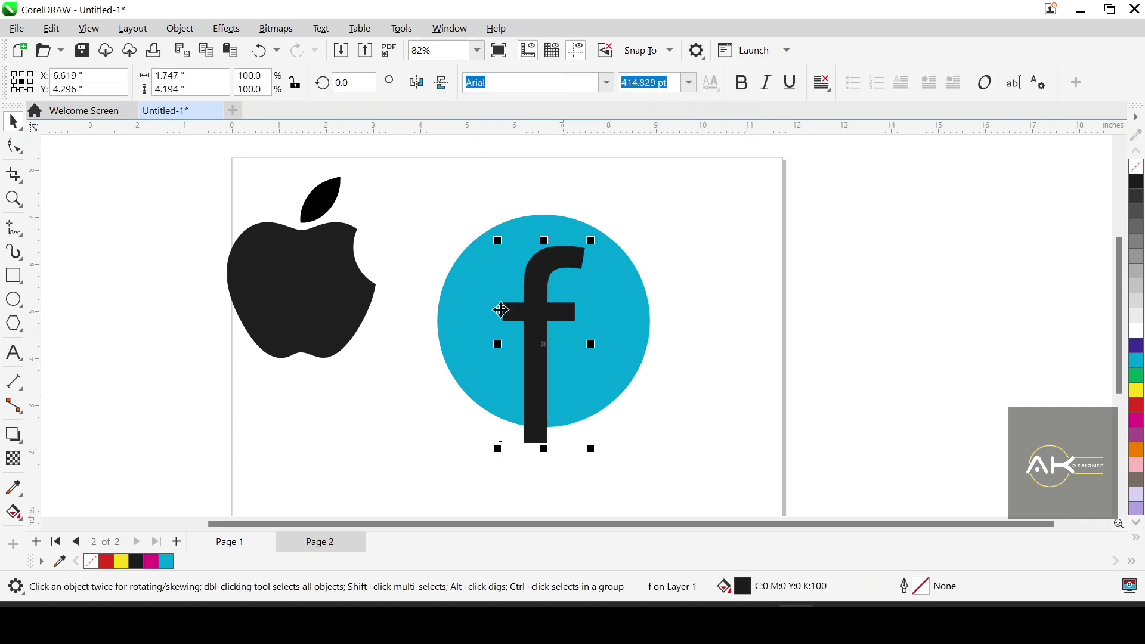
shift+click(608, 373)
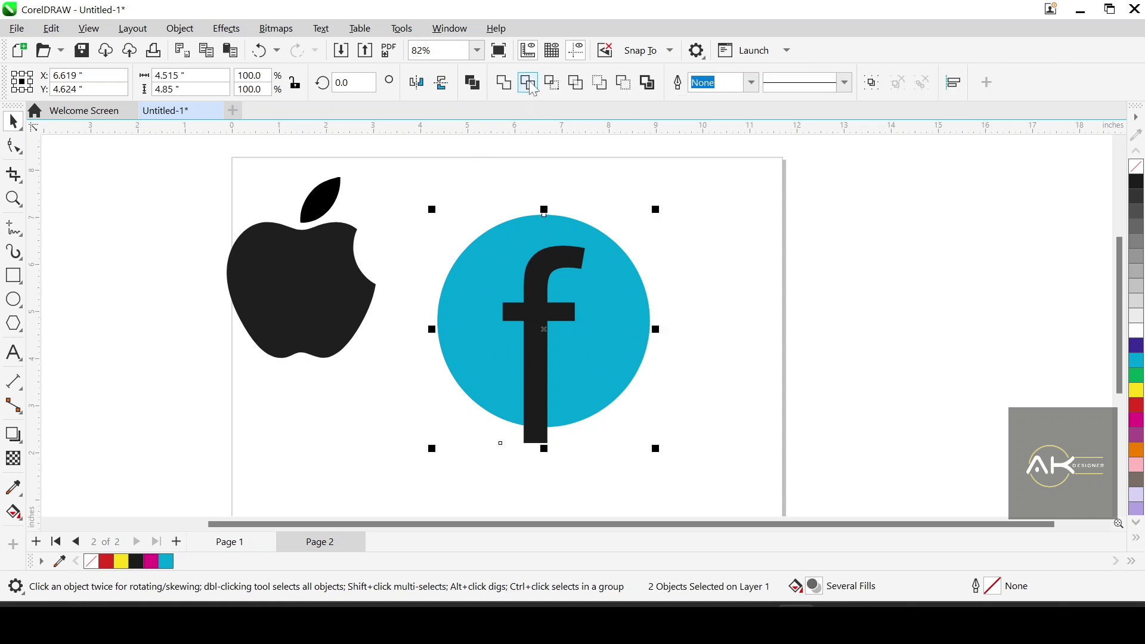
click(764, 332)
drag(534, 332, 789, 323)
Scale the trimmed circle to about 67% and place it beside the apple near the page's upper edge.
drag(559, 363, 522, 292)
drag(613, 368, 578, 336)
drag(550, 288, 547, 291)
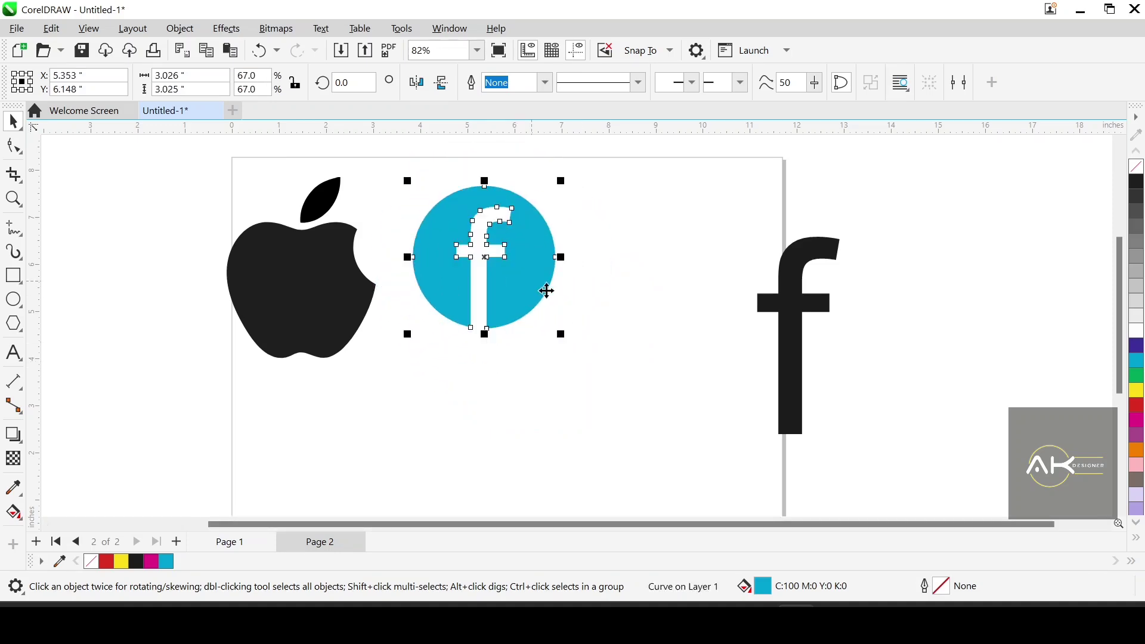
Delete the leftover black letter f.
drag(808, 309, 652, 307)
key(Delete)
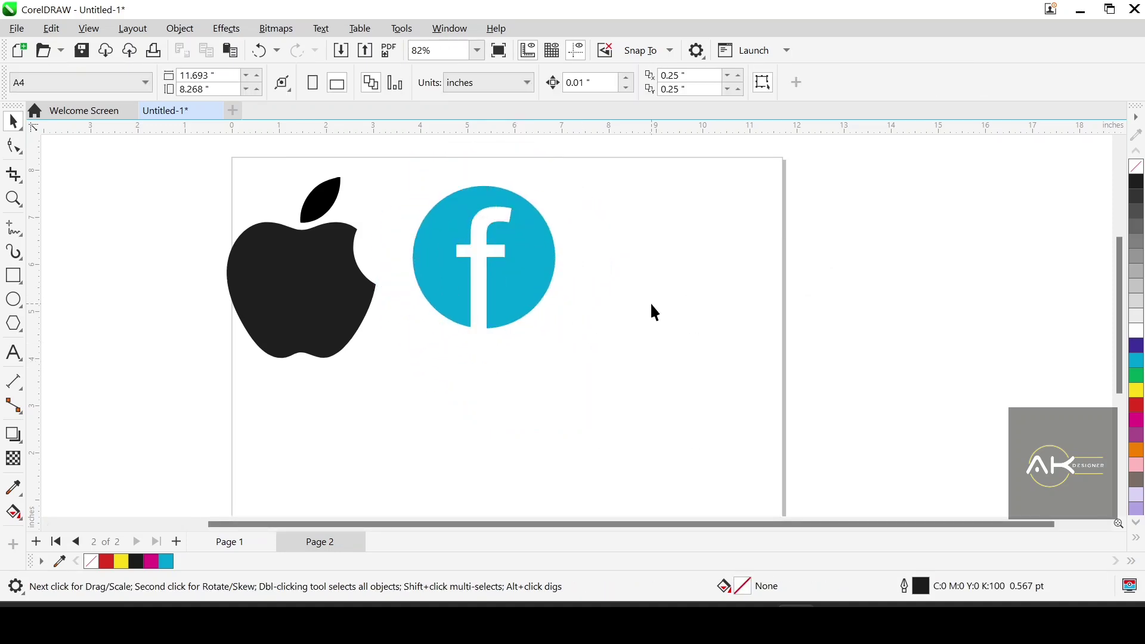
scroll(531, 299, down, 2)
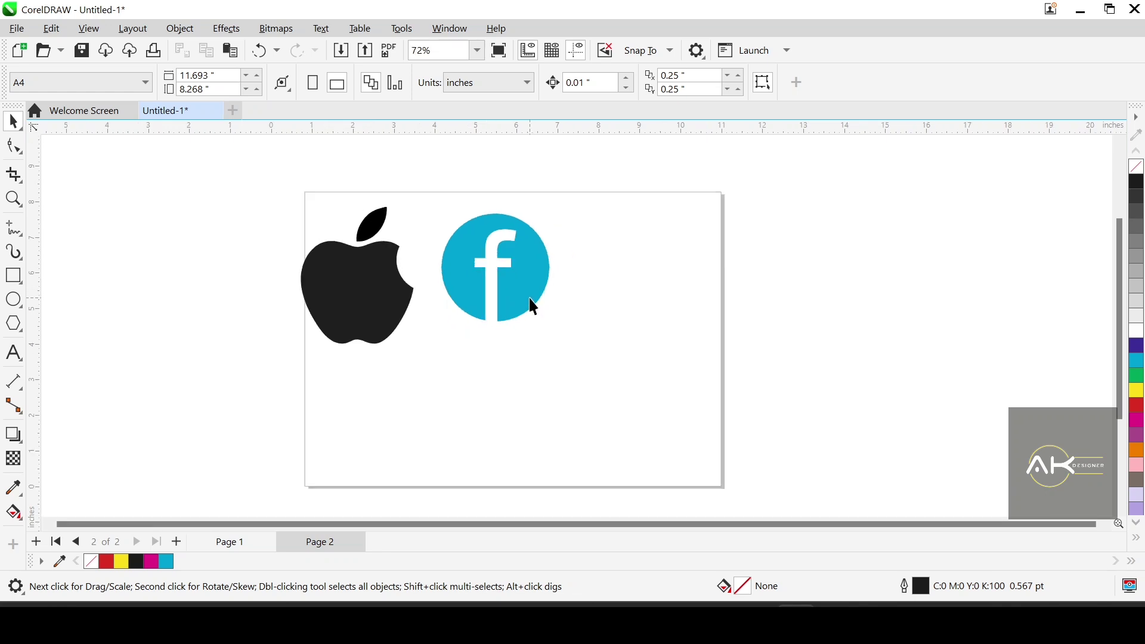